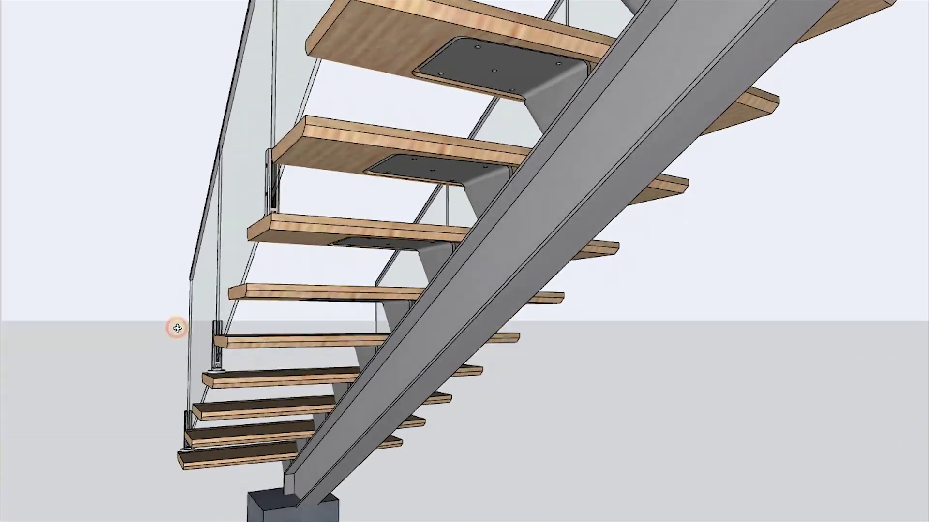
Examine the step and glass railing components in 3D, and return to the ground floor plan.
middle_drag(325, 388, 546, 325)
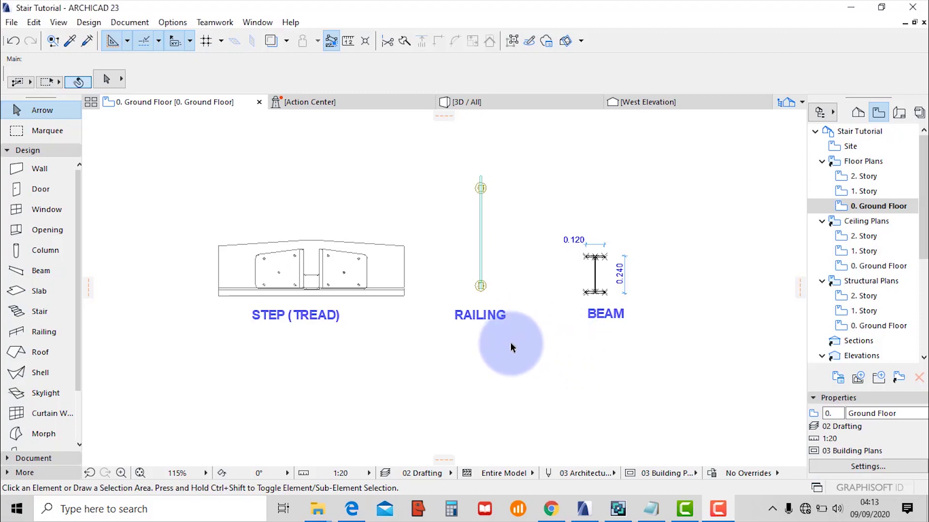
key(F3)
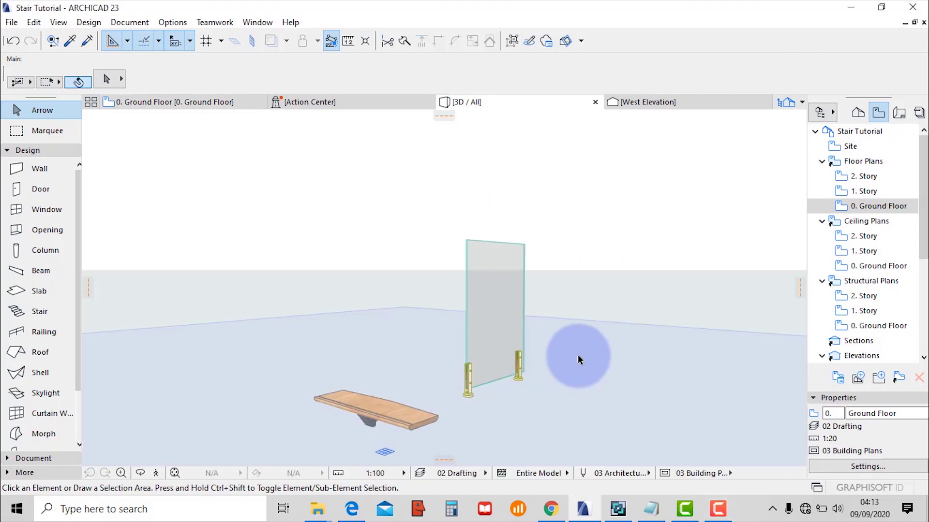
scroll(351, 443, up, 2)
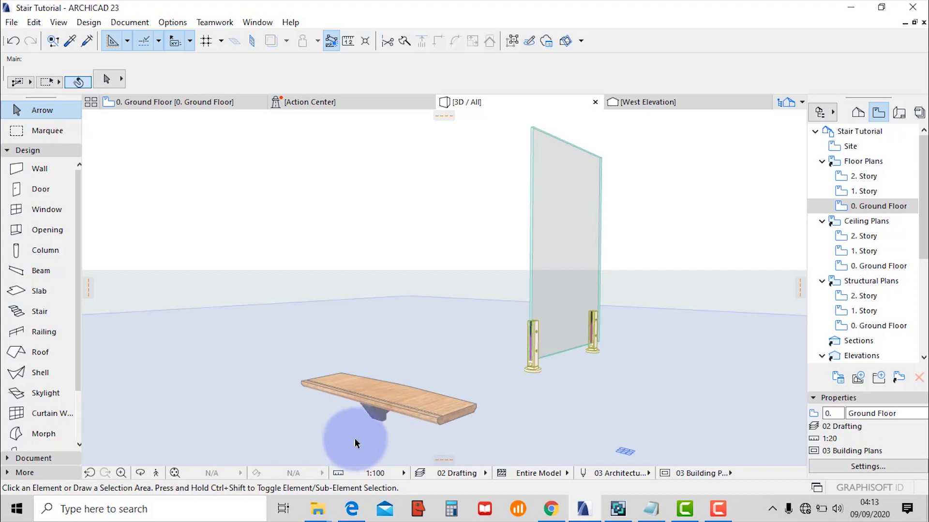
shift+middle_drag(366, 431, 618, 376)
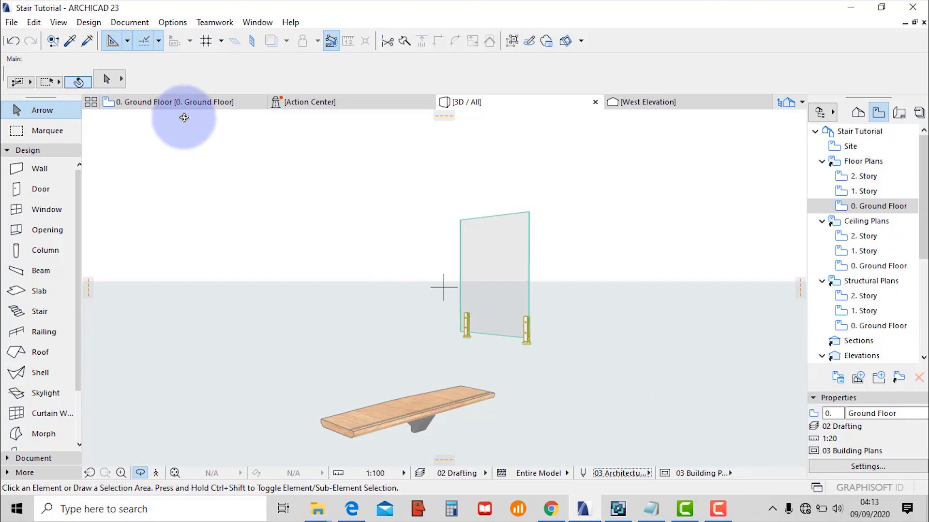
click(180, 103)
click(422, 267)
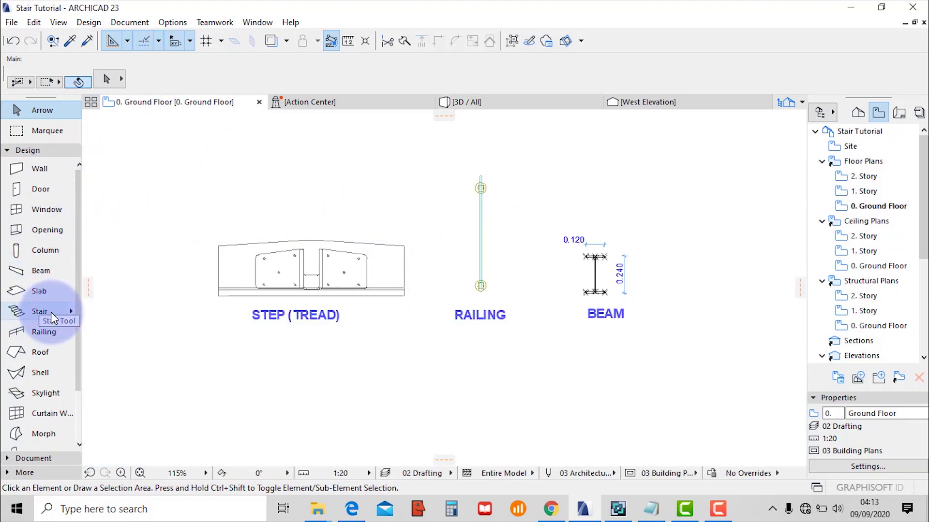
Draw a straight 20-riser Beam Supported Stair at 90° in plan, starting from the lower-left corner of the step symbol.
click(71, 312)
click(71, 311)
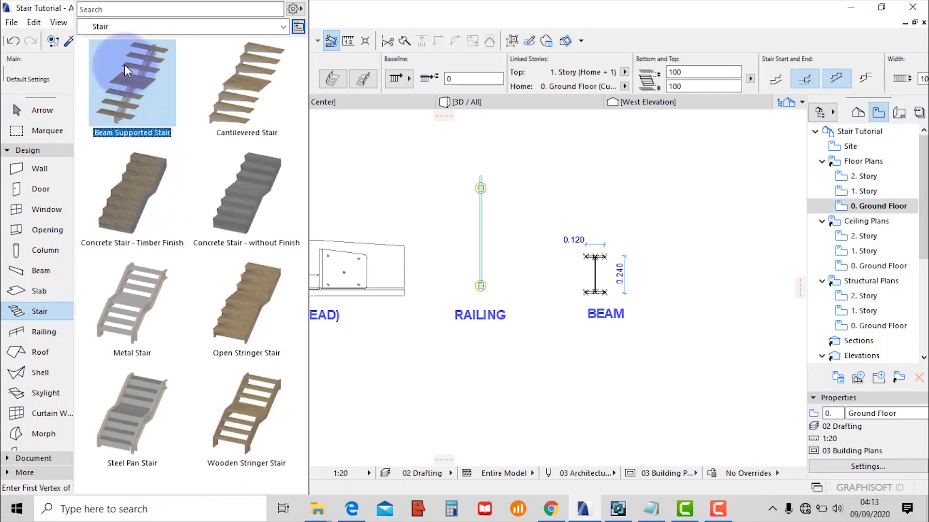
double_click(120, 78)
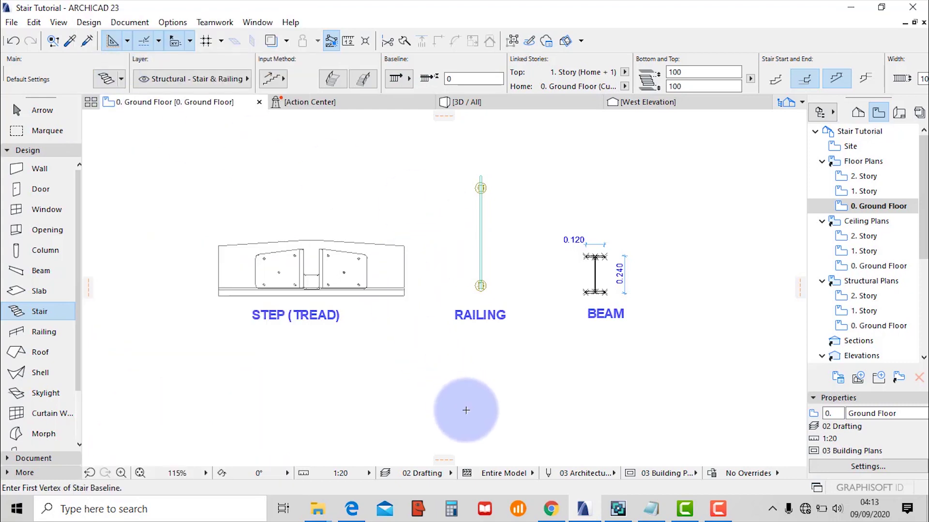
scroll(456, 393, down, 6)
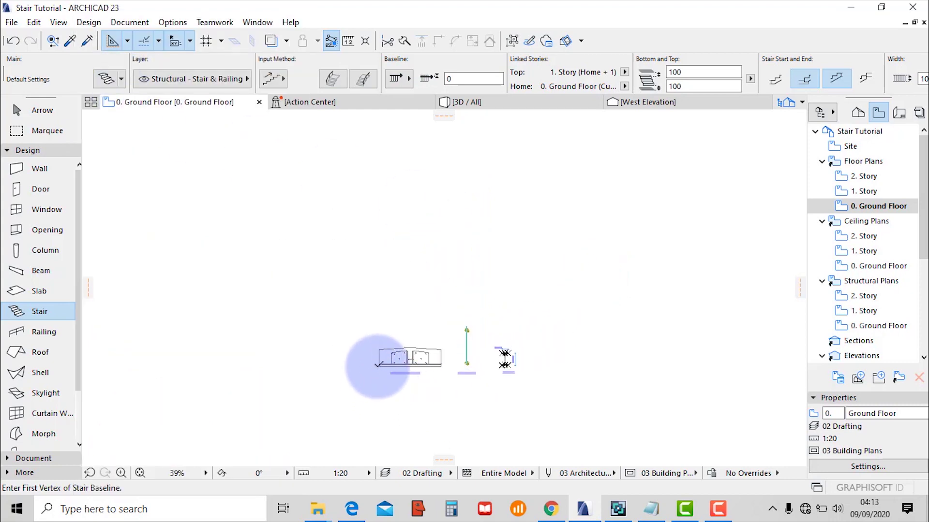
click(379, 364)
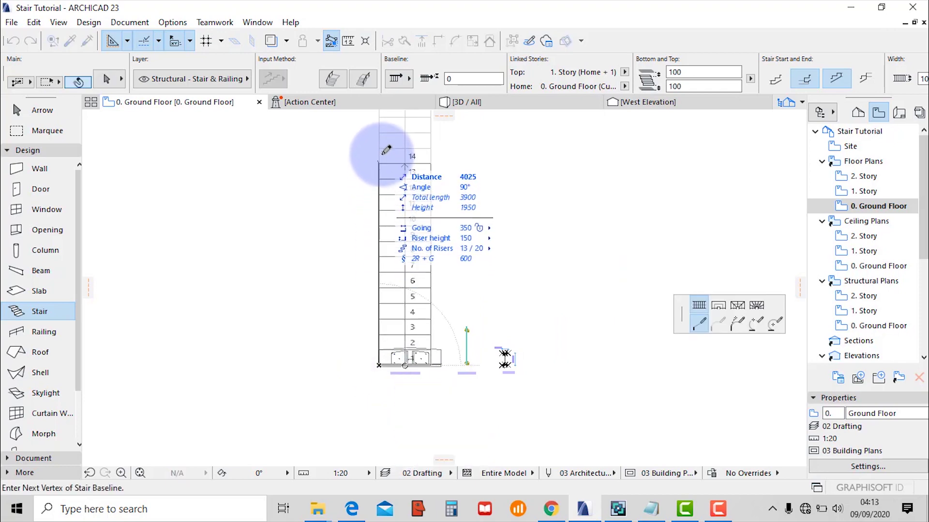
scroll(386, 211, down, 2)
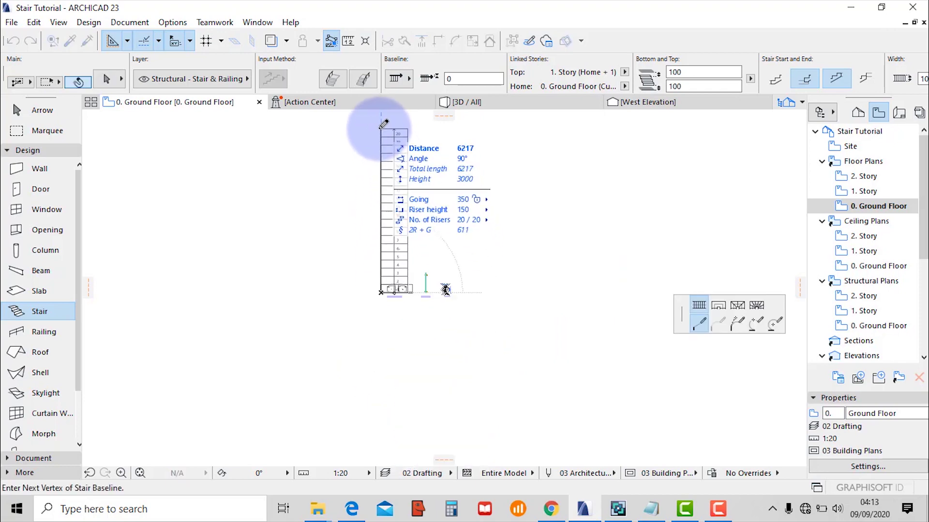
scroll(384, 171, down, 2)
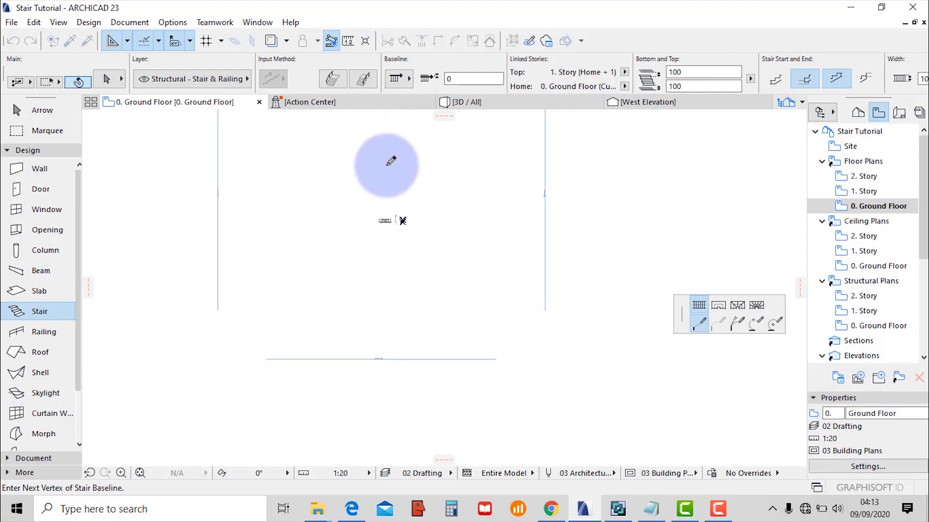
double_click(389, 142)
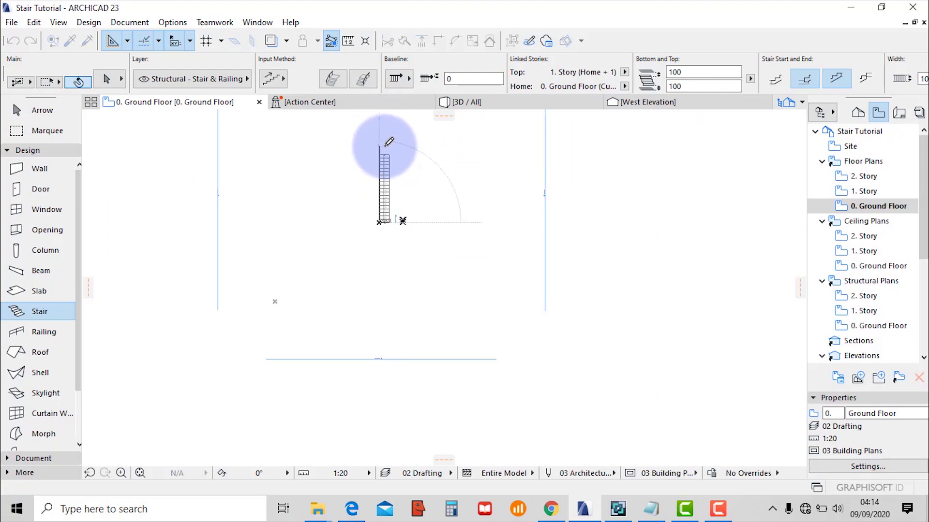
scroll(385, 150, up, 6)
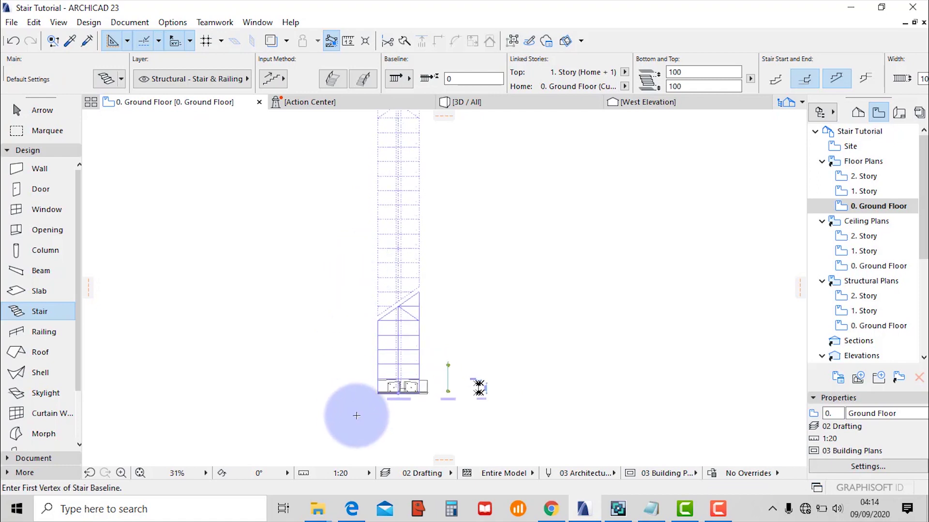
scroll(393, 373, up, 3)
scroll(408, 372, up, 3)
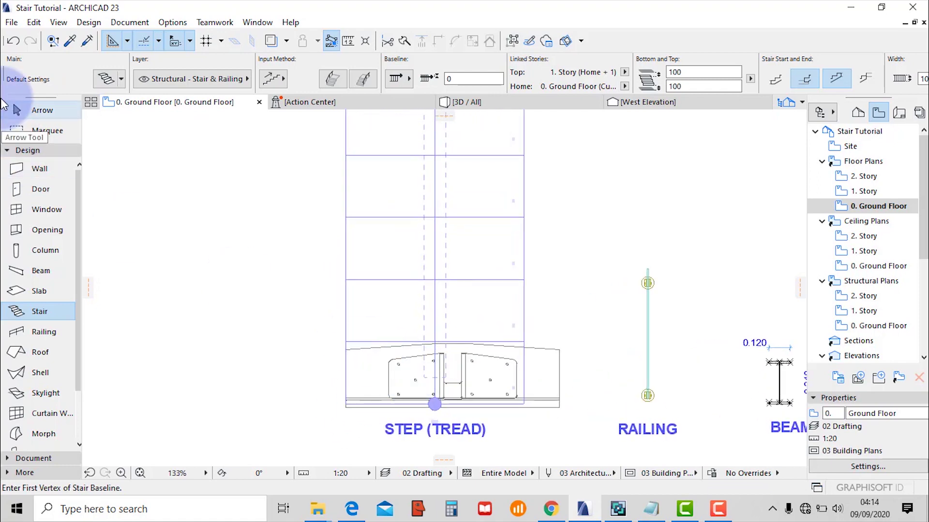
Set the placed stair's flight width to 1200.
click(26, 111)
scroll(487, 404, up, 2)
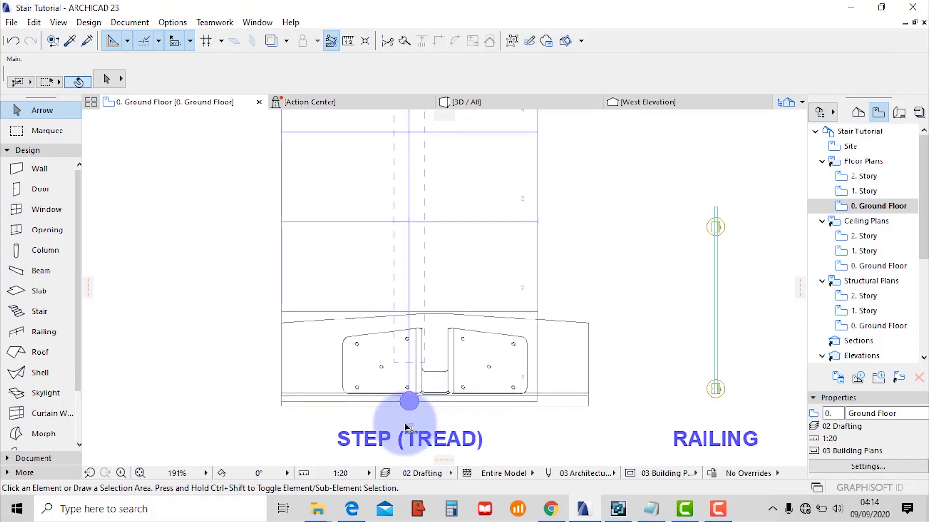
click(532, 251)
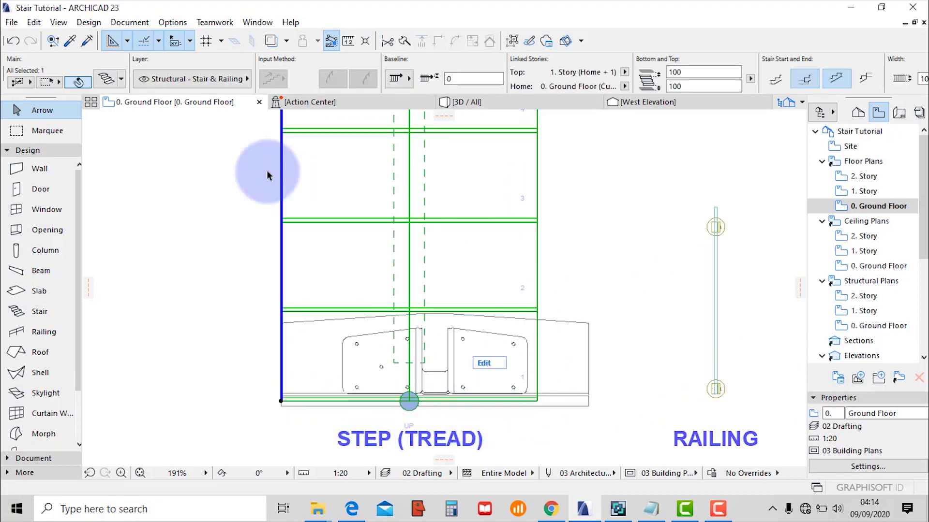
click(104, 81)
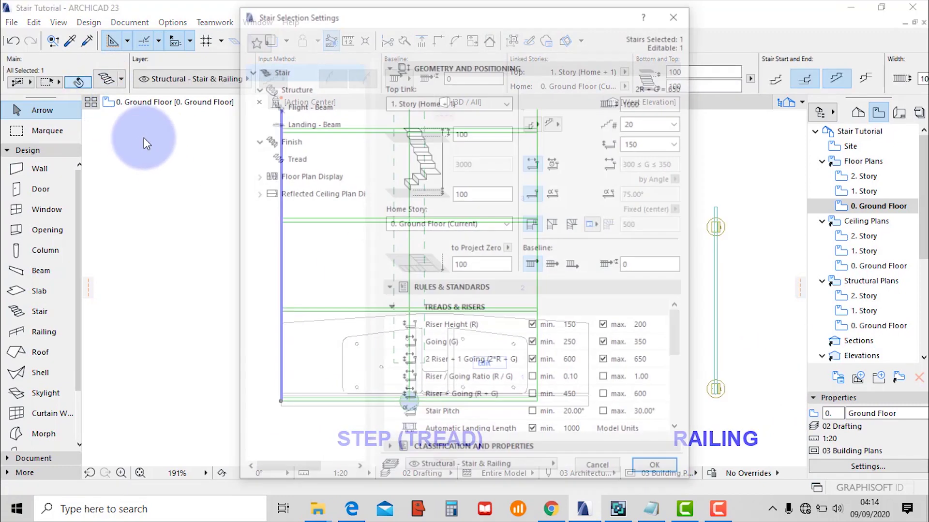
click(641, 103)
drag(641, 104, 639, 100)
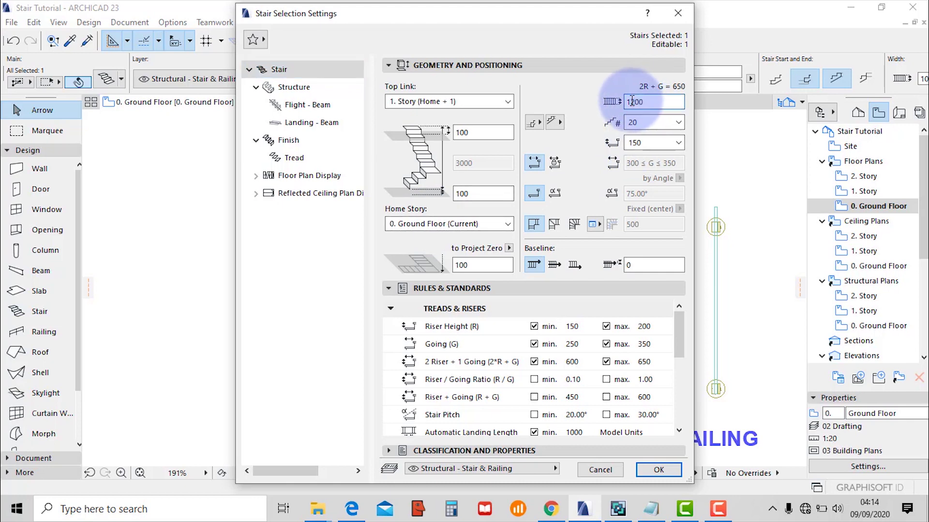
key(Return)
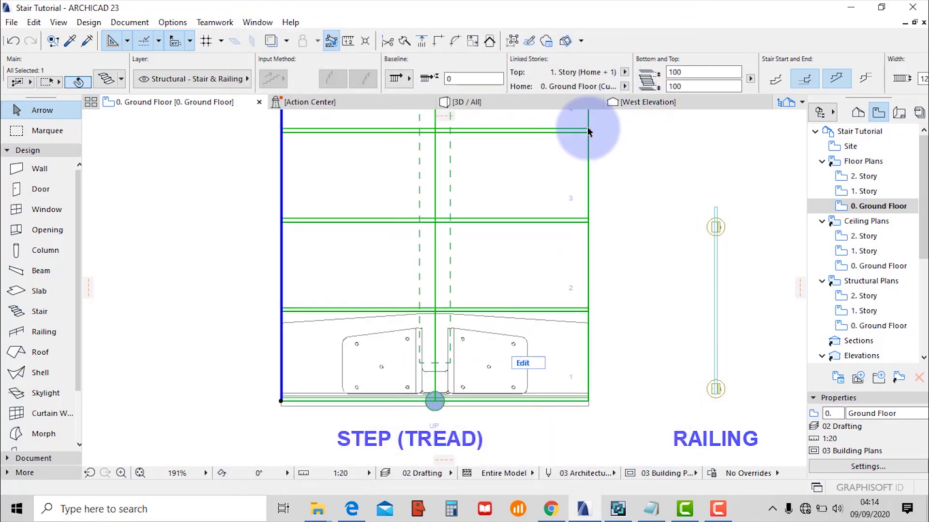
View the stair together with the separate step and railing components in 3D.
scroll(594, 374, down, 3)
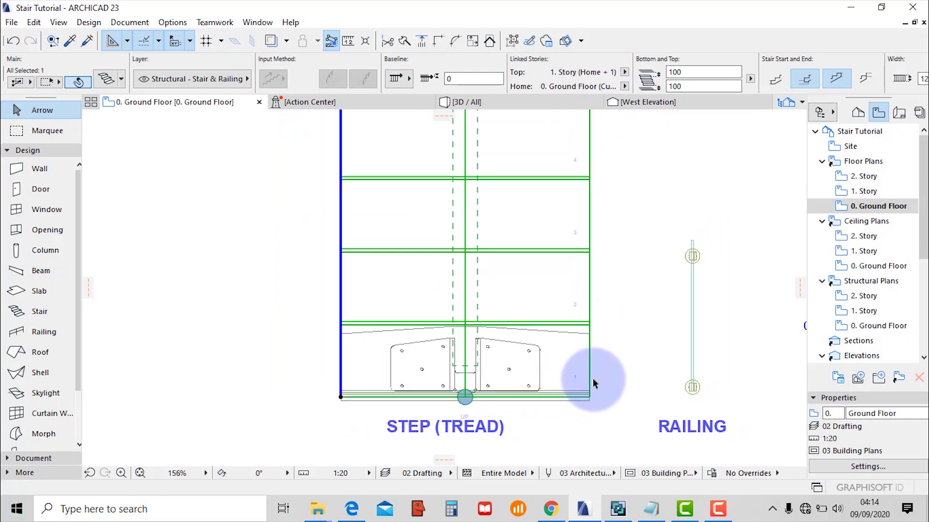
click(623, 257)
click(504, 106)
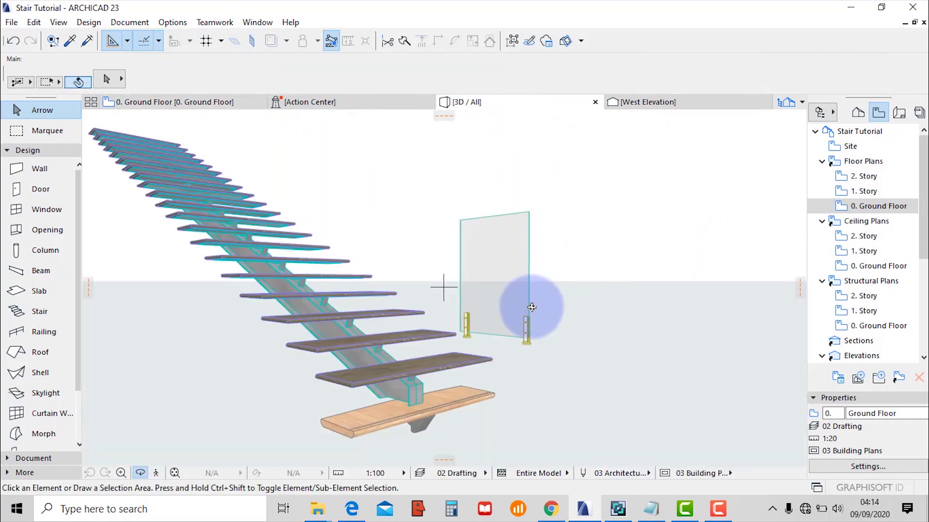
mouse_move(601, 259)
shift+middle_down()
mouse_move(550, 315)
mouse_move(435, 377)
mouse_move(457, 333)
mouse_move(512, 328)
mouse_move(423, 373)
mouse_move(452, 348)
mouse_move(408, 348)
mouse_move(647, 348)
mouse_move(580, 363)
shift+middle_up()
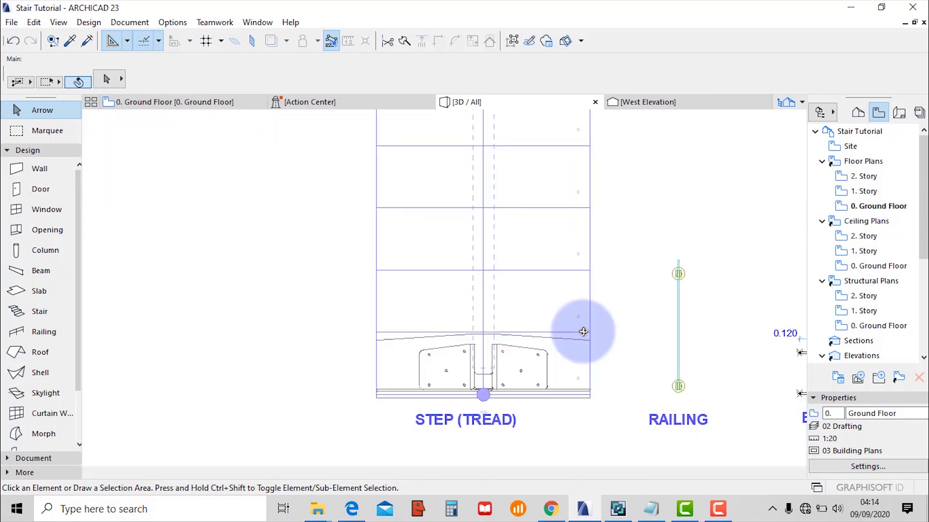
Enclose the stair and step symbol in a marquee on the ground floor plan and show only that area in 3D.
scroll(542, 395, down, 8)
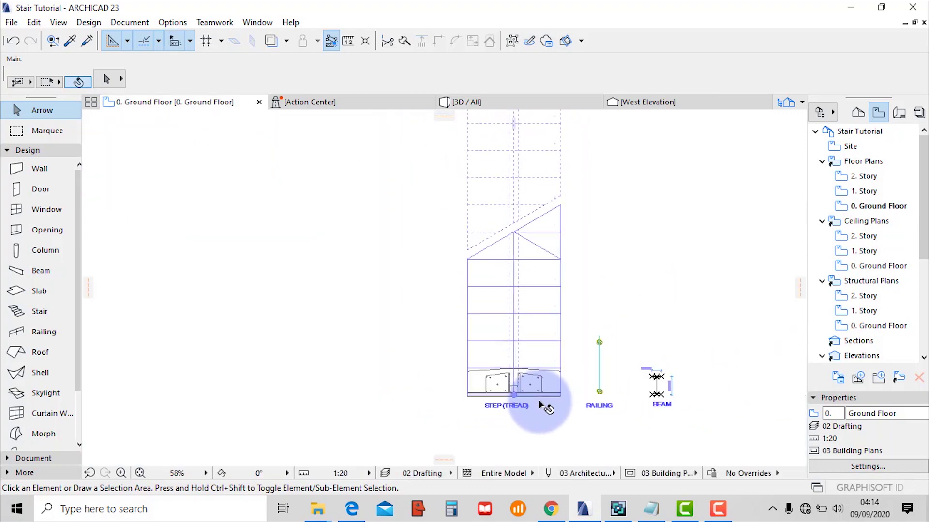
click(37, 131)
click(453, 167)
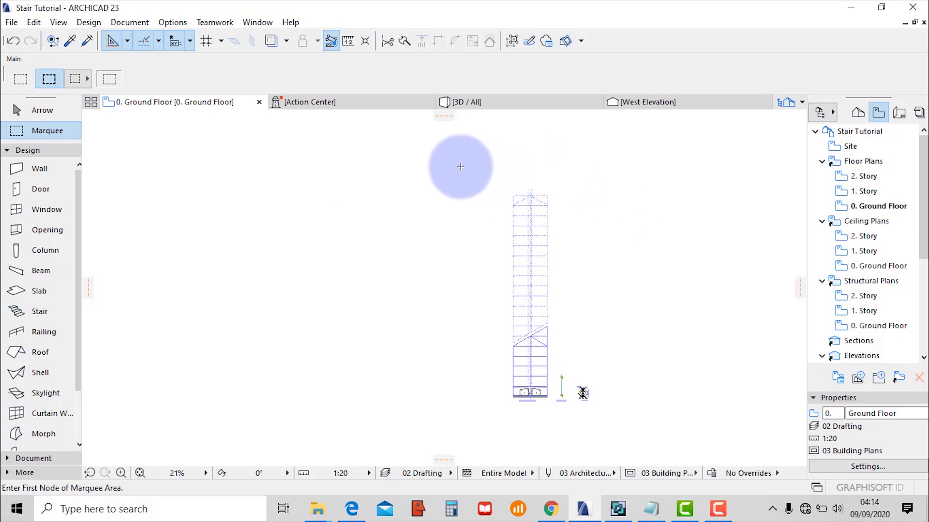
click(557, 410)
key(F5)
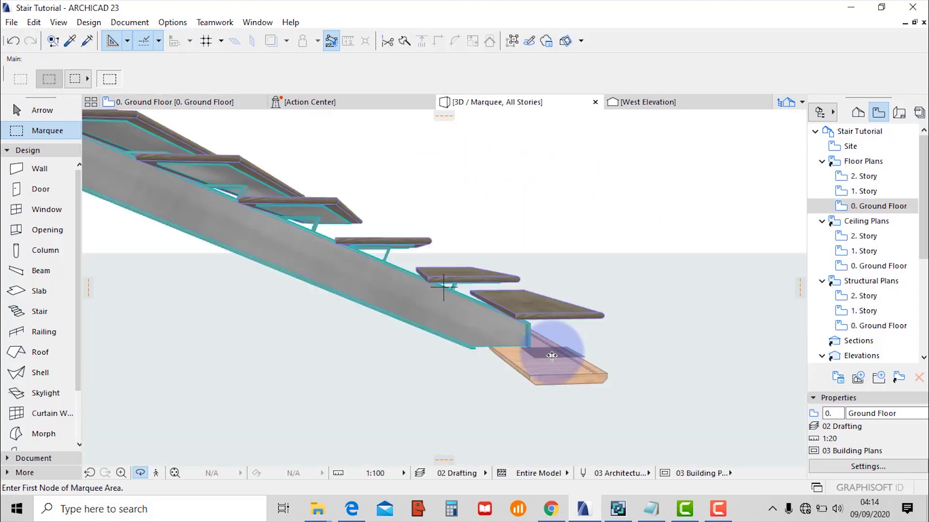
drag(504, 332, 427, 310)
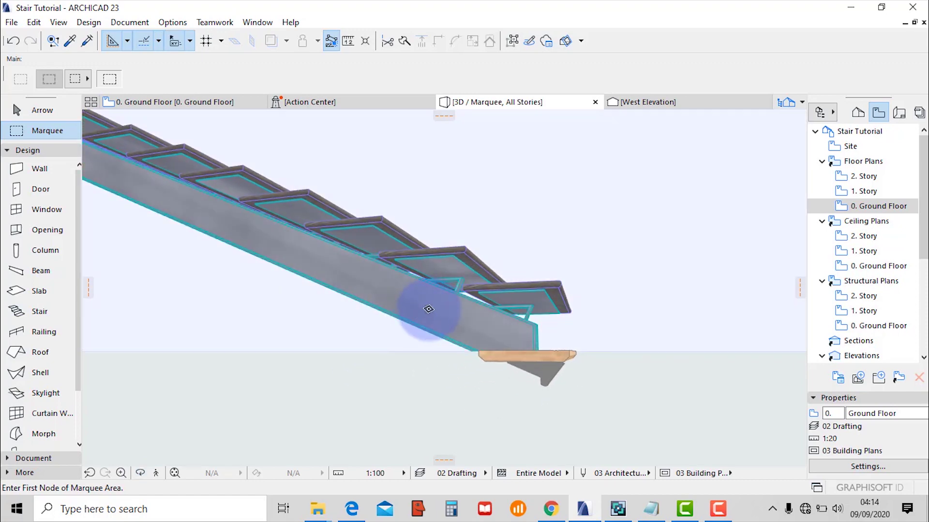
Put the stair into edit mode and select its flight beam structure.
key(Escape)
click(427, 308)
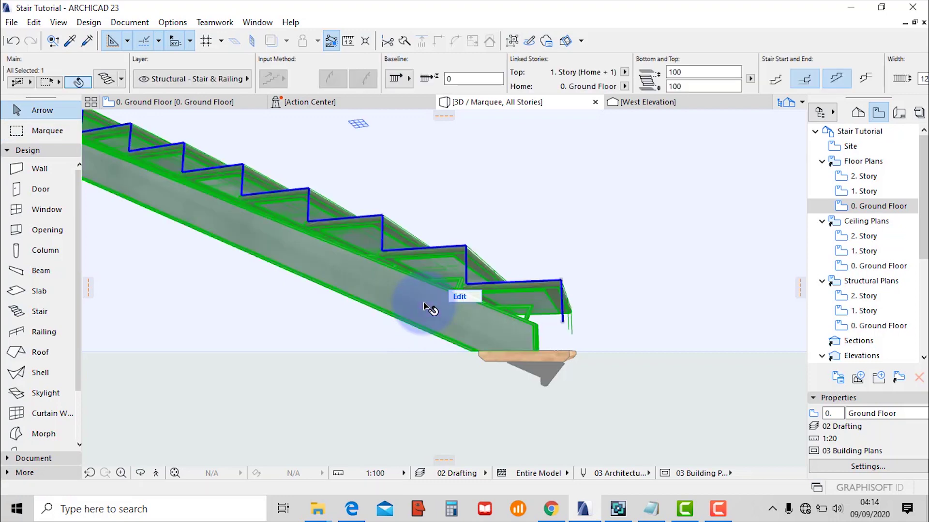
click(471, 296)
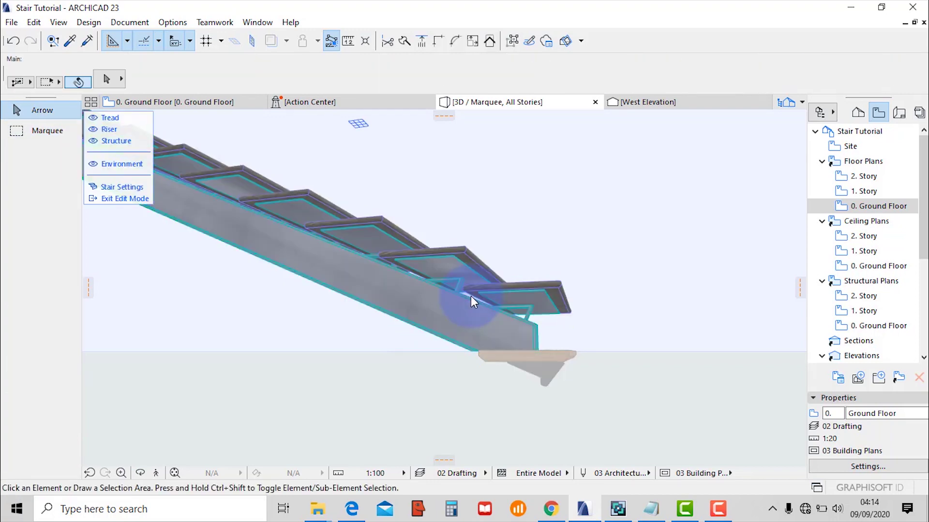
click(117, 141)
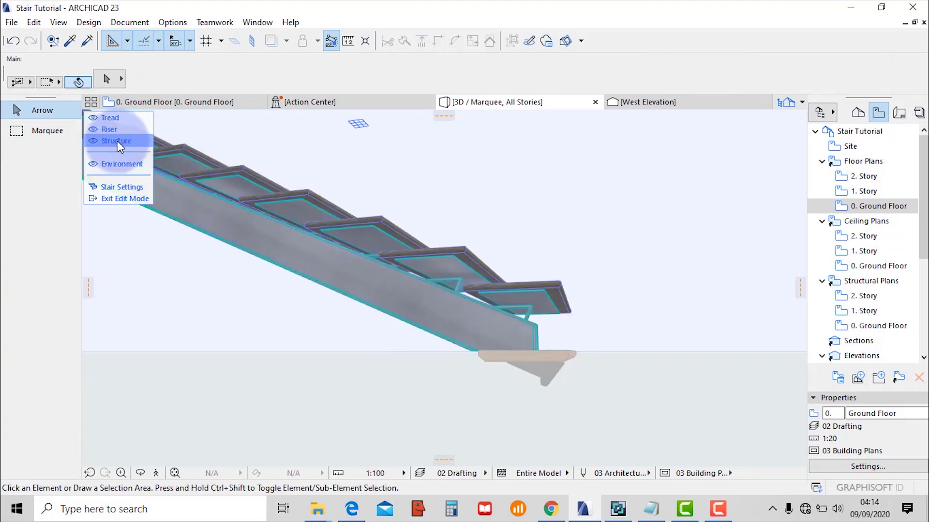
click(312, 263)
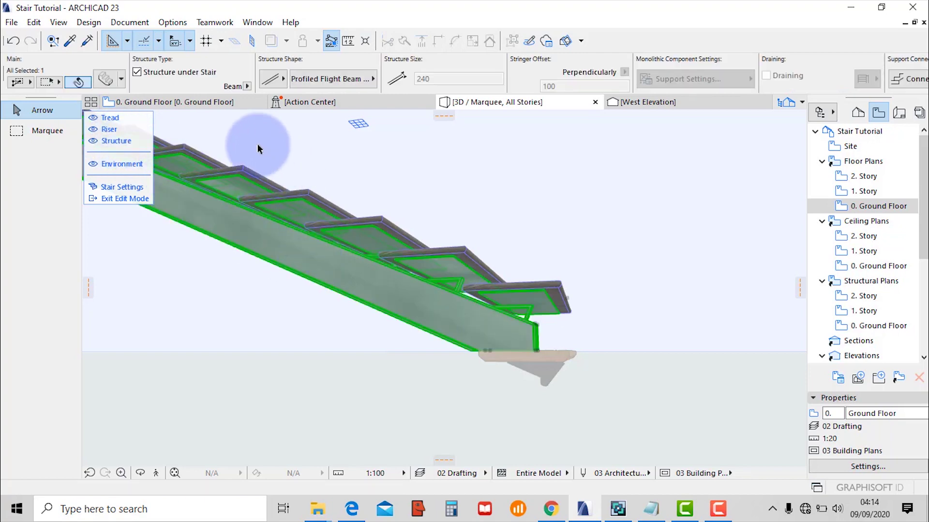
Choose Profiled Flight Beam 23 as the structure shape for the selected flight beam.
click(100, 81)
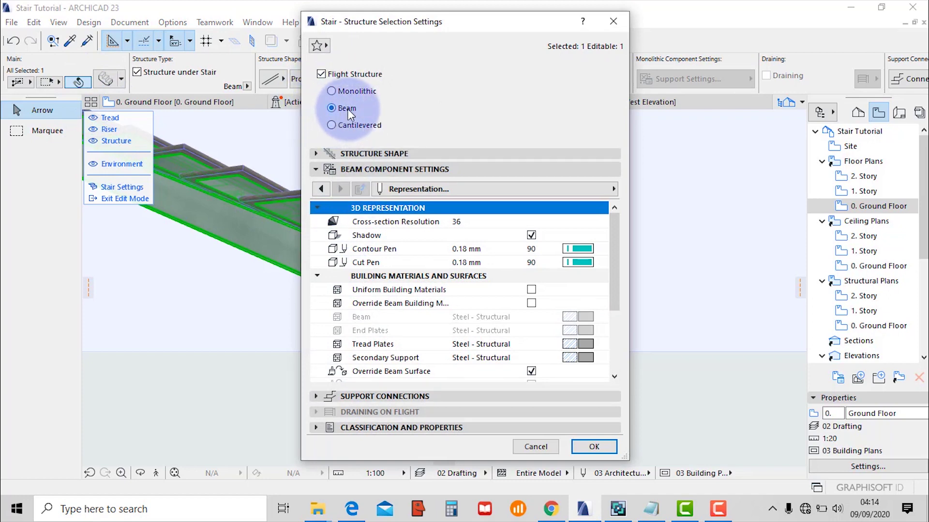
click(317, 154)
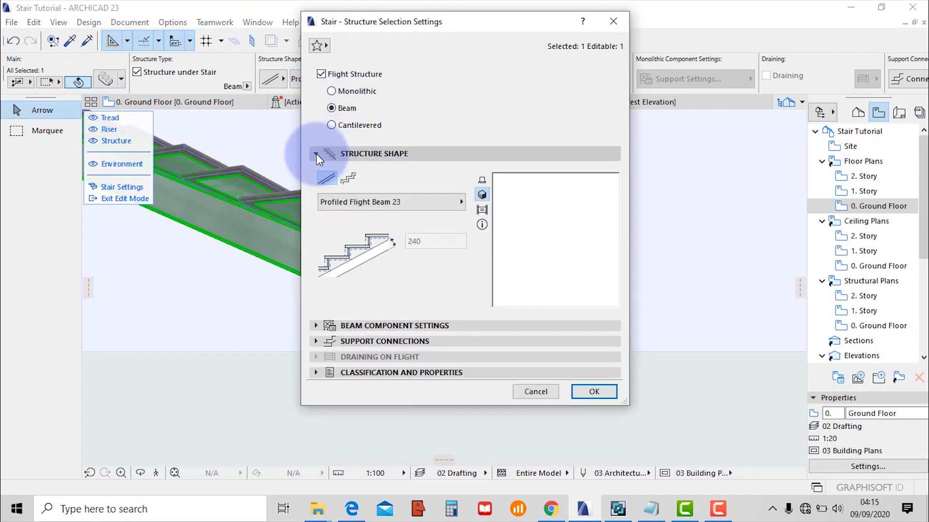
click(388, 203)
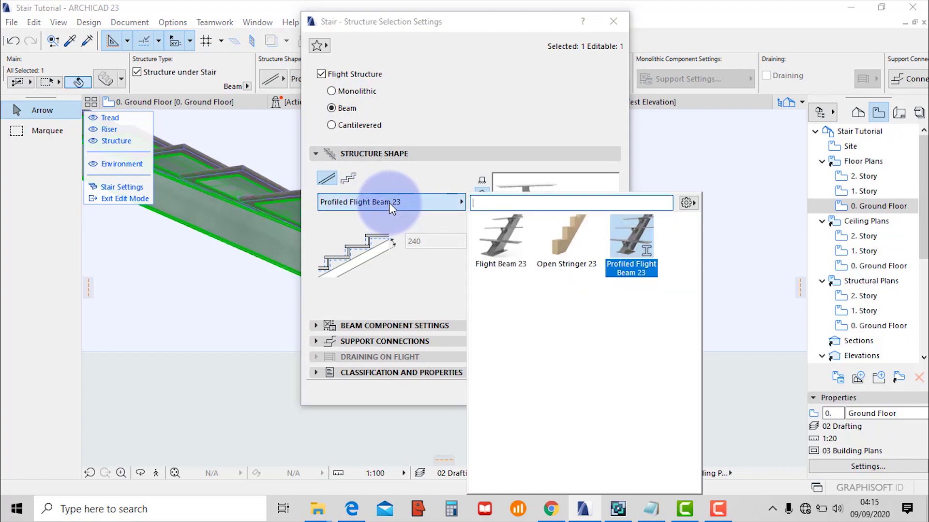
click(631, 243)
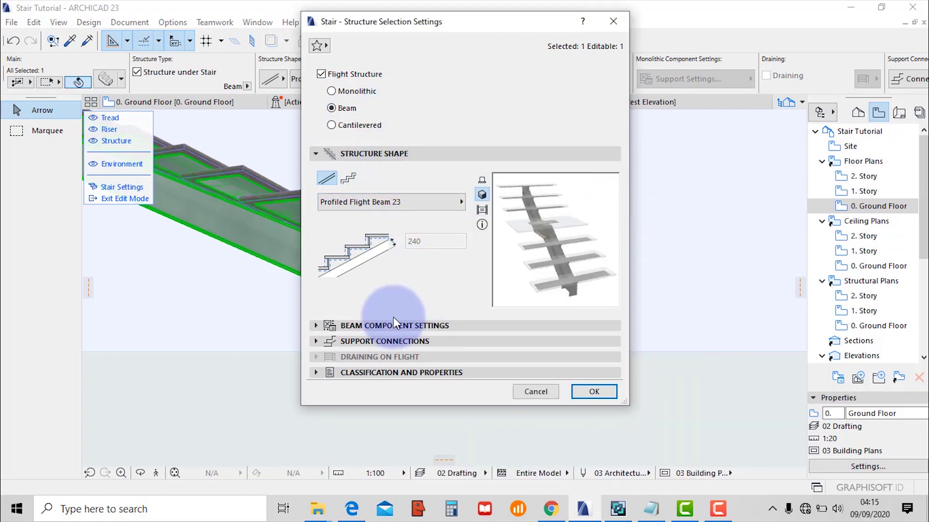
Assign the IPE 240 profile to the flight beam in its style and dimension settings.
click(315, 325)
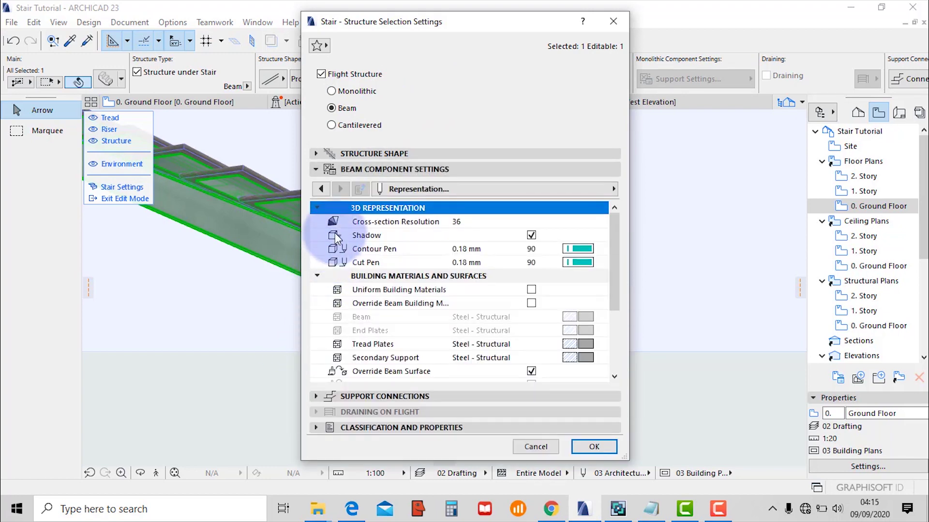
click(445, 189)
click(688, 191)
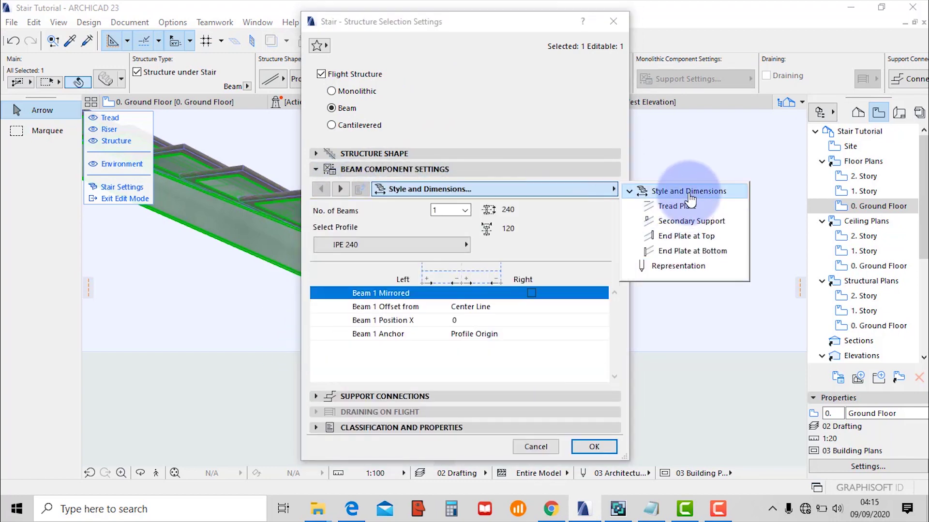
click(411, 245)
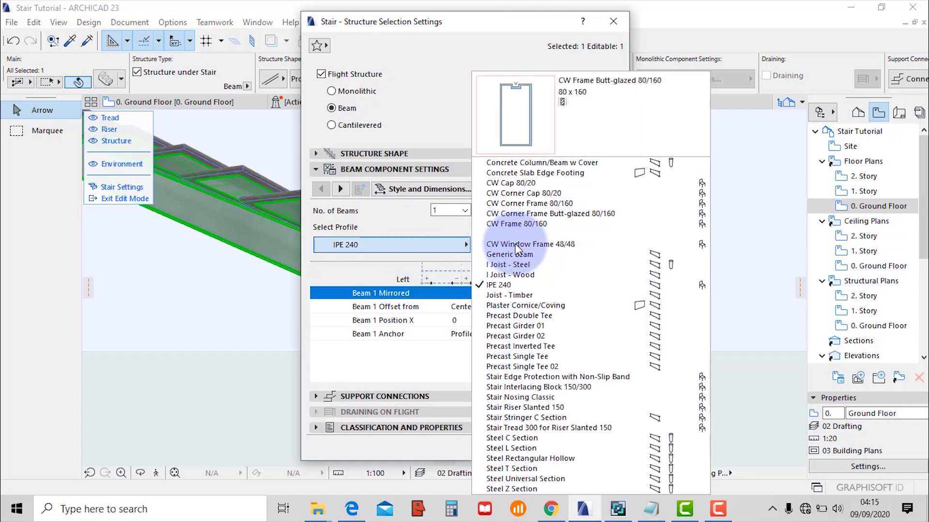
click(502, 285)
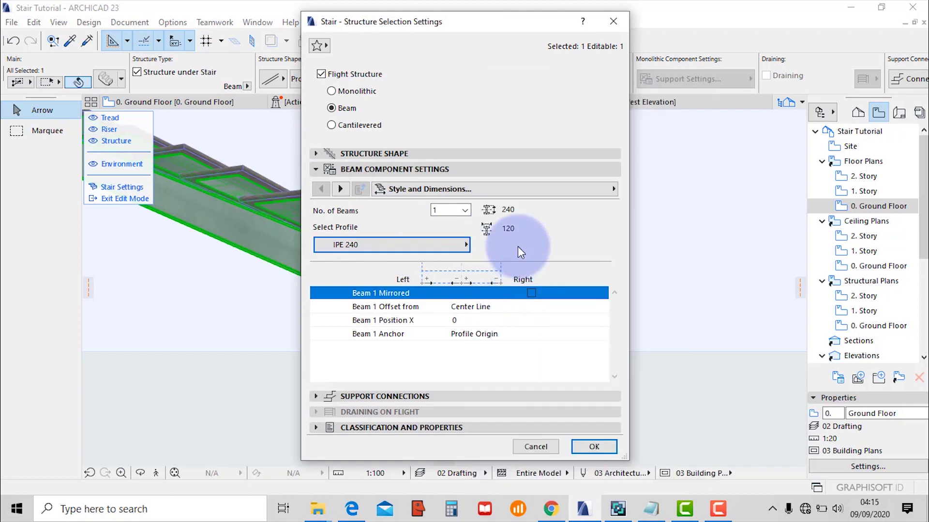
Turn off the tread plates of the flight beam and apply the settings.
click(341, 190)
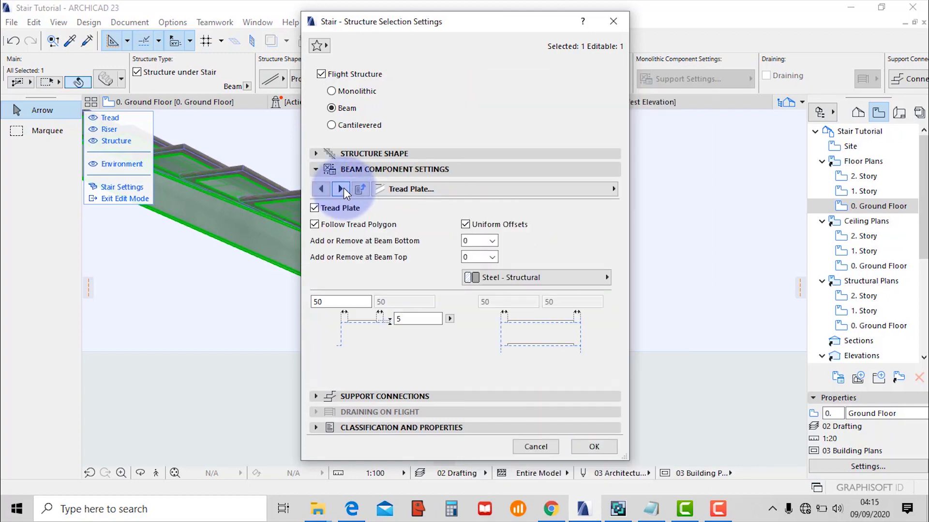
click(315, 208)
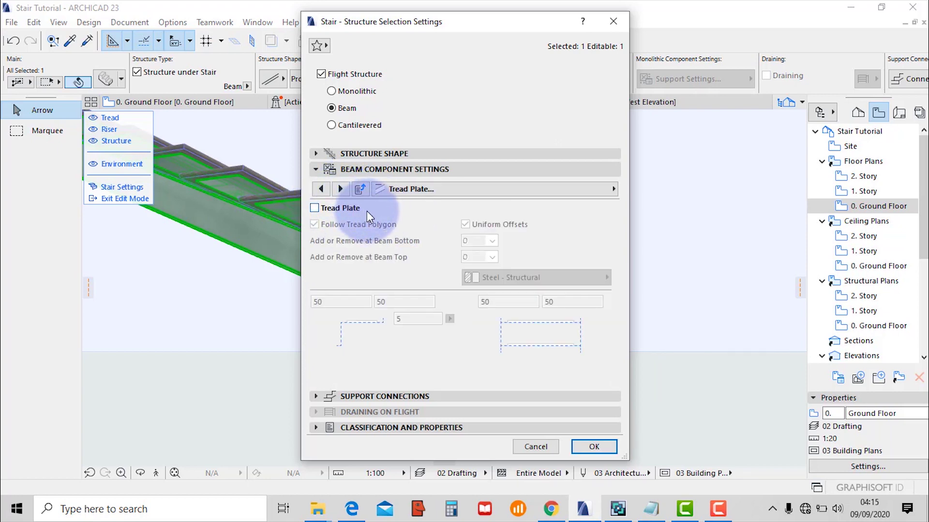
click(593, 449)
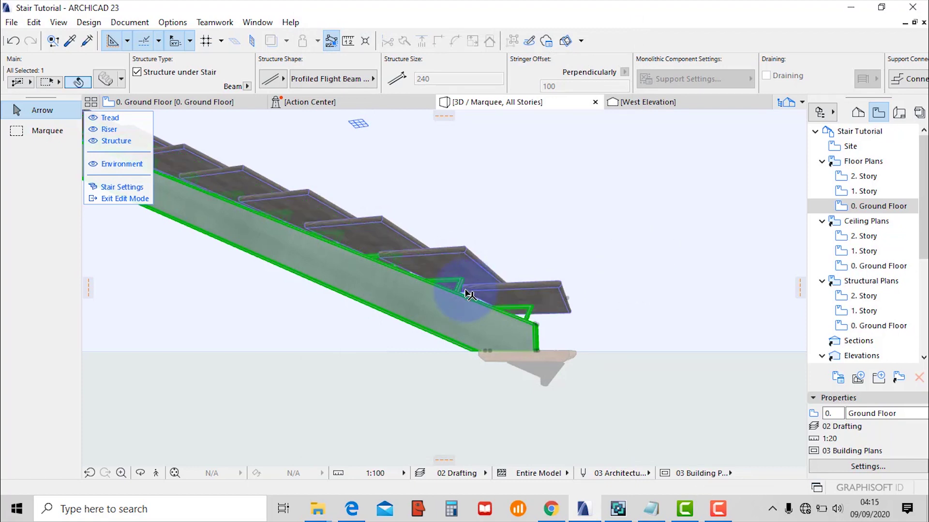
Remove the secondary supports between the flight beam and the treads, and clear the selection.
scroll(462, 292, up, 3)
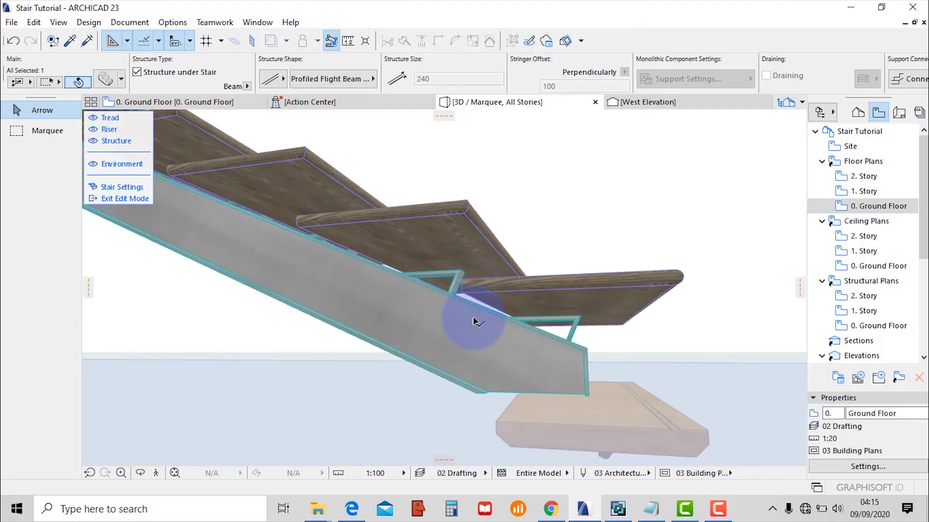
scroll(483, 315, up, 1)
click(527, 323)
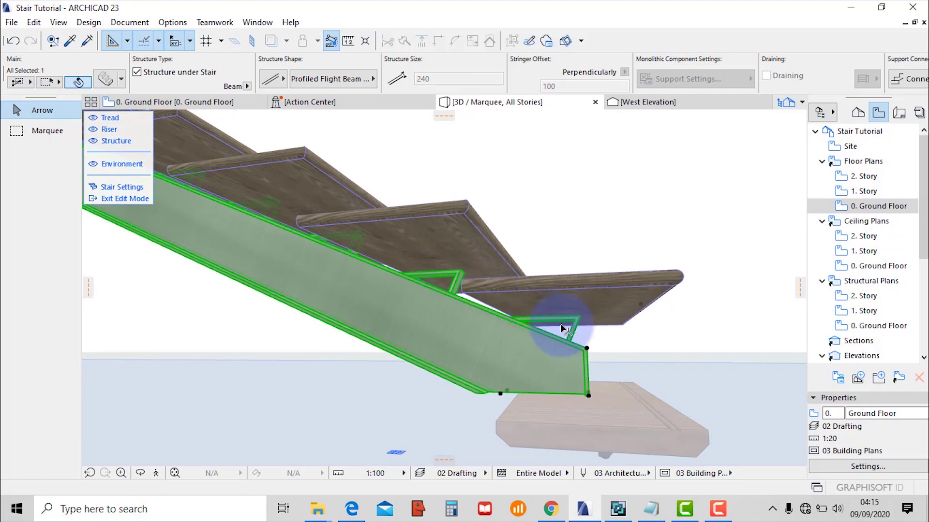
click(106, 80)
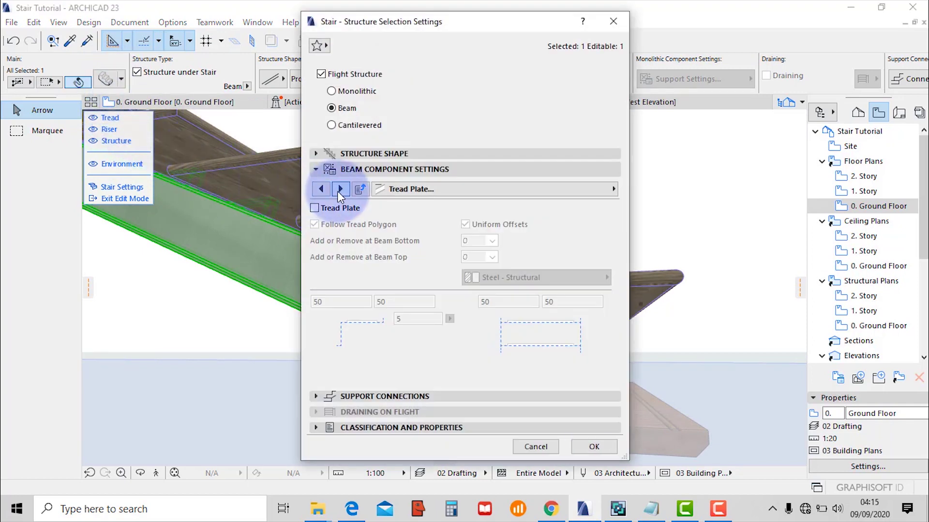
click(340, 189)
click(314, 212)
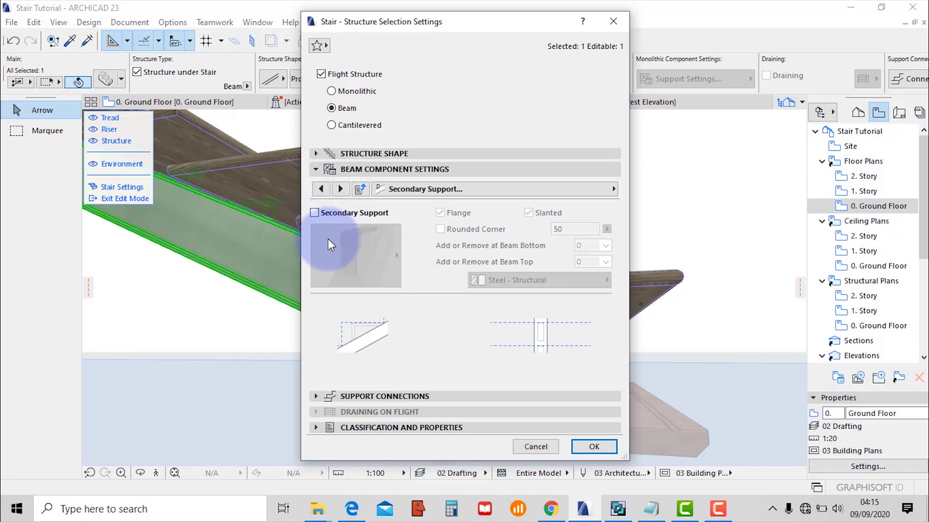
click(594, 447)
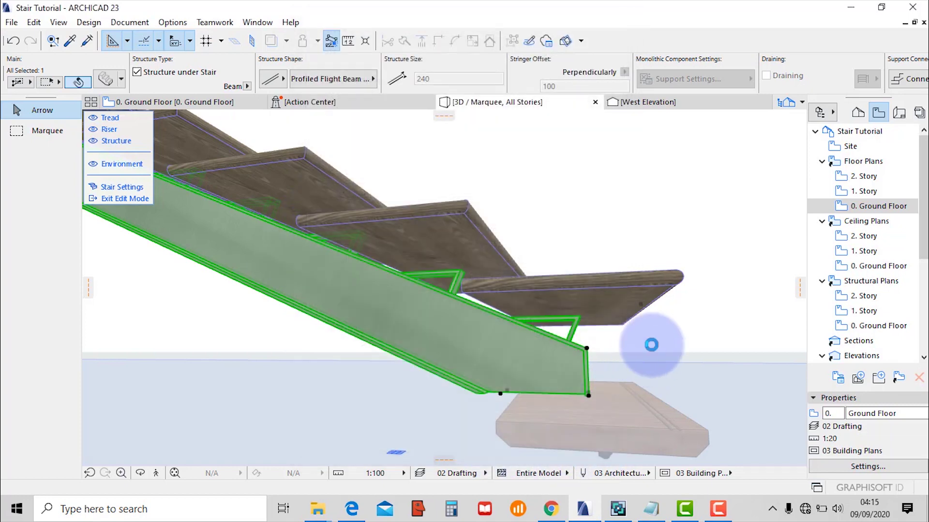
click(670, 227)
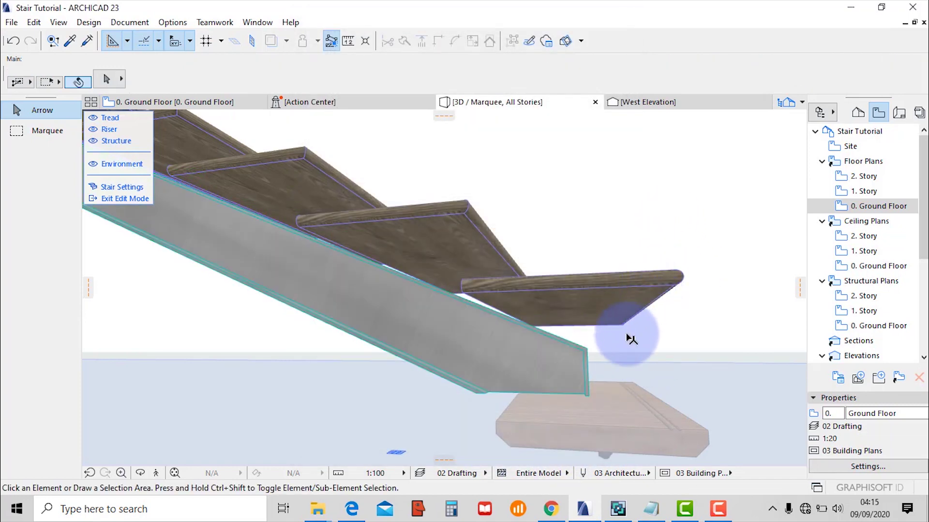
Leave the stair's edit mode and deselect the stair.
shift+middle_drag(652, 366, 529, 304)
shift+middle_drag(503, 352, 522, 335)
shift+middle_drag(491, 394, 528, 352)
click(102, 200)
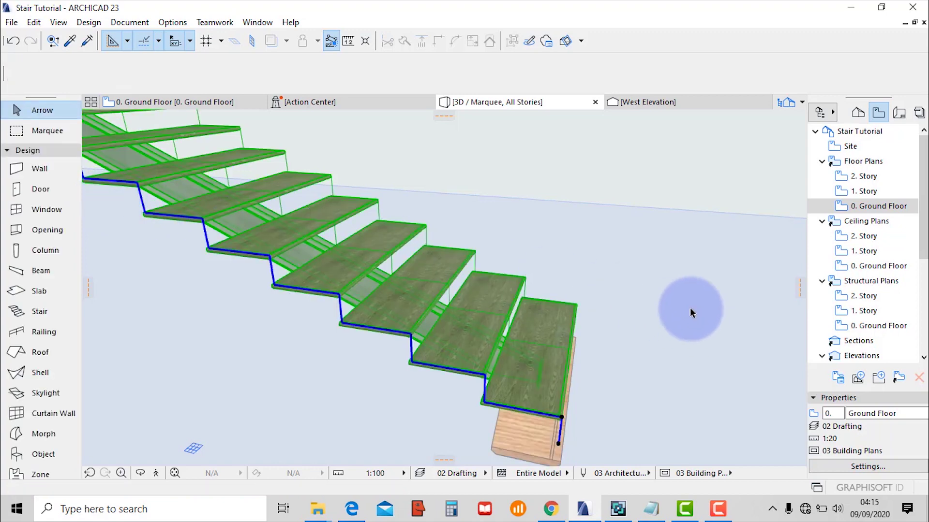
click(547, 333)
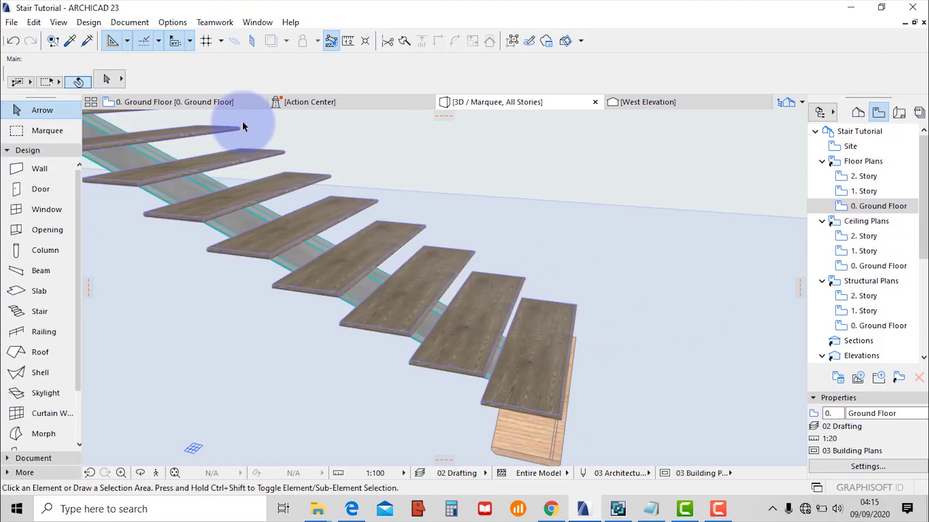
Save the ground floor plan's step component as a stair tread in MSBIM StairCase & Railings, replacing `MSBIM Tread (wood floating).gsm.
click(199, 102)
scroll(534, 387, up, 5)
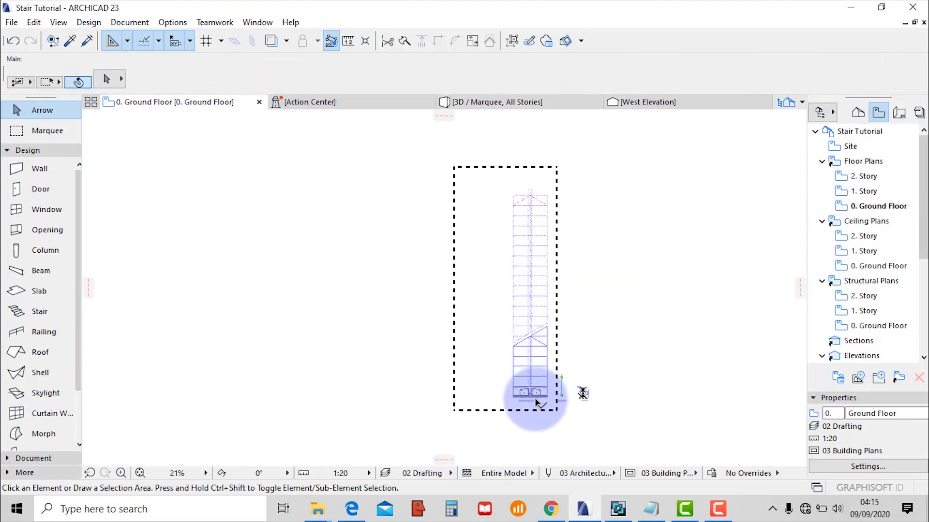
click(577, 325)
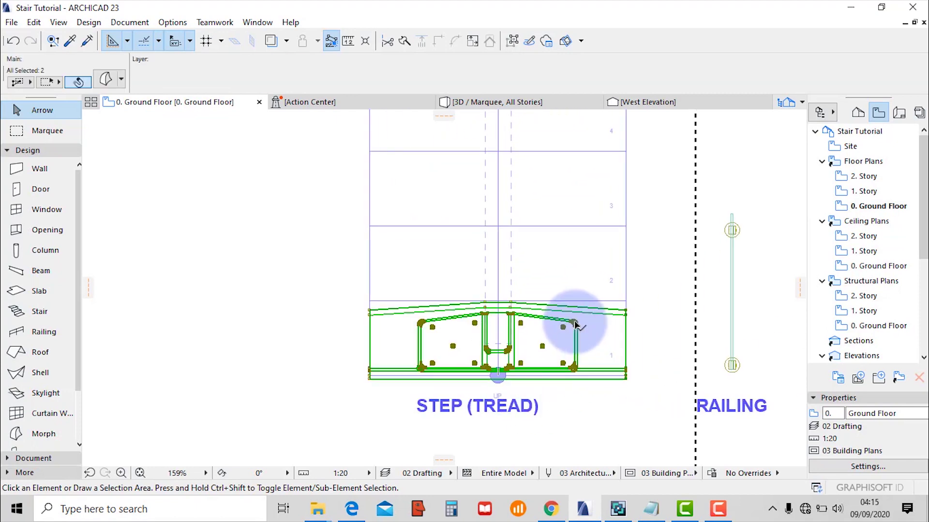
click(5, 23)
mouse_move(50, 231)
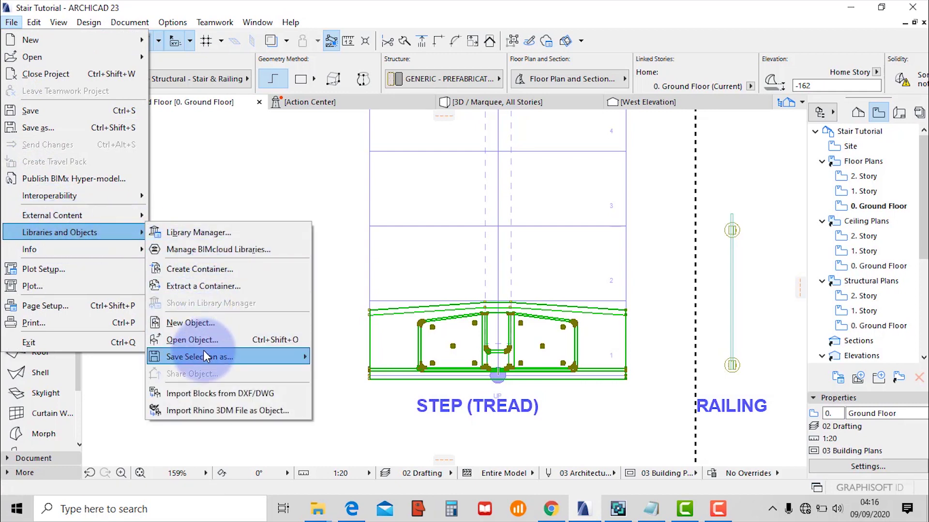
mouse_move(204, 357)
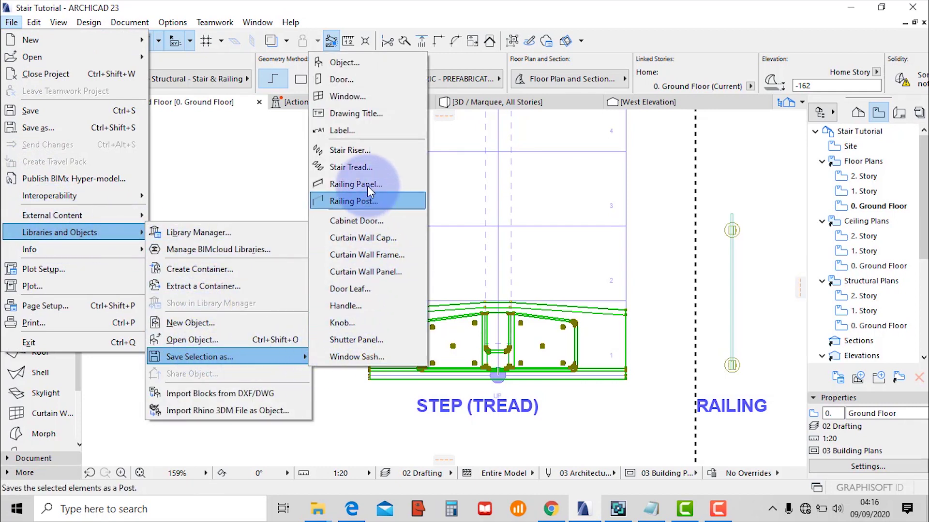
click(368, 168)
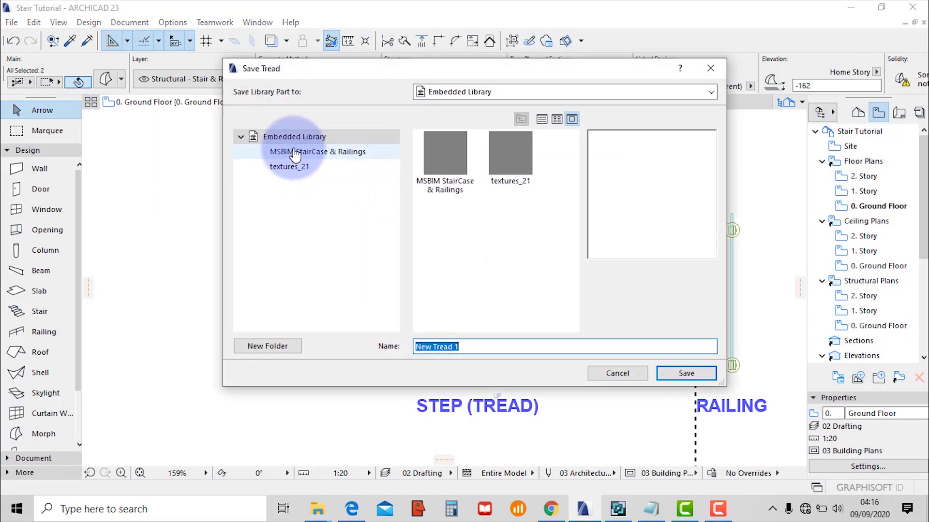
click(295, 153)
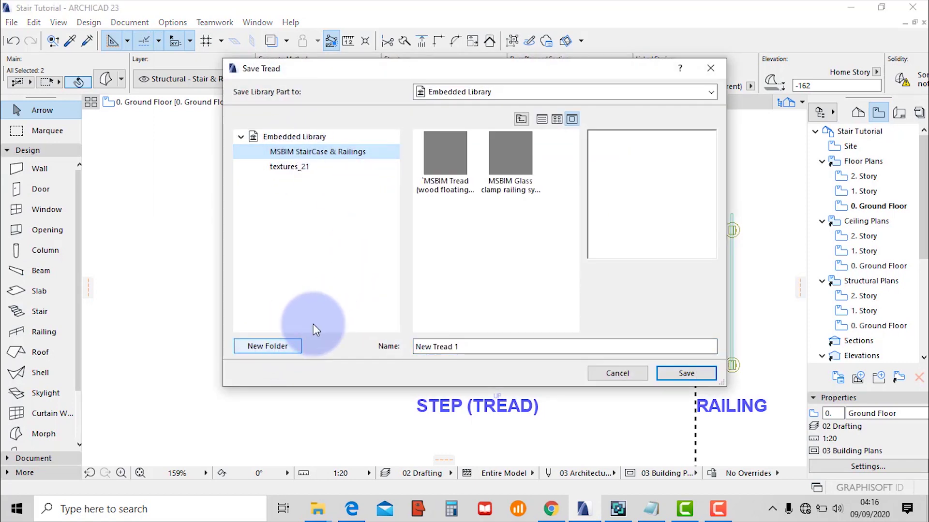
click(452, 167)
click(660, 368)
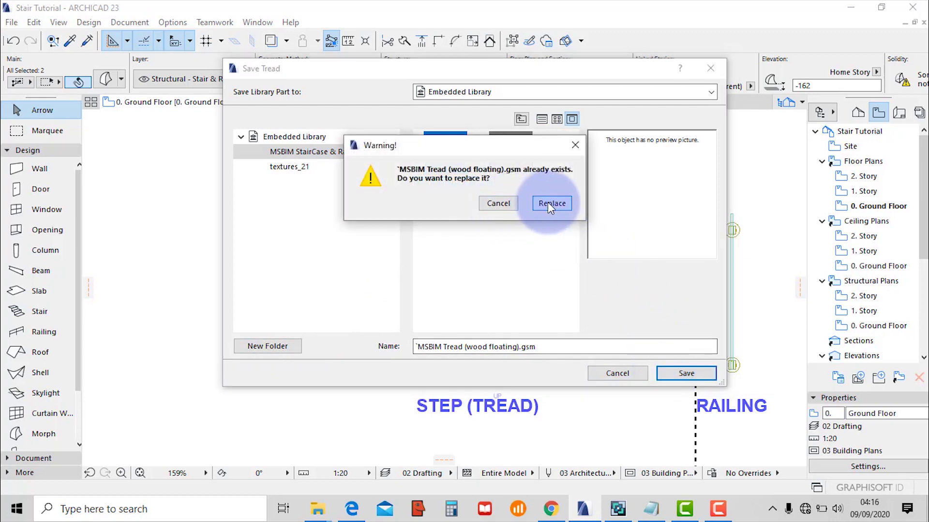
click(550, 203)
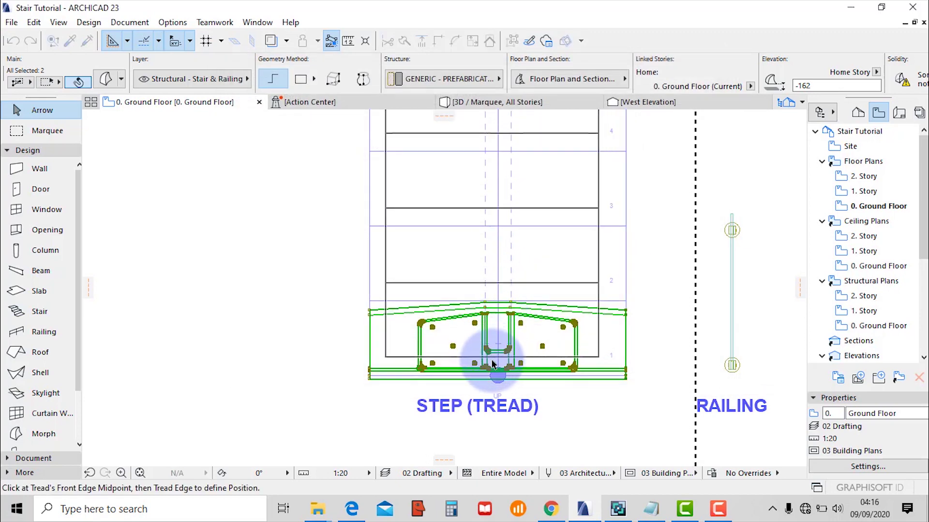
Define the custom tread's position from the step's front edge midpoint, with its direction running horizontally along the front edge.
click(498, 379)
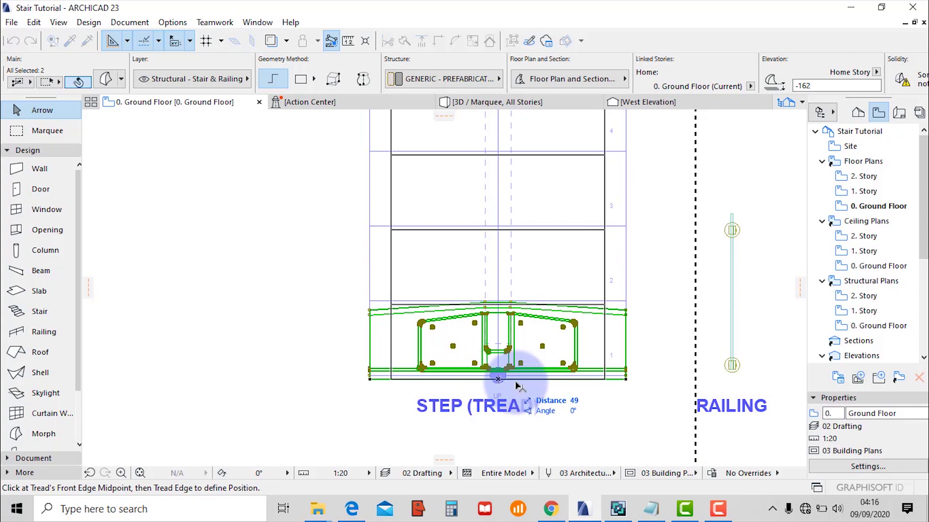
click(668, 381)
click(597, 342)
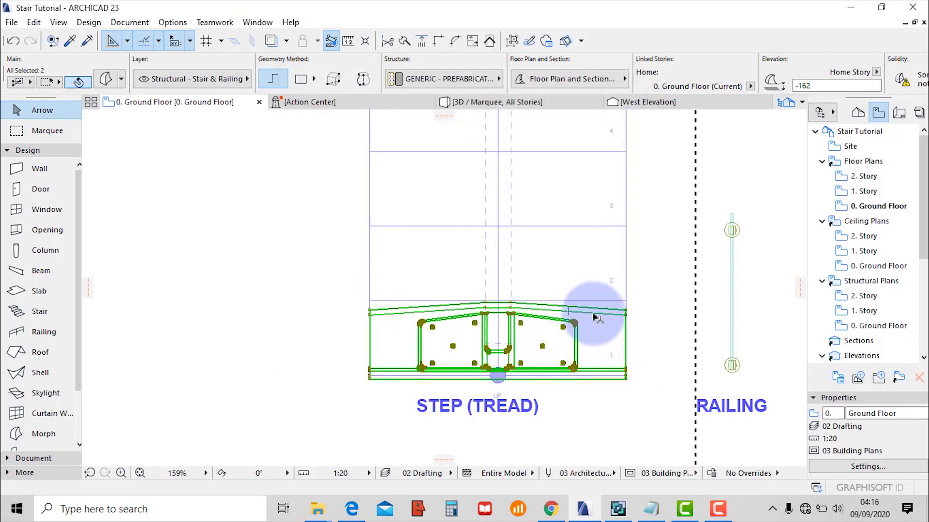
scroll(462, 390, down, 5)
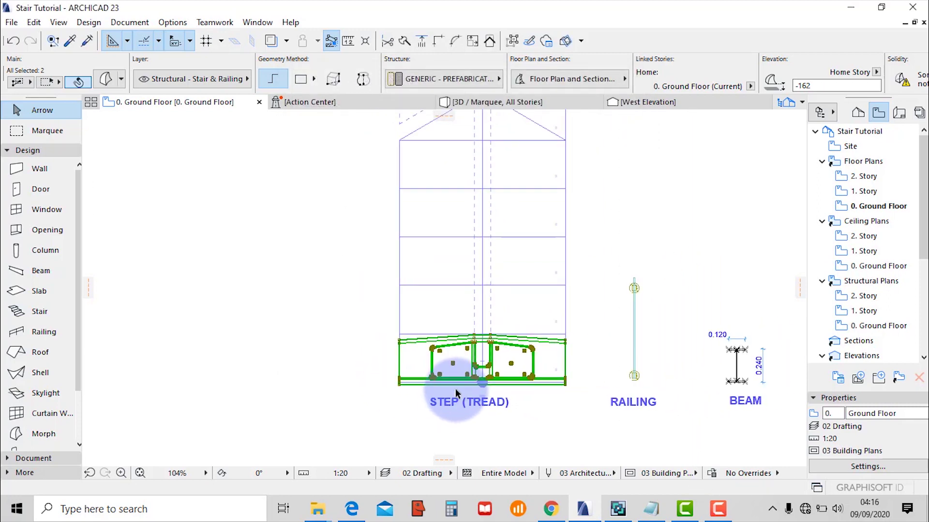
Put the stair into edit mode in the 3D view and select all of its treads.
click(475, 102)
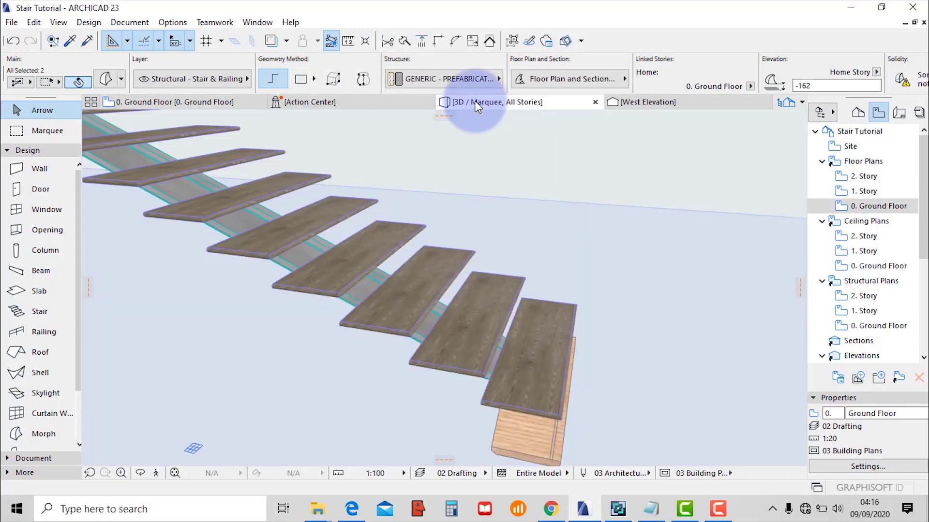
shift+middle_drag(583, 399, 440, 366)
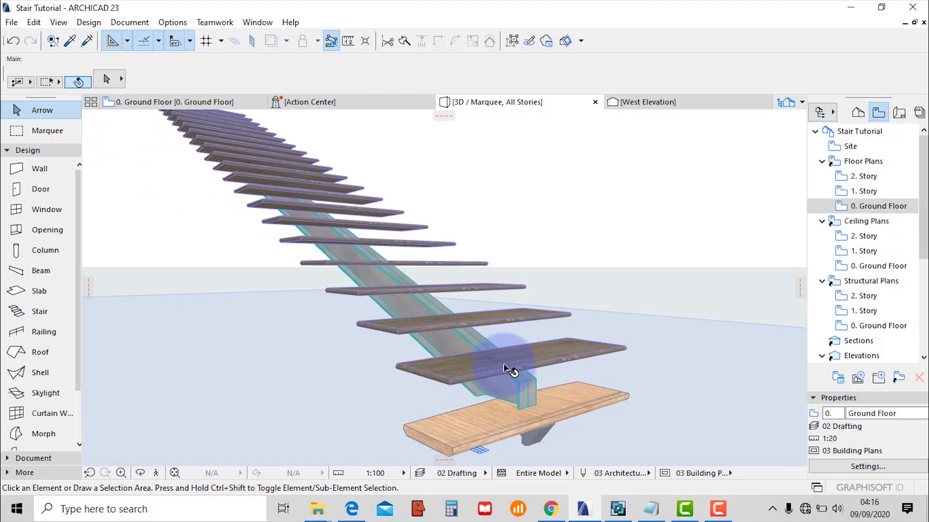
click(505, 371)
click(520, 340)
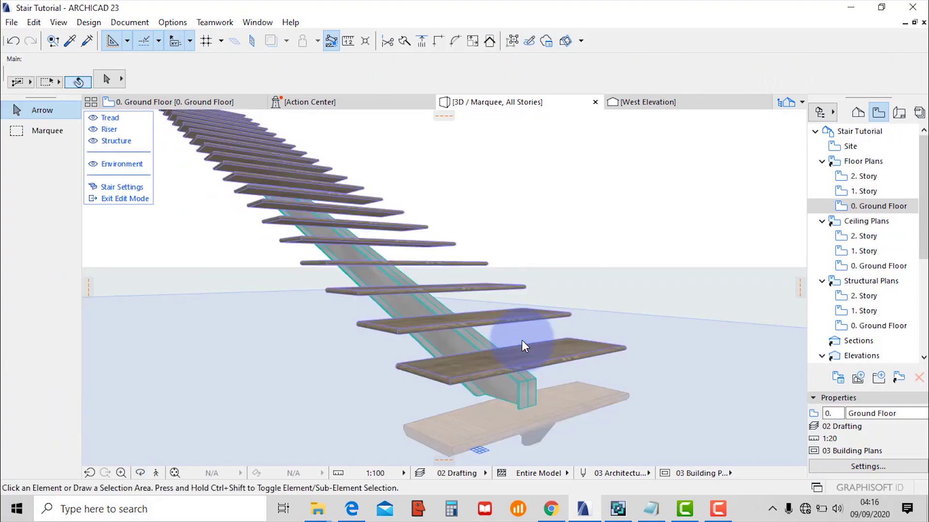
click(547, 359)
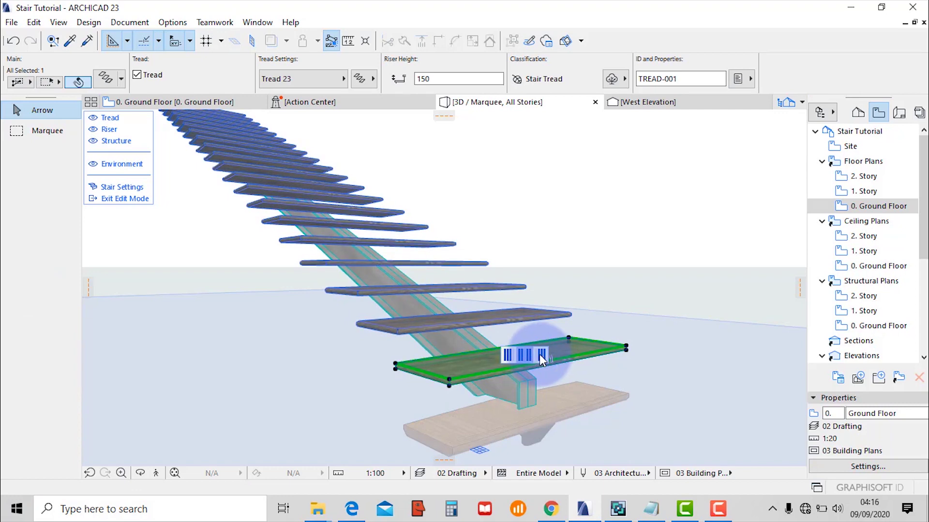
click(543, 358)
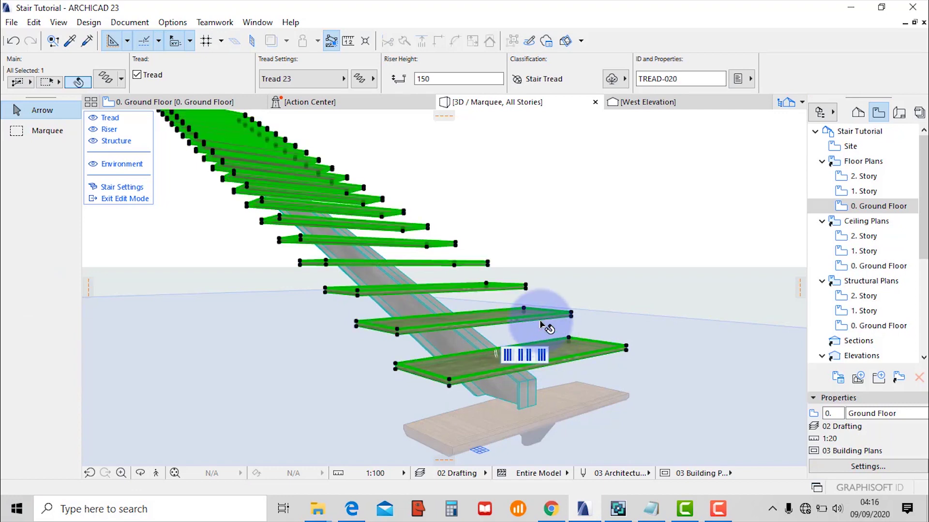
Apply the custom `MSBIM Tread (wood floating) component to all selected treads and deselect them.
click(320, 82)
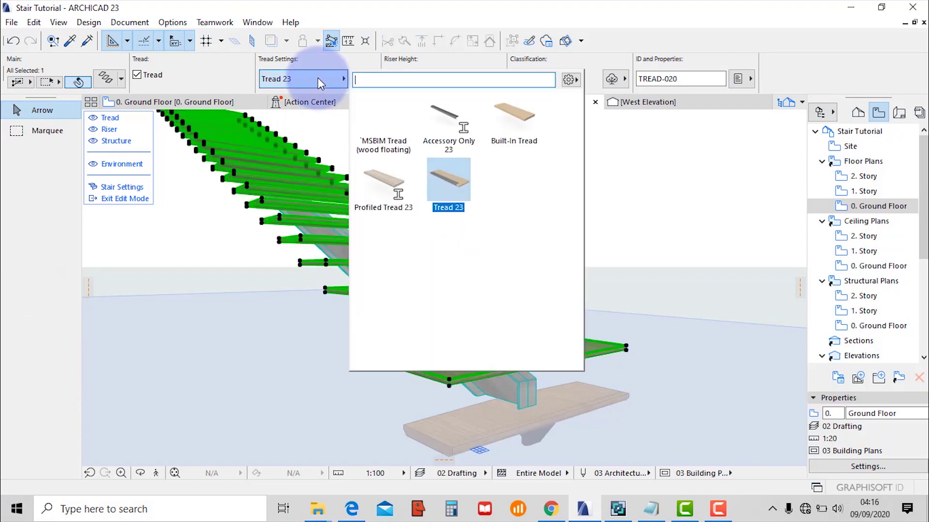
click(391, 134)
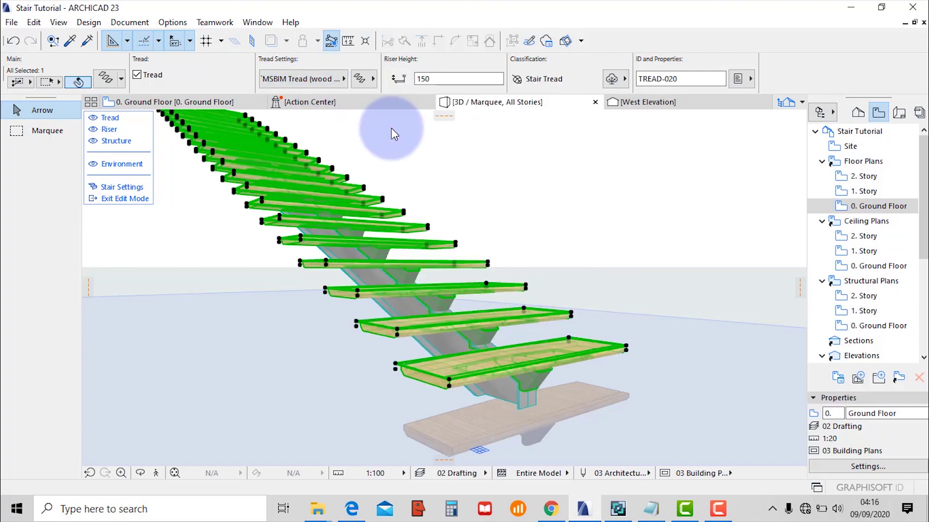
click(602, 266)
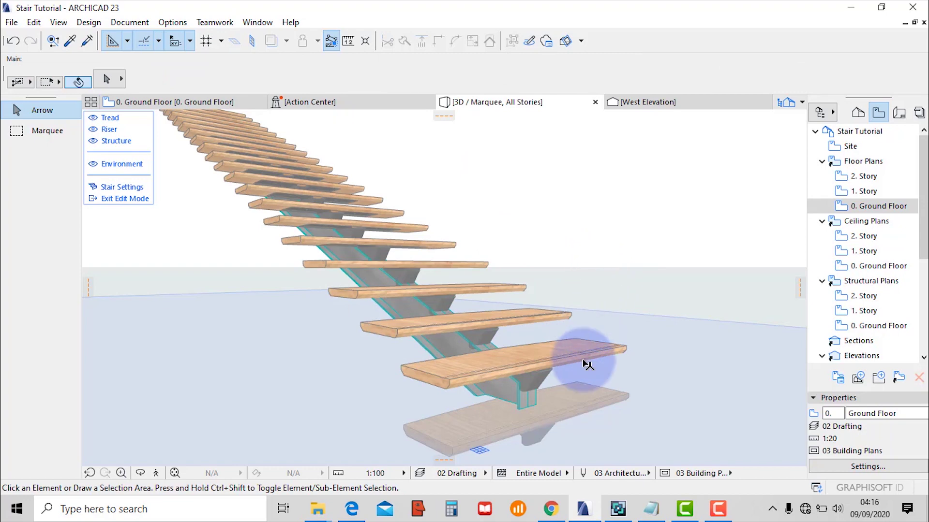
shift+middle_drag(553, 374, 440, 175)
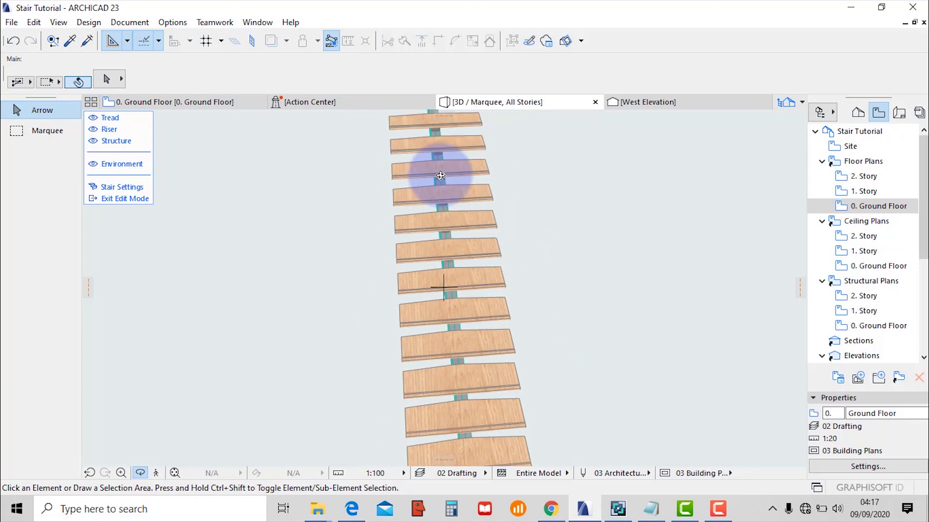
shift+middle_drag(405, 299, 497, 299)
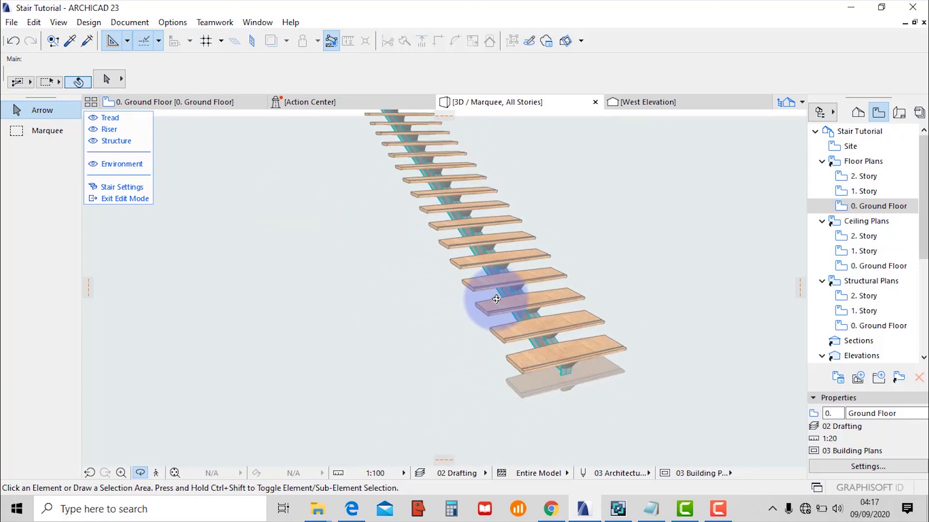
Return to the ground floor plan, clear the marquee area and leave the stair's edit mode.
click(159, 101)
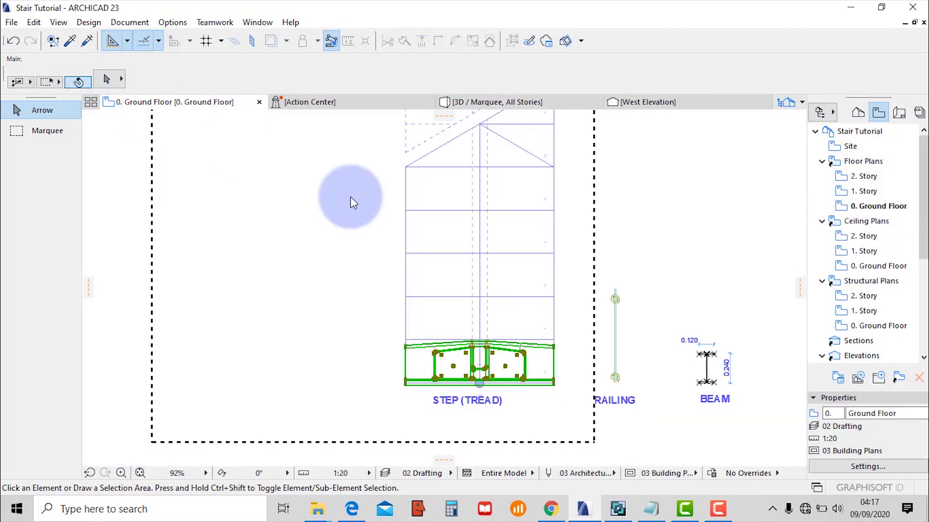
drag(672, 243, 522, 305)
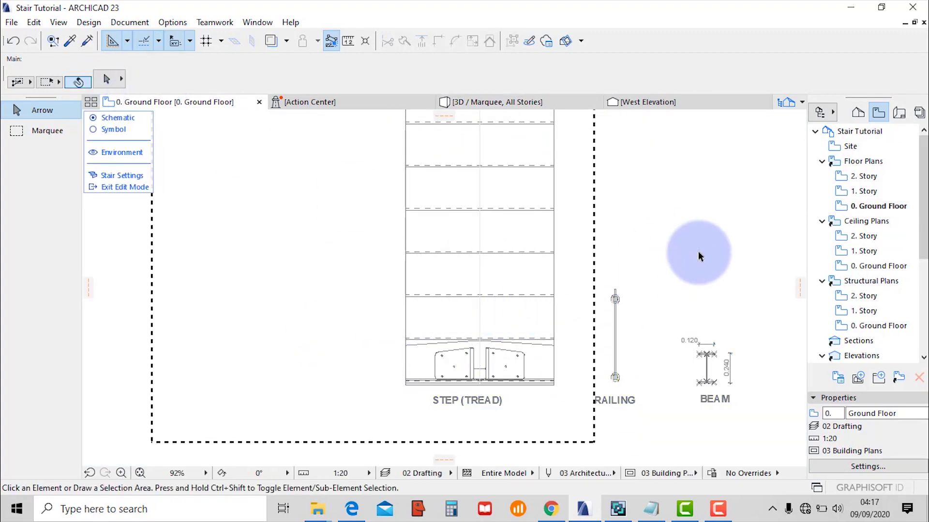
scroll(656, 370, down, 6)
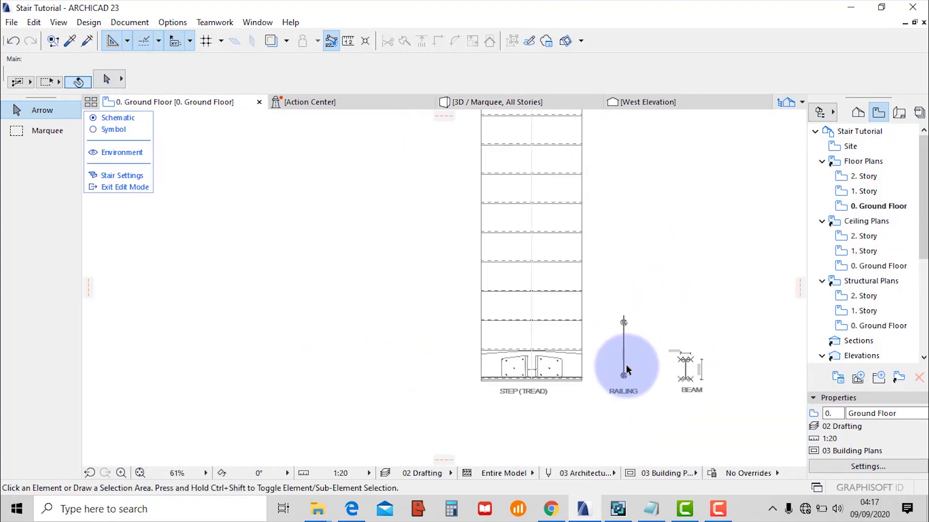
scroll(695, 141, up, 3)
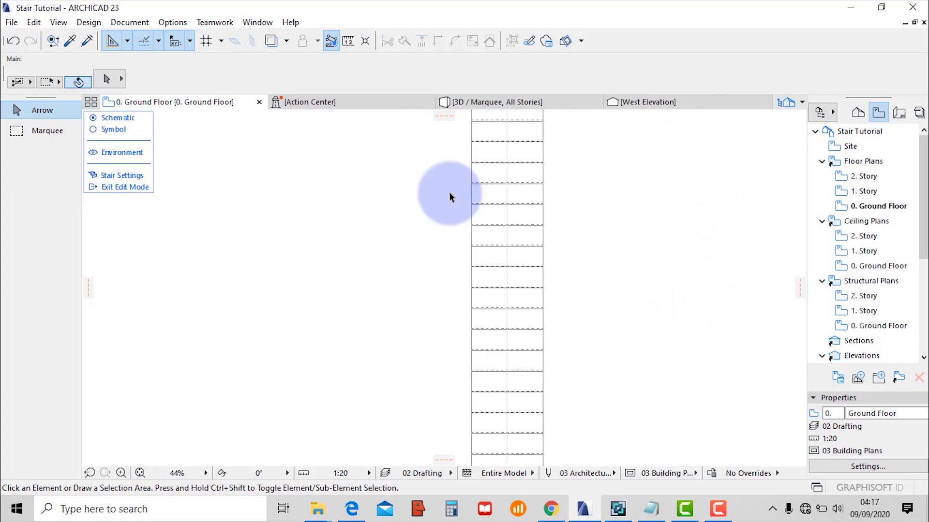
scroll(239, 221, down, 2)
click(38, 131)
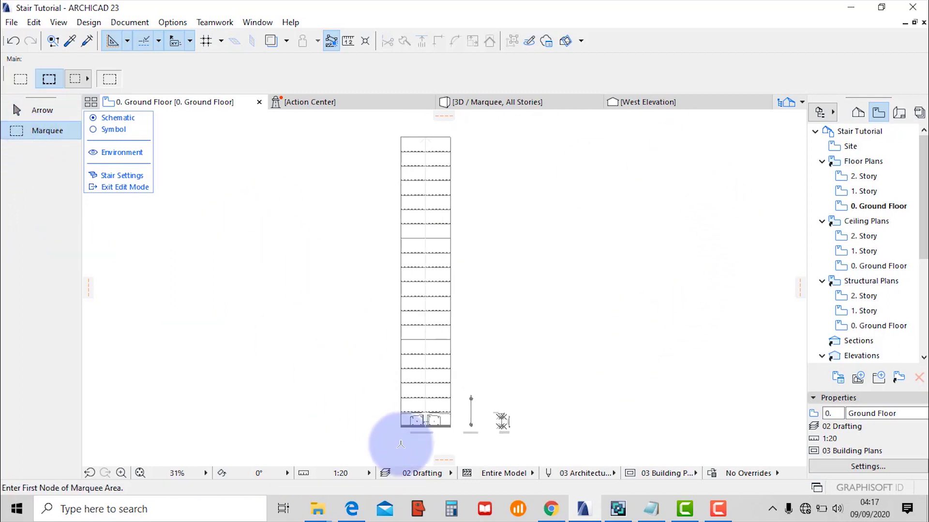
click(40, 111)
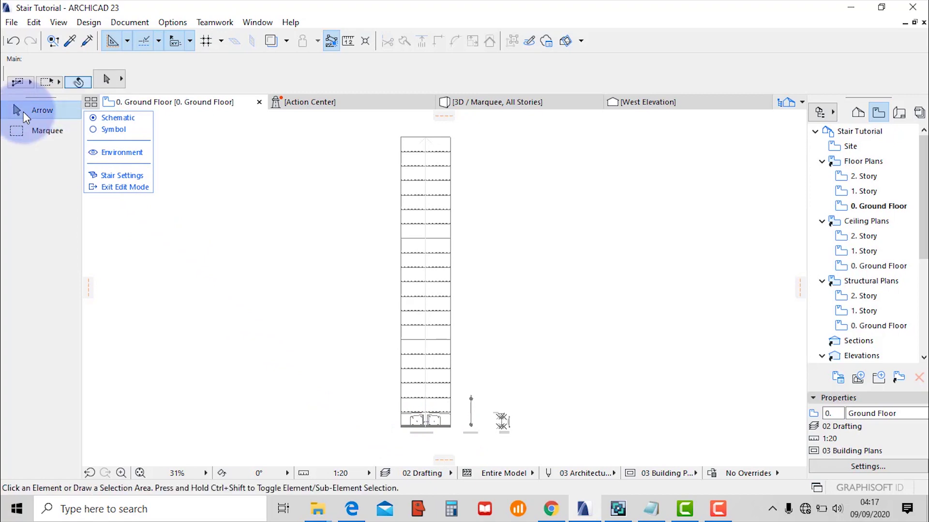
click(124, 188)
Activate the Railing tool with the Frameless Glass Railing favorite as its default settings.
scroll(425, 407, up, 5)
scroll(403, 446, up, 4)
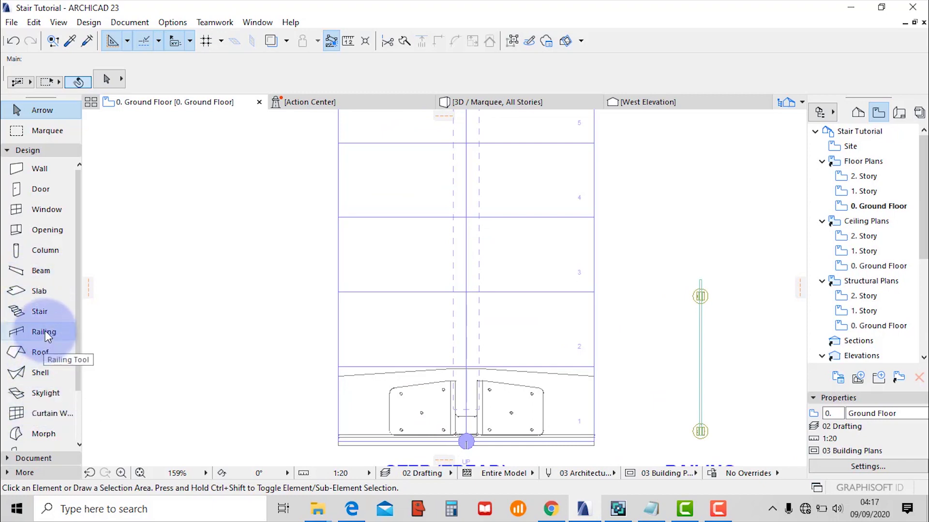
click(70, 331)
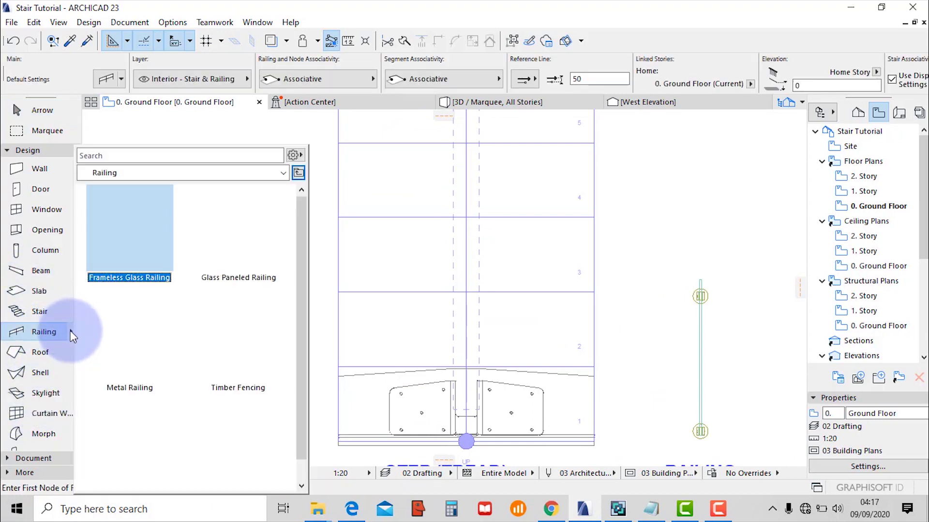
click(126, 230)
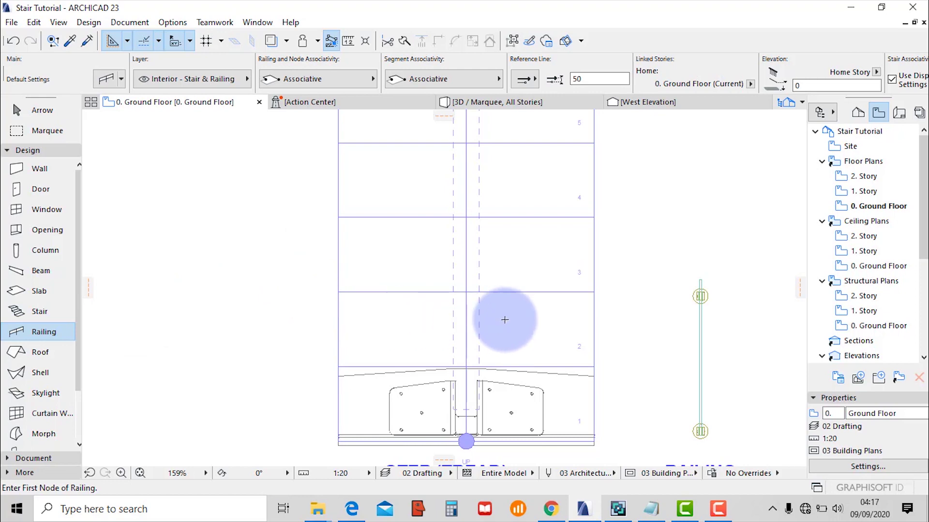
Draw a frameless glass railing on the floor plan along the stair's left edge, from its front corner to its far end.
scroll(505, 319, down, 5)
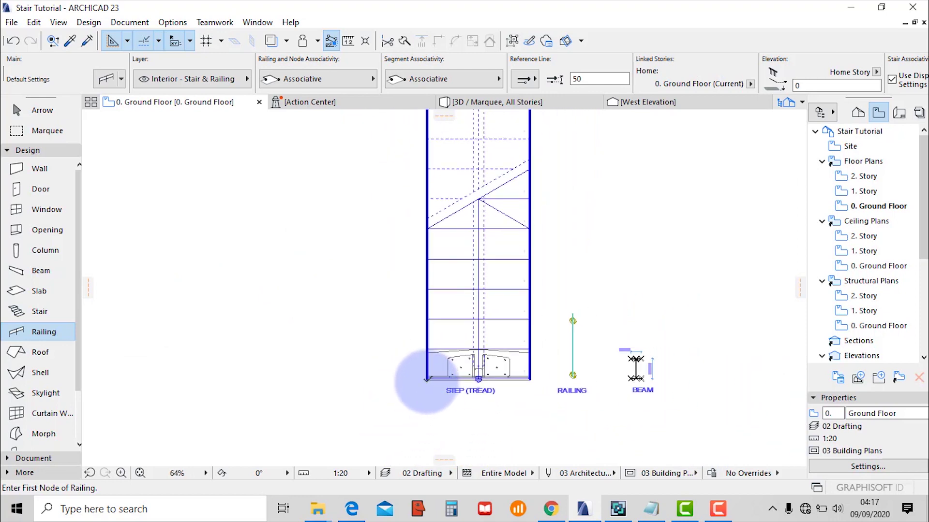
click(427, 379)
scroll(427, 382, down, 6)
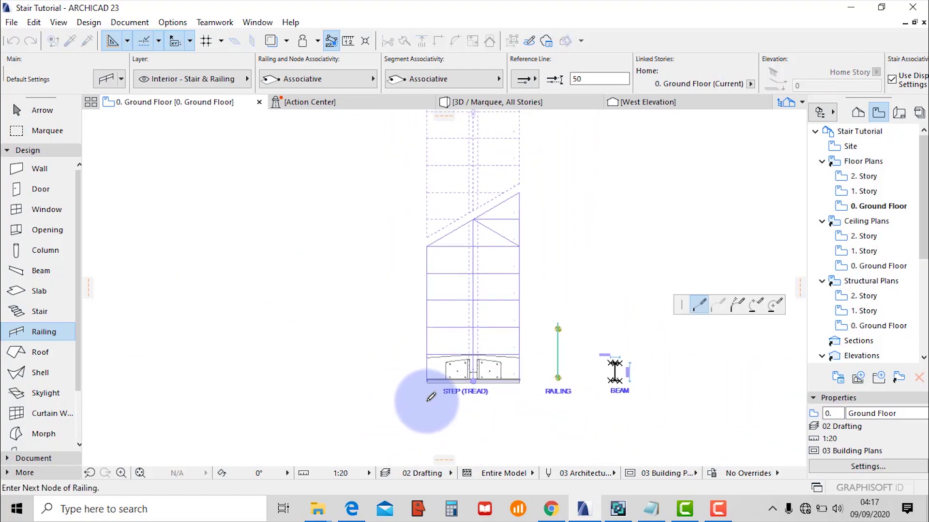
click(427, 227)
right_click(431, 190)
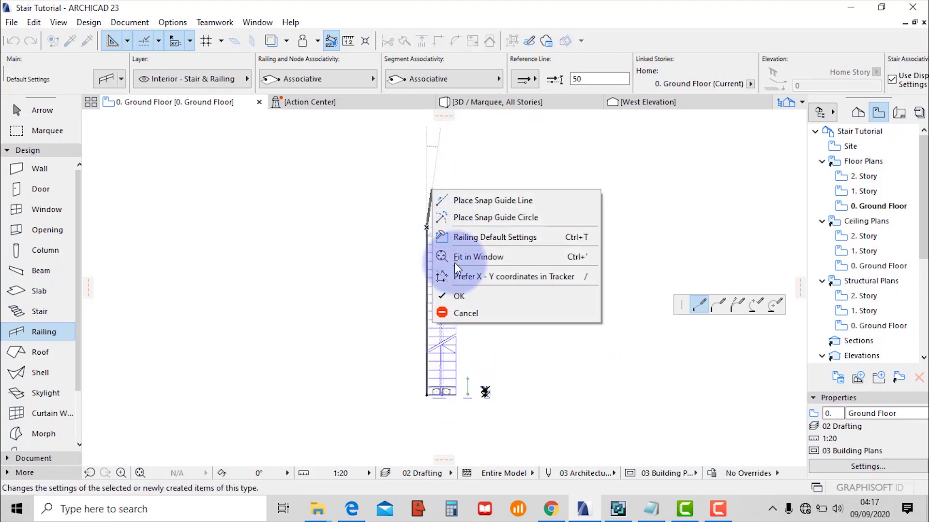
click(457, 293)
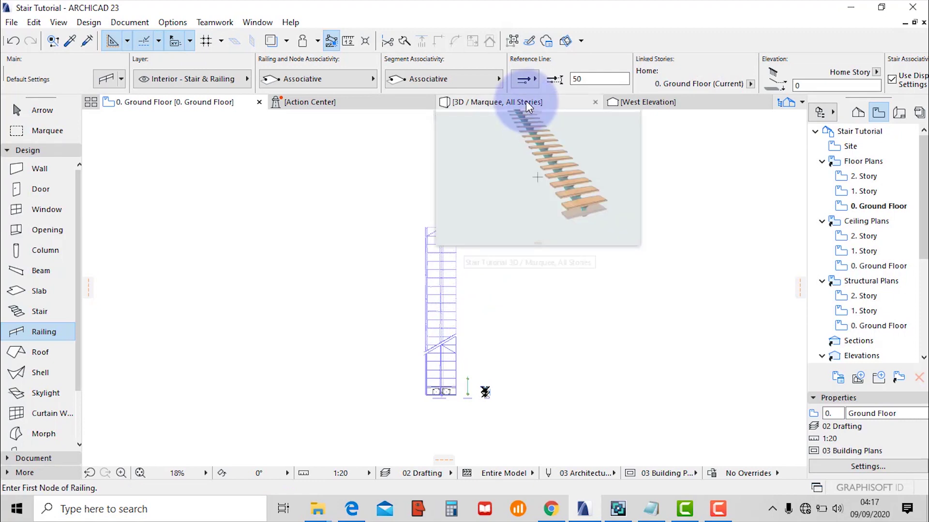
Delete the plan-drawn glass railing from the stair in the 3D view.
click(526, 100)
click(552, 353)
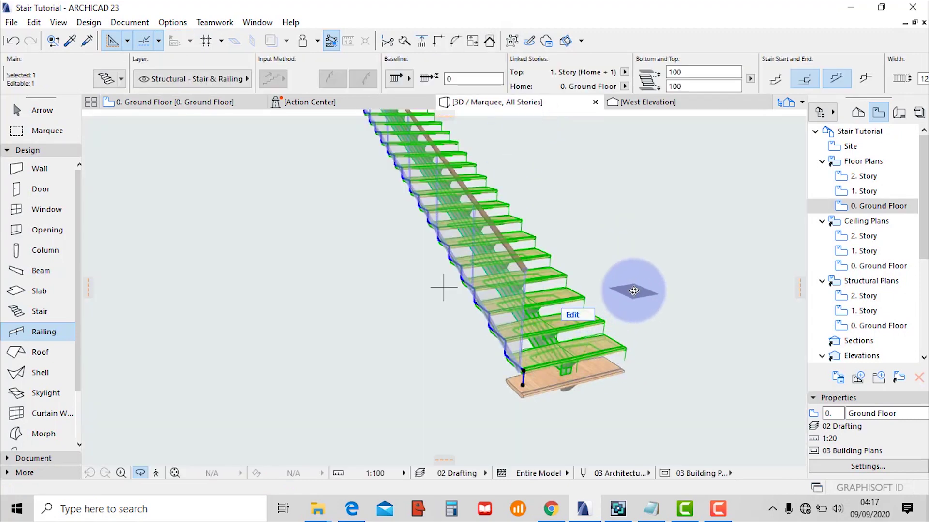
key(Escape)
key(Escape)
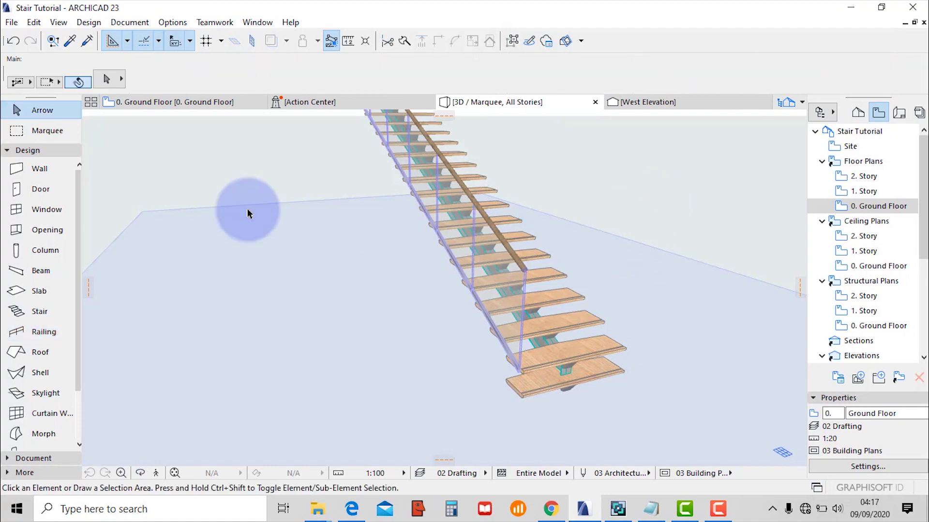
click(490, 267)
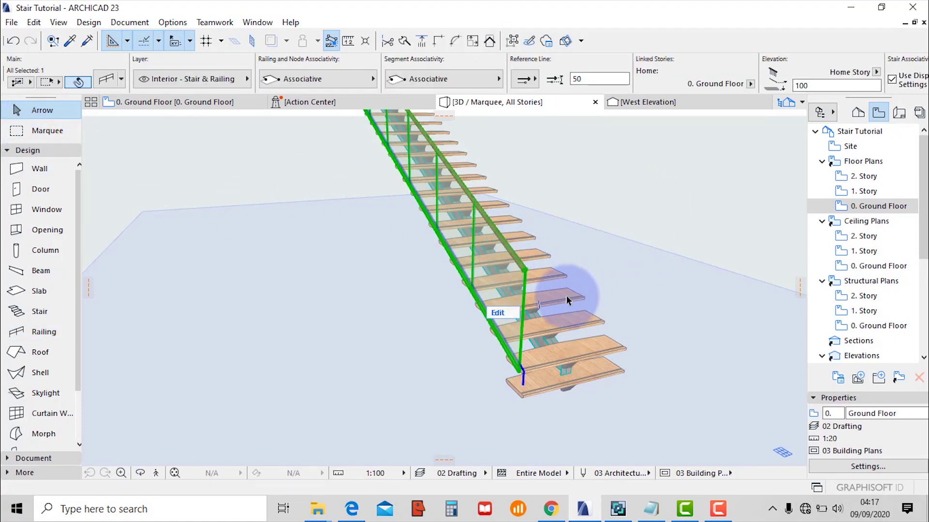
click(620, 275)
key(Delete)
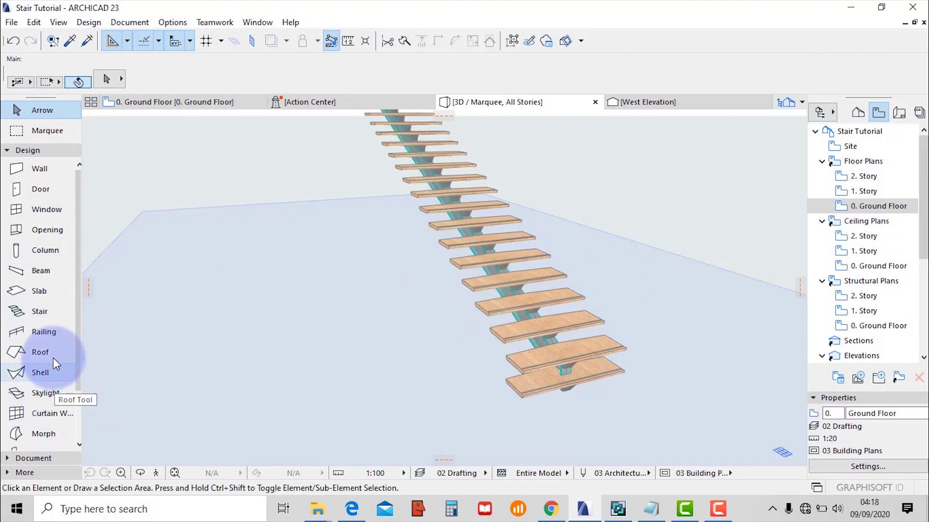
Place a frameless glass railing along the stair's left edge directly in the 3D view, using the stair's suggested railing outline.
click(49, 334)
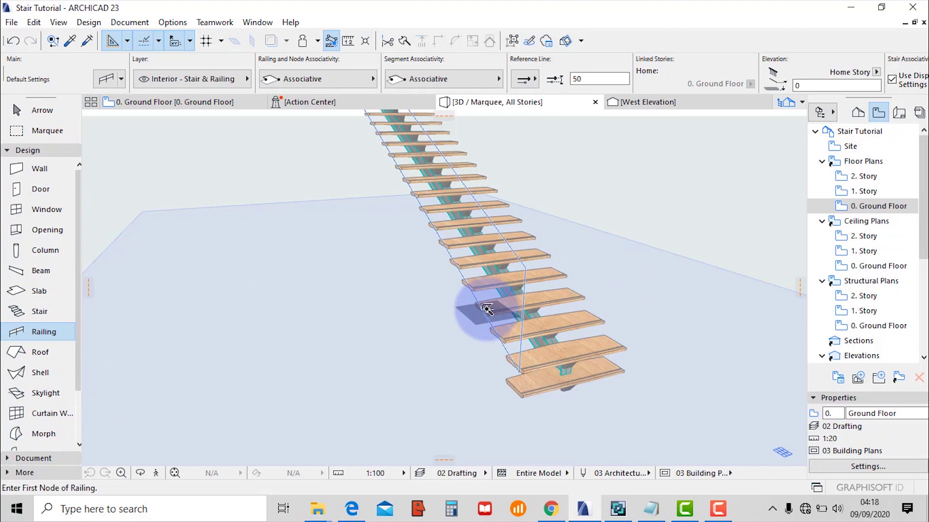
click(487, 308)
shift+middle_drag(711, 322, 446, 356)
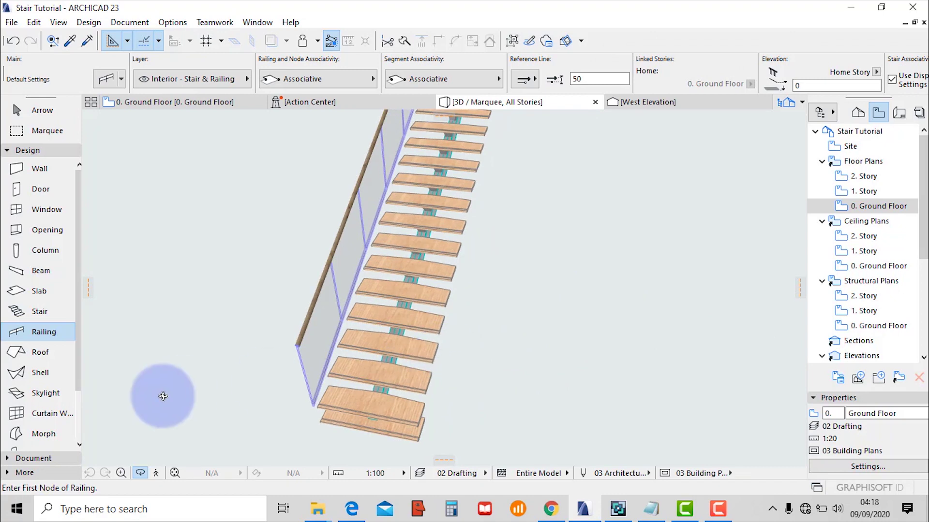
shift+middle_drag(257, 404, 332, 363)
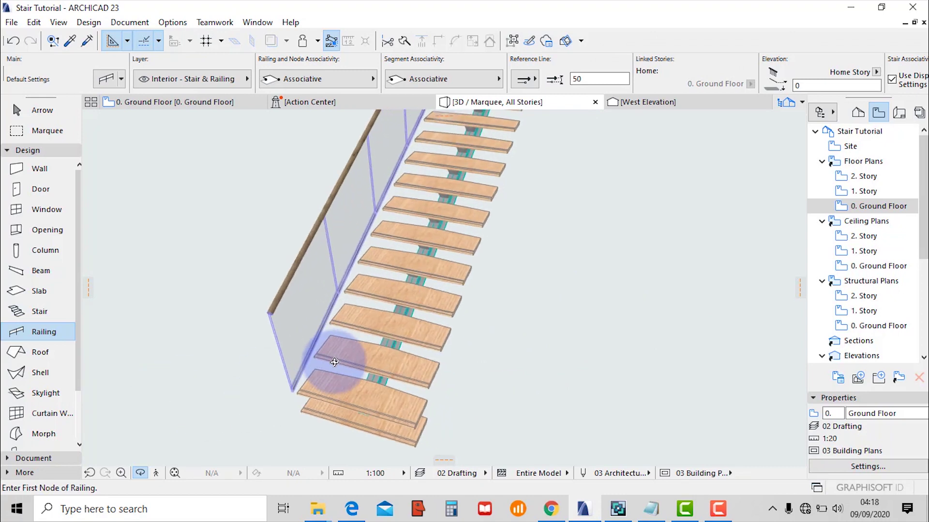
scroll(227, 349, up, 5)
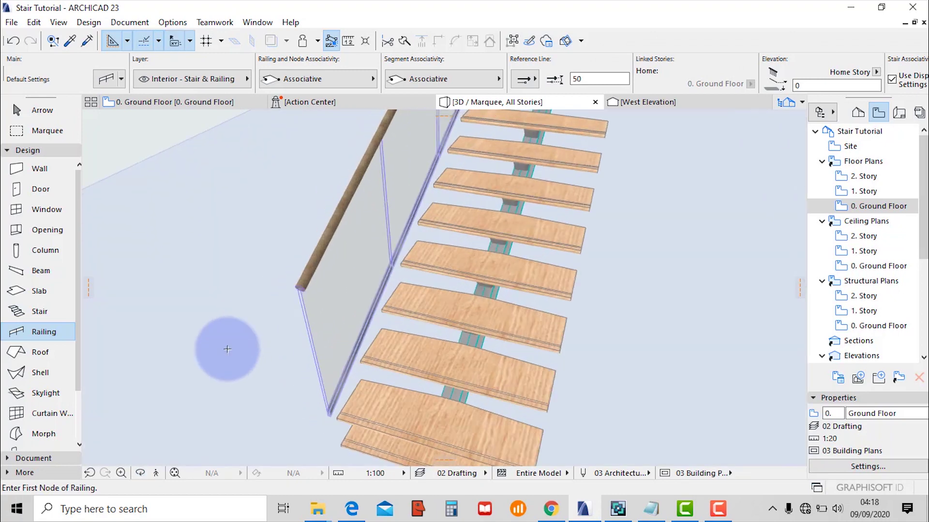
scroll(227, 349, up, 2)
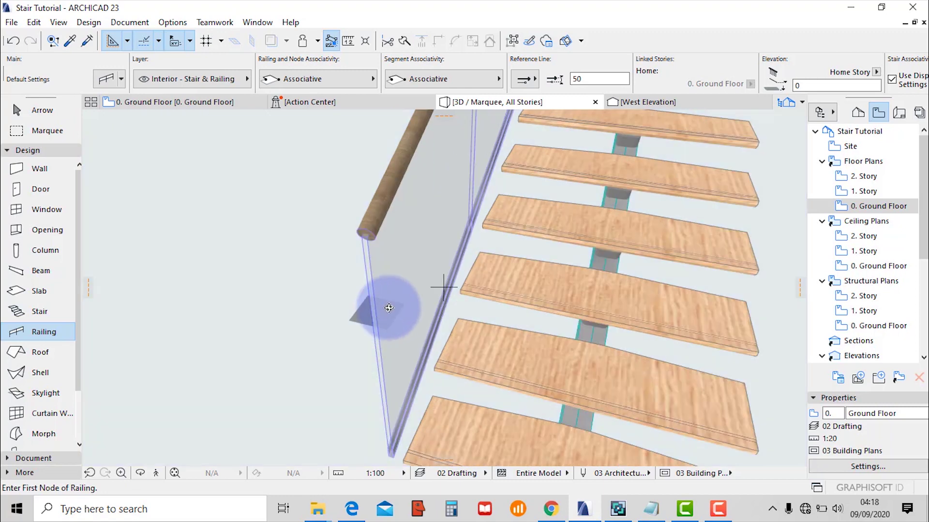
shift+middle_drag(389, 308, 429, 284)
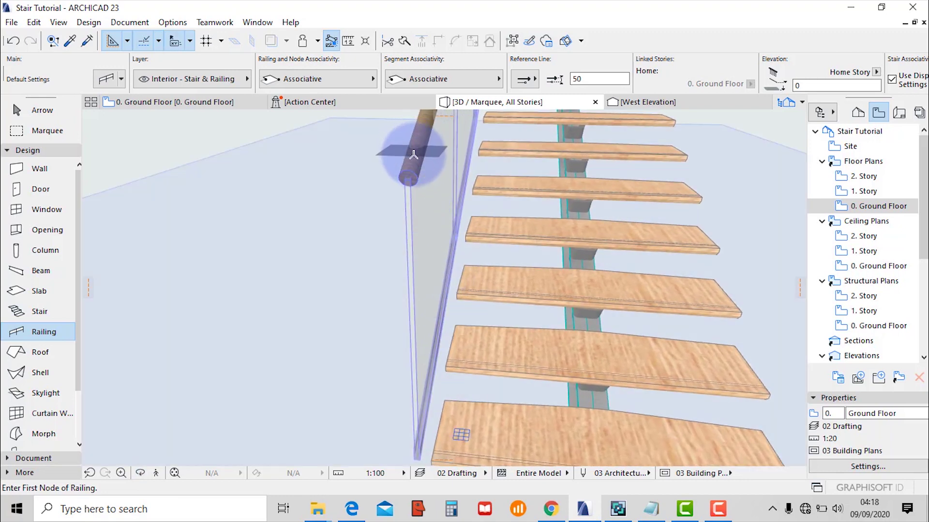
Put the new glass railing into edit mode and select its toprail.
key(Escape)
click(414, 154)
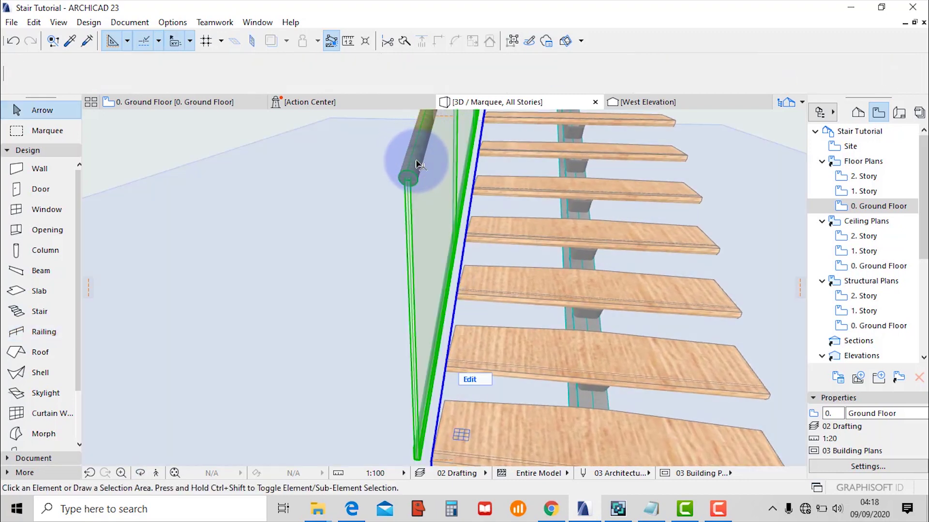
click(478, 382)
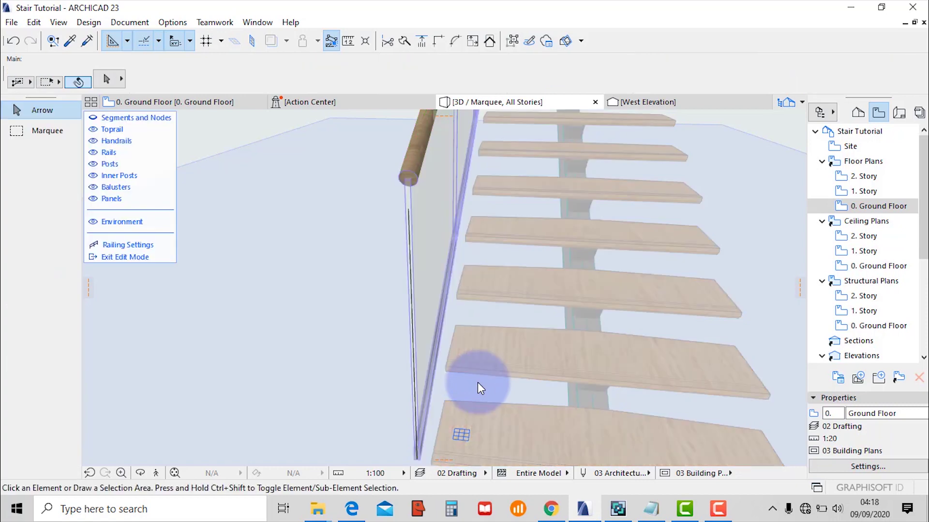
click(414, 150)
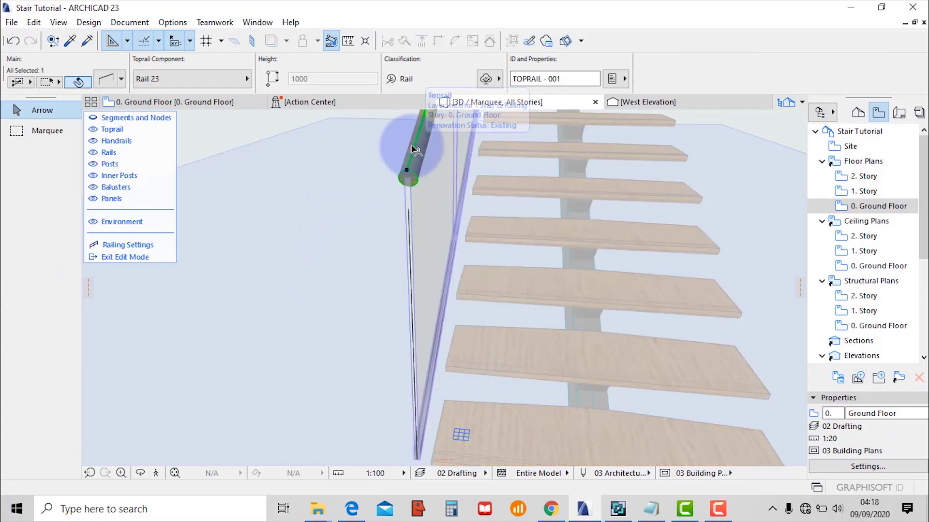
Give the toprail a solid rectangular profile with a height of 20 and a width of 15.
click(107, 80)
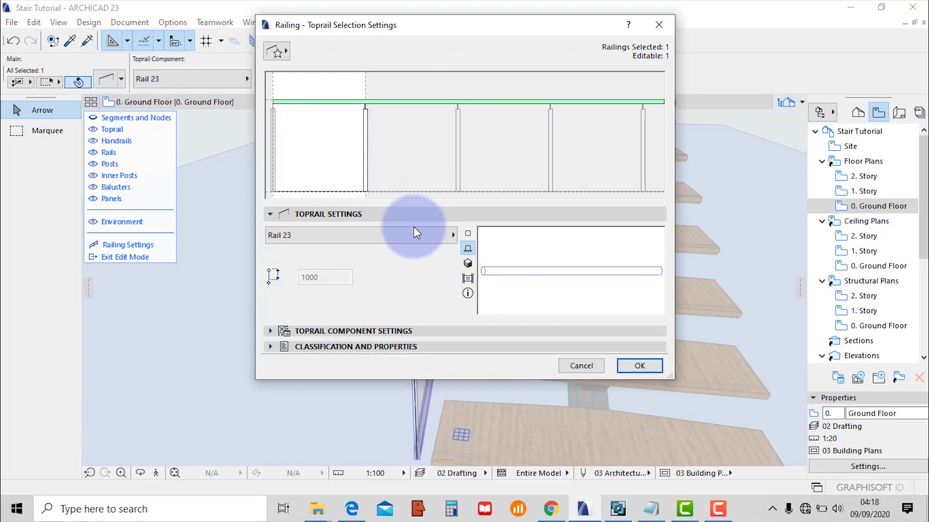
click(410, 236)
click(496, 312)
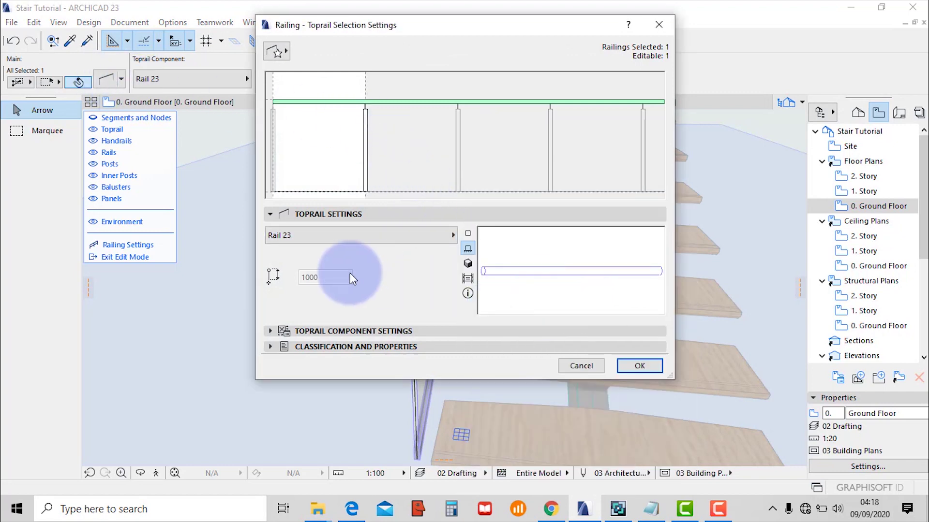
click(273, 330)
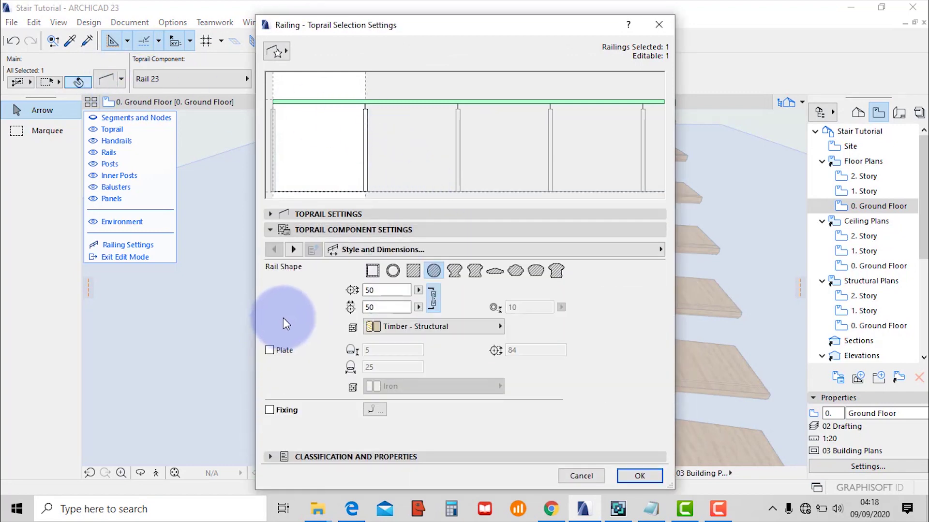
click(413, 270)
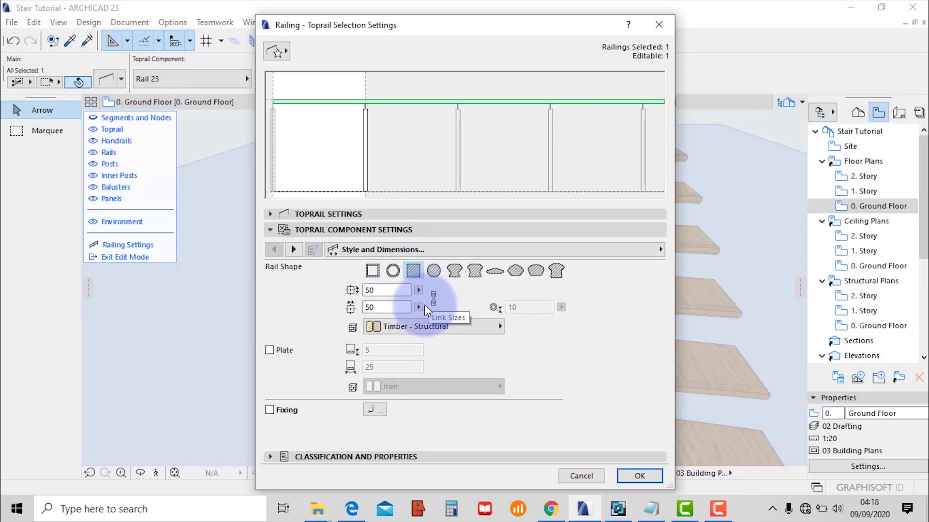
drag(396, 291, 358, 293)
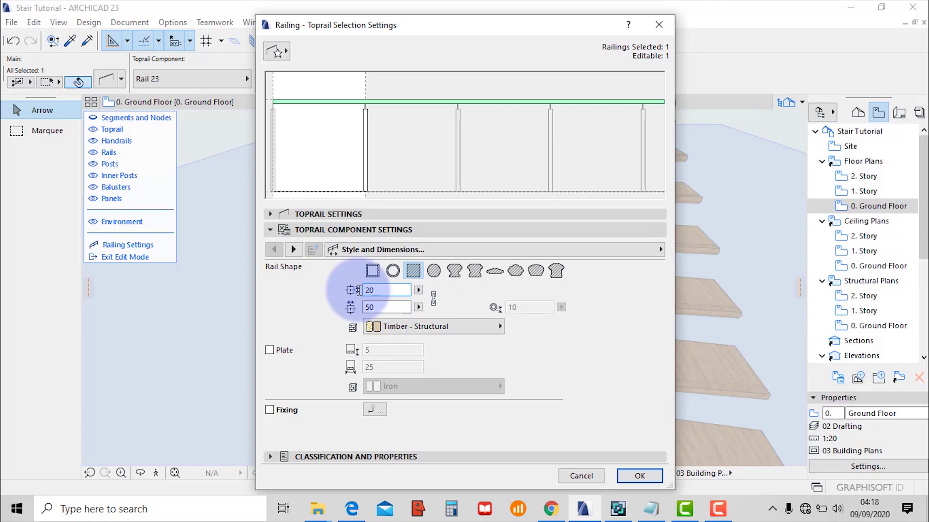
click(369, 307)
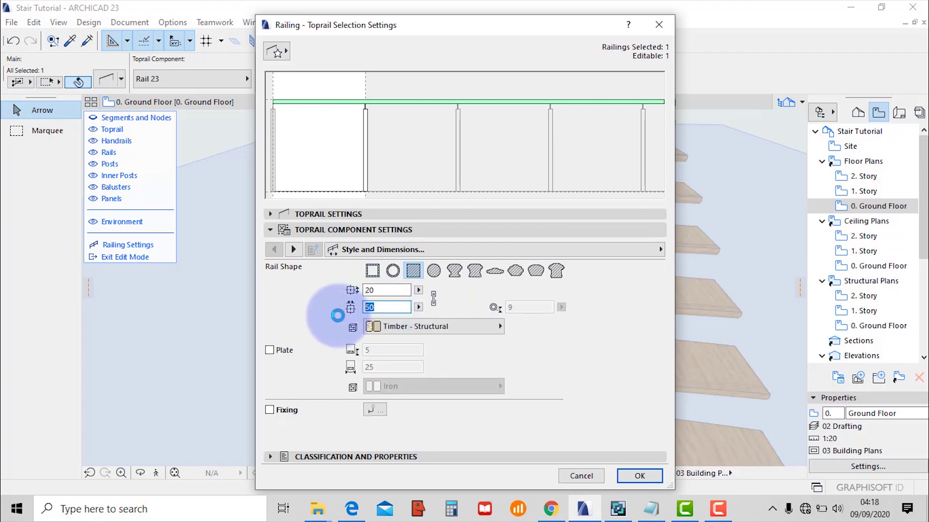
text(15)
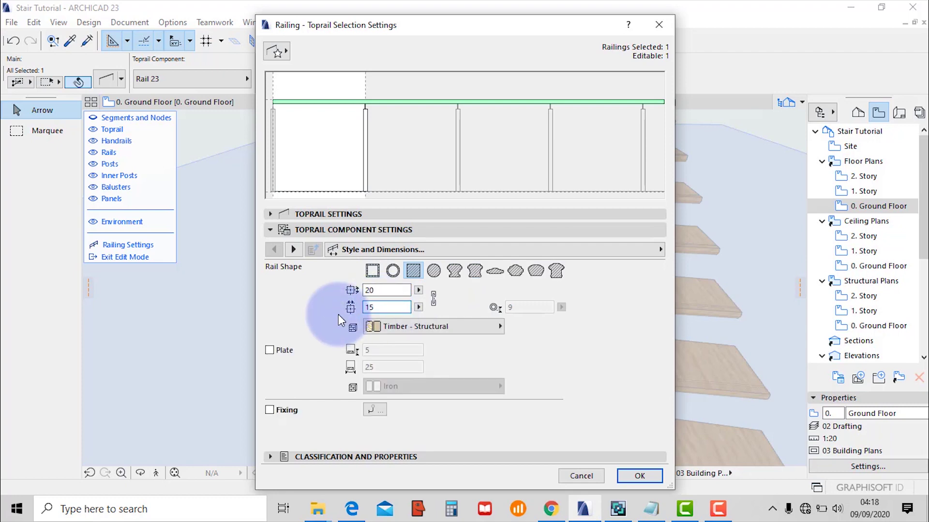
Set the toprail's building material to Steel - Stainless and apply the toprail settings.
click(459, 326)
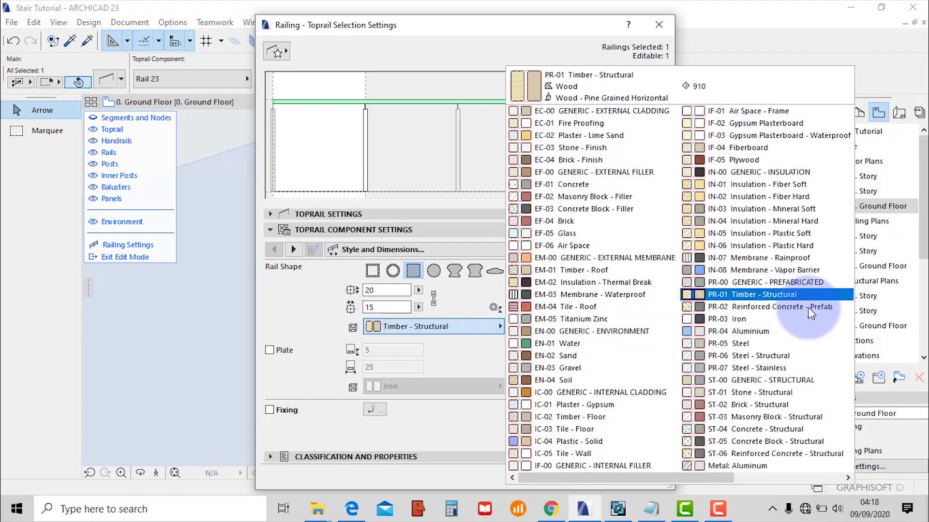
click(799, 365)
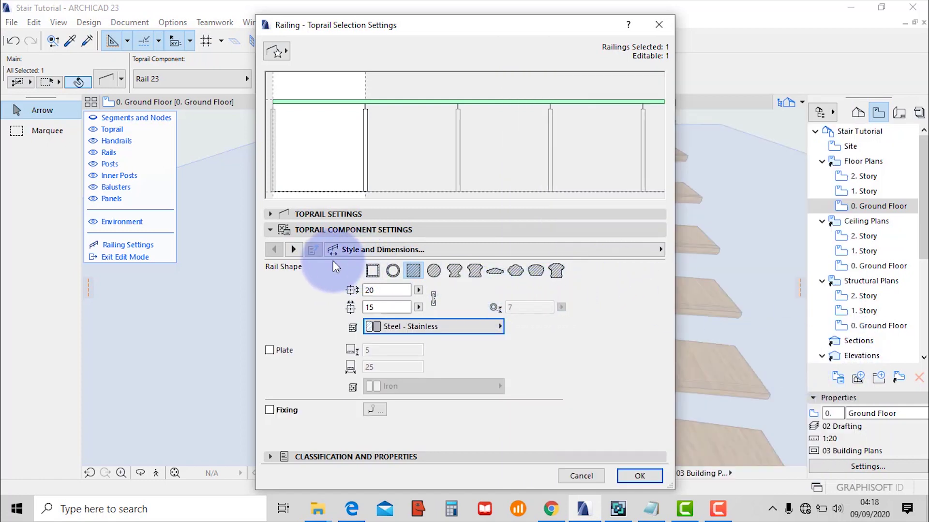
click(638, 476)
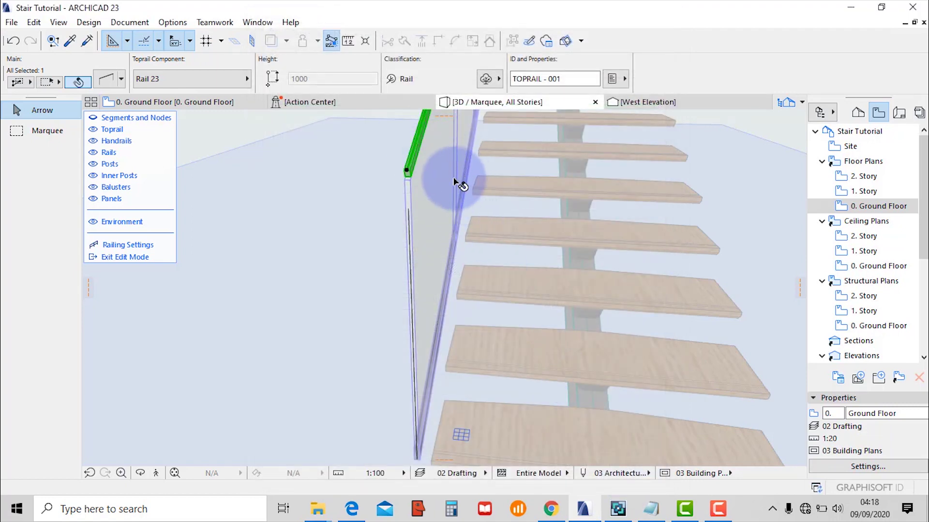
Change the toprail's end on the sloped railing to a vertical cut in the railing settings.
scroll(397, 151, up, 2)
scroll(398, 151, up, 3)
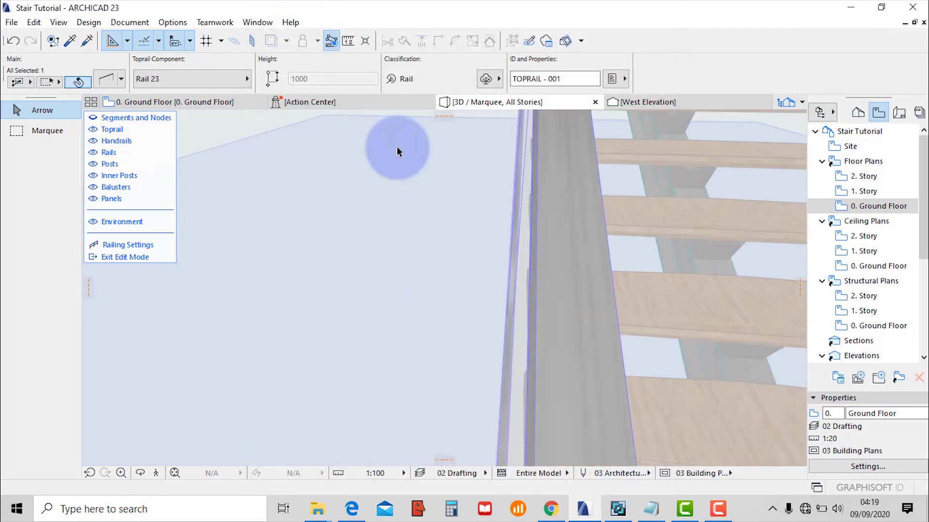
scroll(396, 147, down, 3)
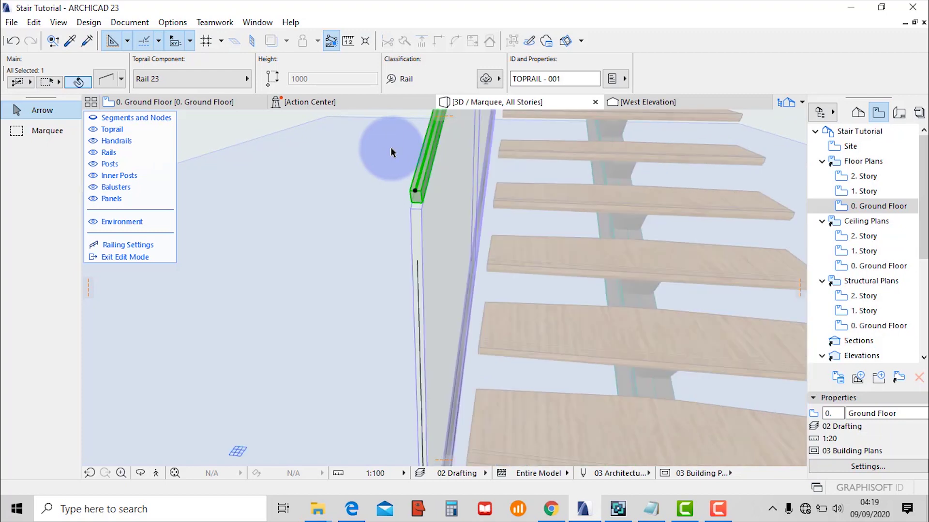
click(120, 243)
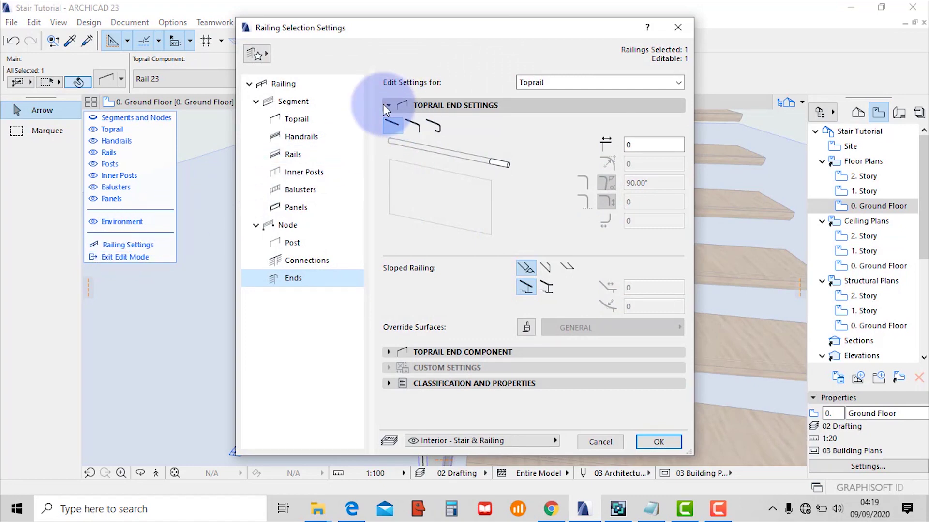
click(296, 279)
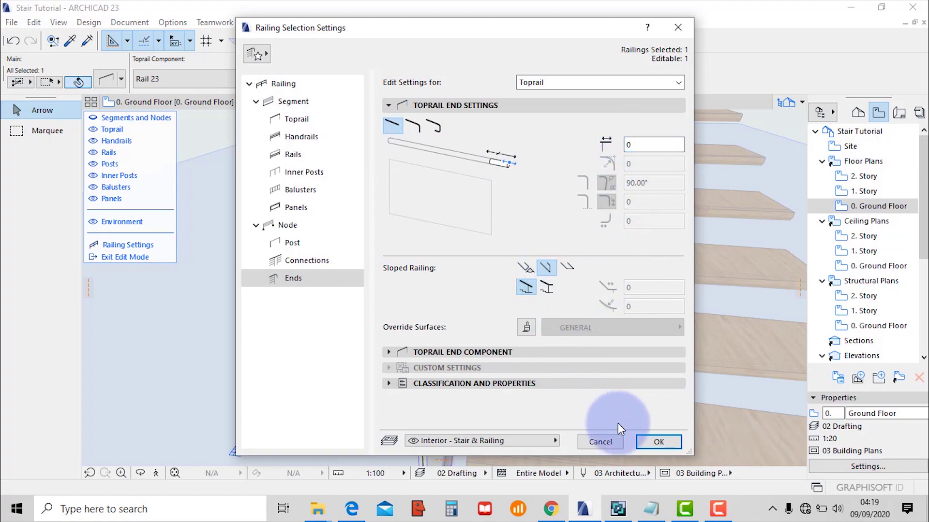
click(645, 440)
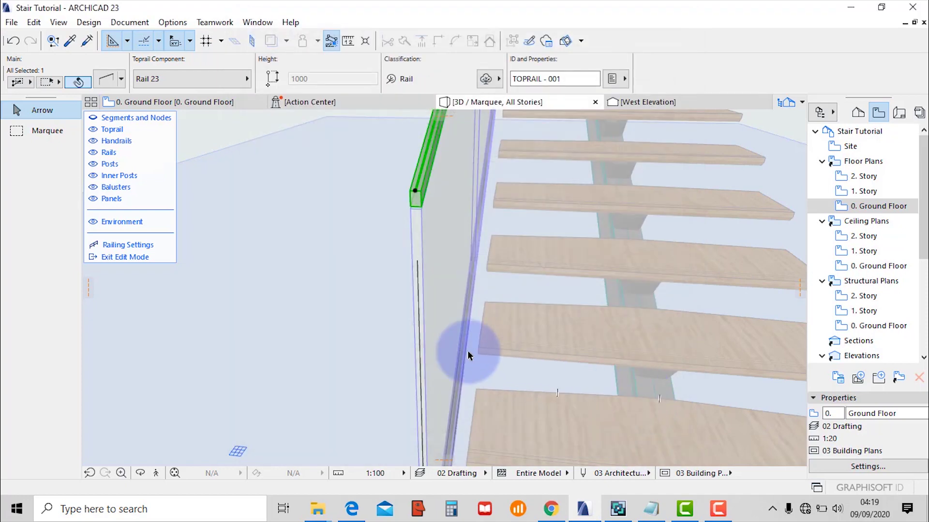
Exit the railing's edit mode and deselect the railing.
shift+middle_drag(372, 322, 377, 273)
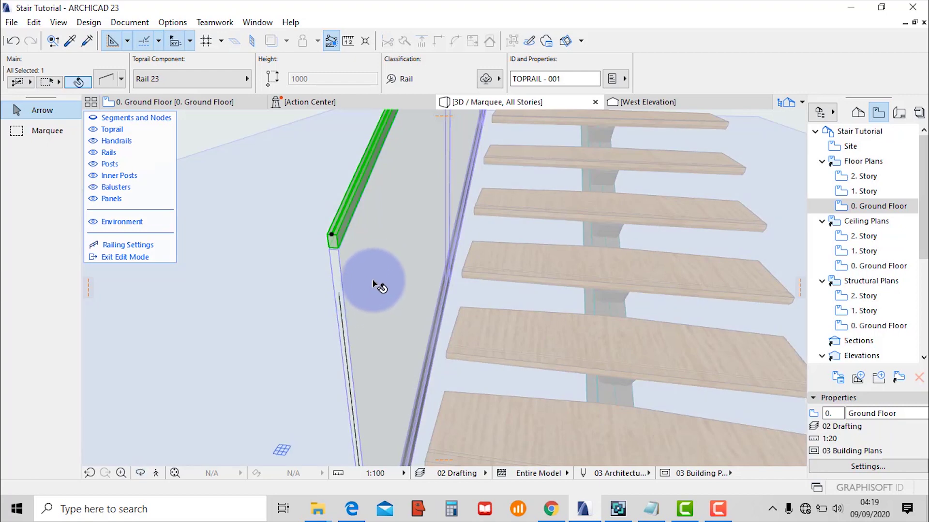
click(117, 258)
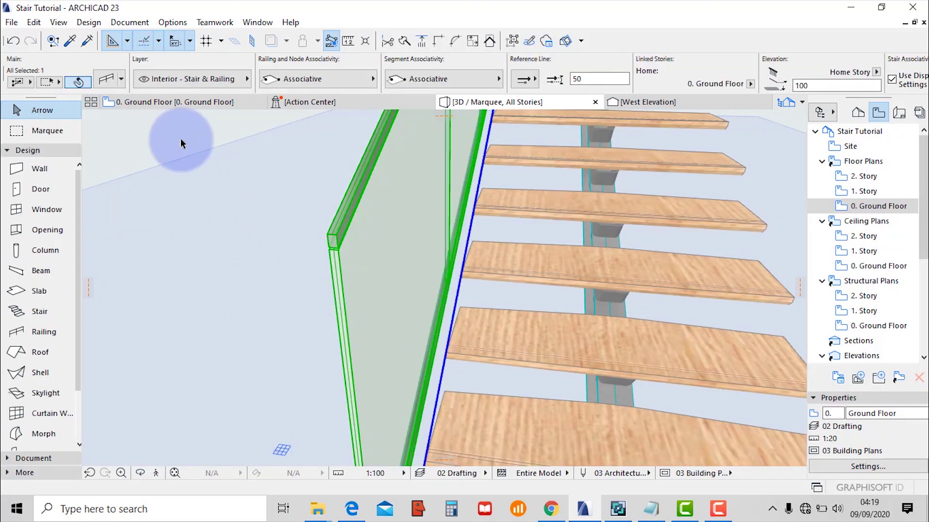
click(167, 130)
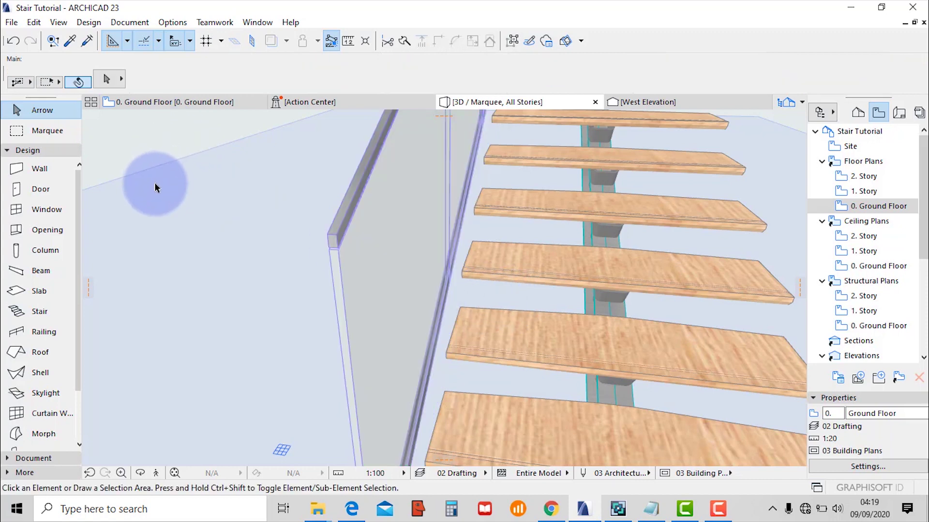
Put the glass railing back into edit mode and select all of its glass panels.
shift+middle_drag(532, 289, 668, 237)
shift+middle_drag(396, 356, 368, 348)
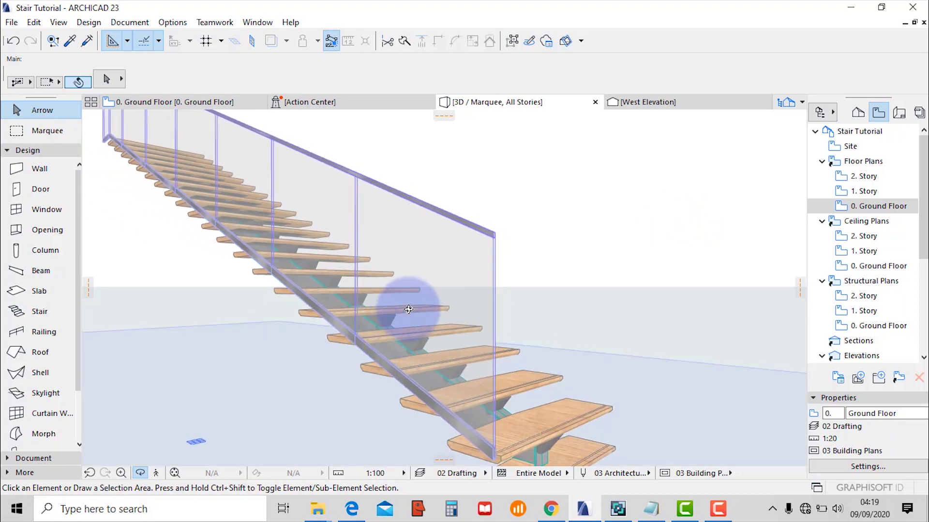
click(425, 263)
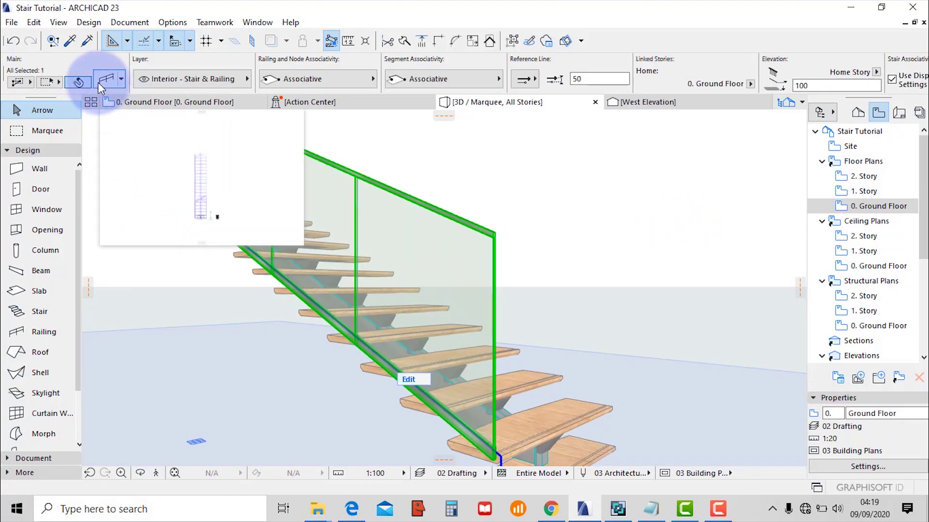
click(100, 81)
key(Escape)
double_click(415, 379)
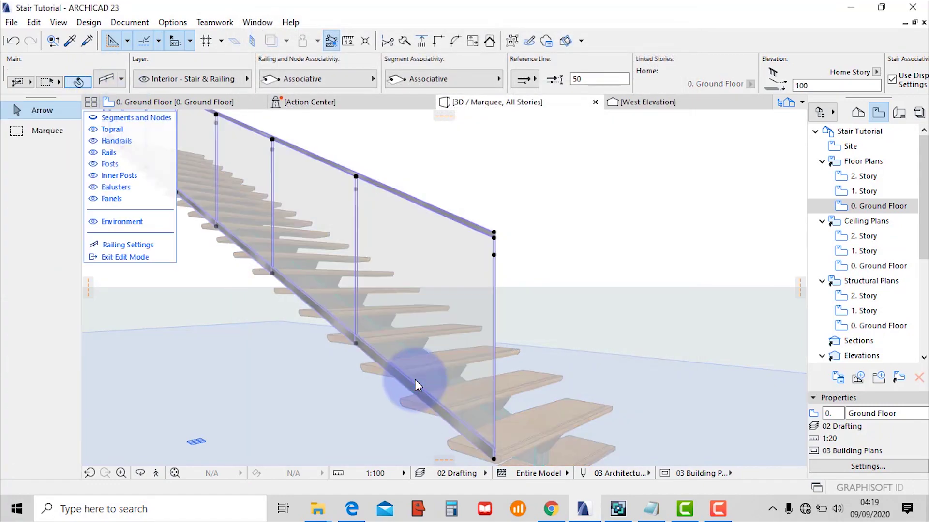
click(453, 252)
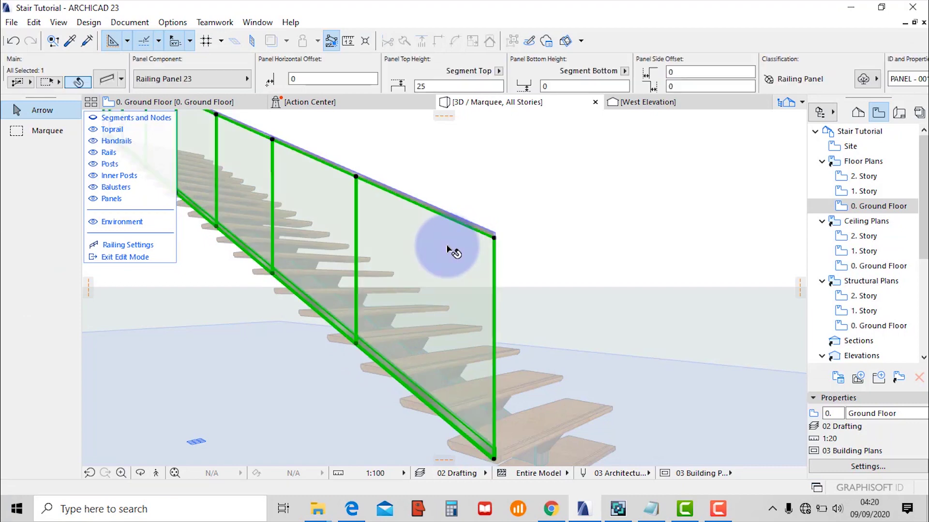
Remove the fixing from the glass panels and set their thickness to 10, keeping Railing Panel 23 as the component.
click(106, 80)
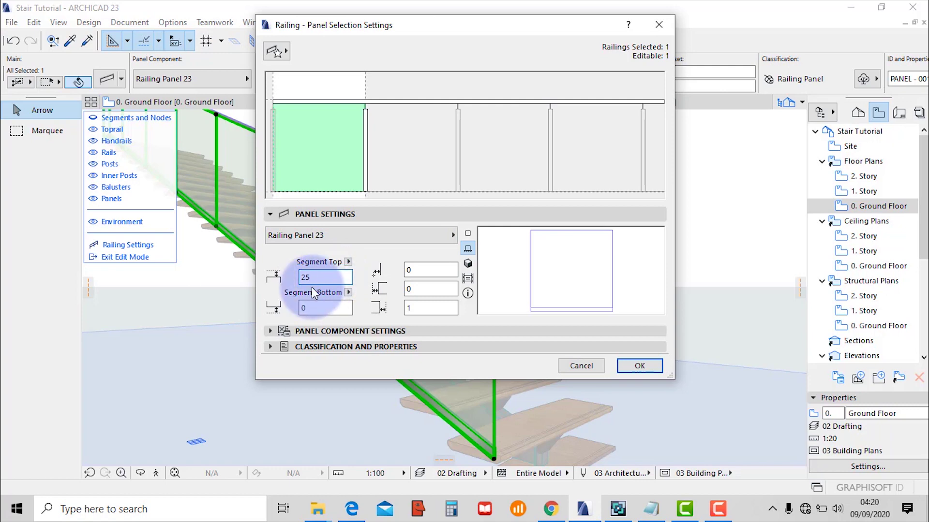
click(383, 237)
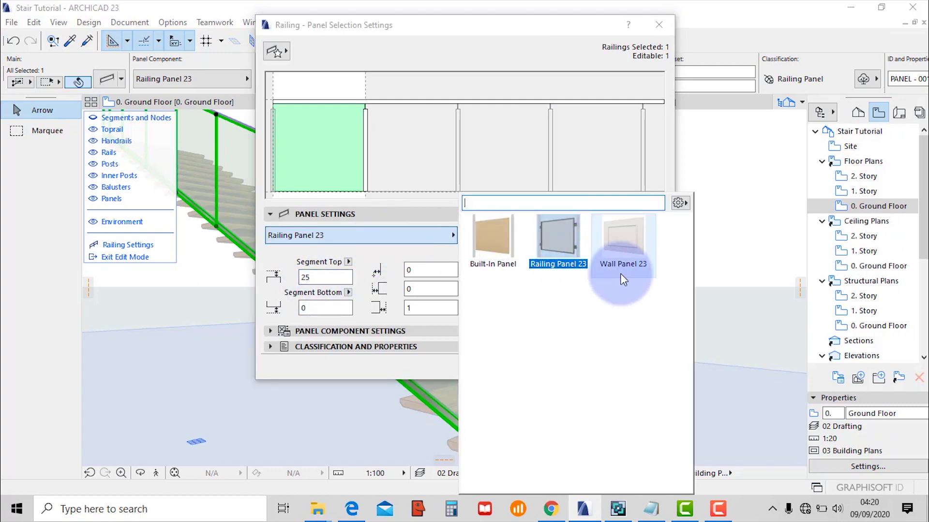
click(565, 233)
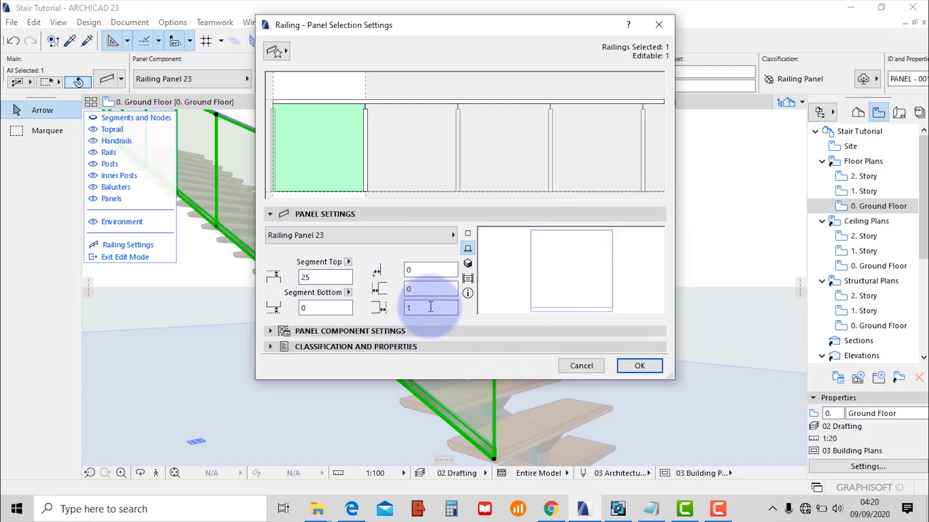
click(275, 330)
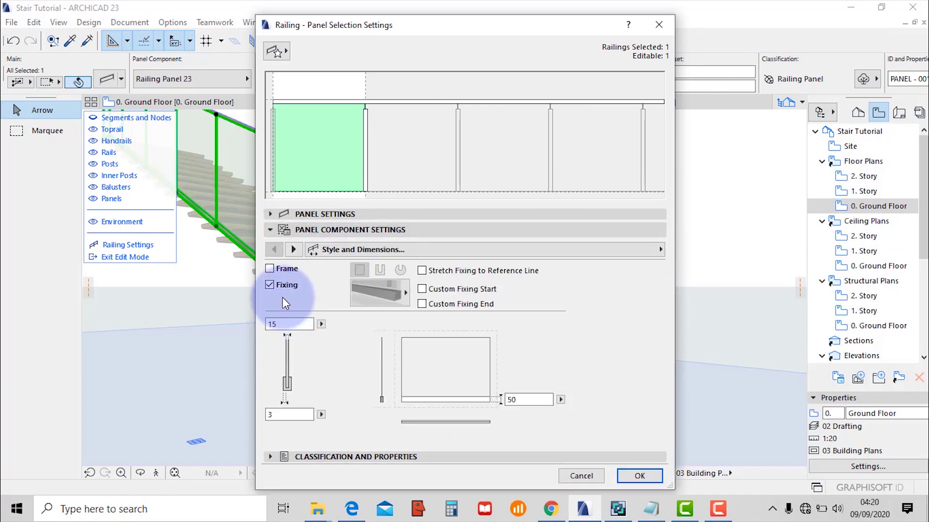
click(270, 285)
click(293, 323)
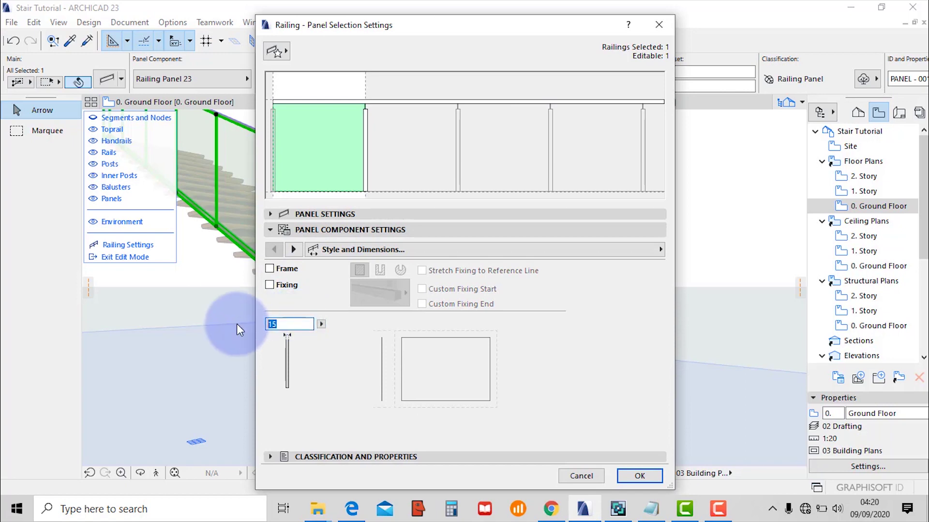
text(10)
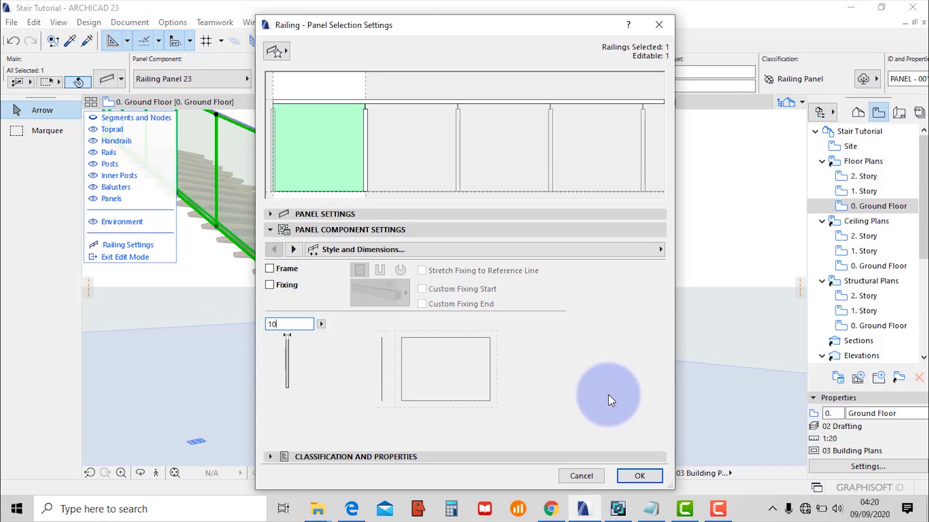
click(638, 476)
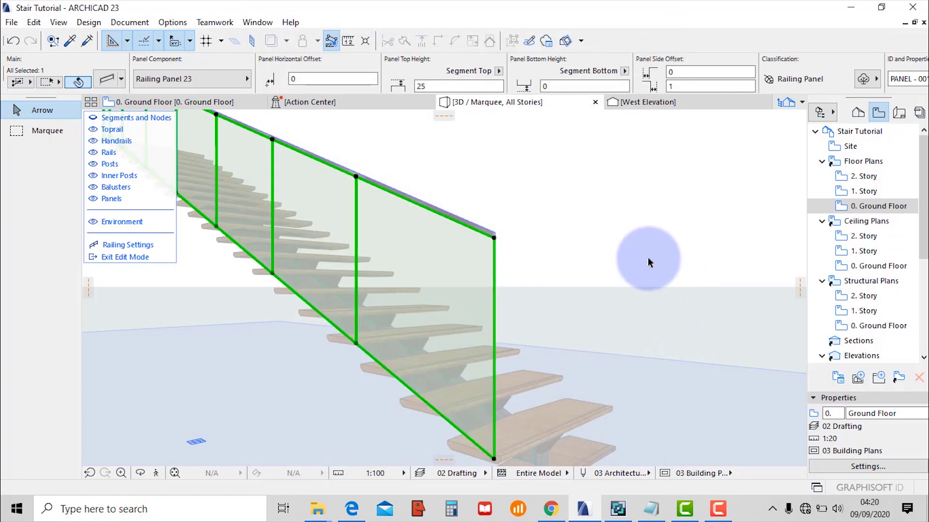
Check the glass panels along the stair edge, then leave railing editing with nothing selected.
click(572, 251)
shift+middle_drag(580, 252, 489, 305)
scroll(838, 315, down, 3)
shift+middle_drag(641, 286, 649, 289)
shift+middle_drag(332, 357, 442, 289)
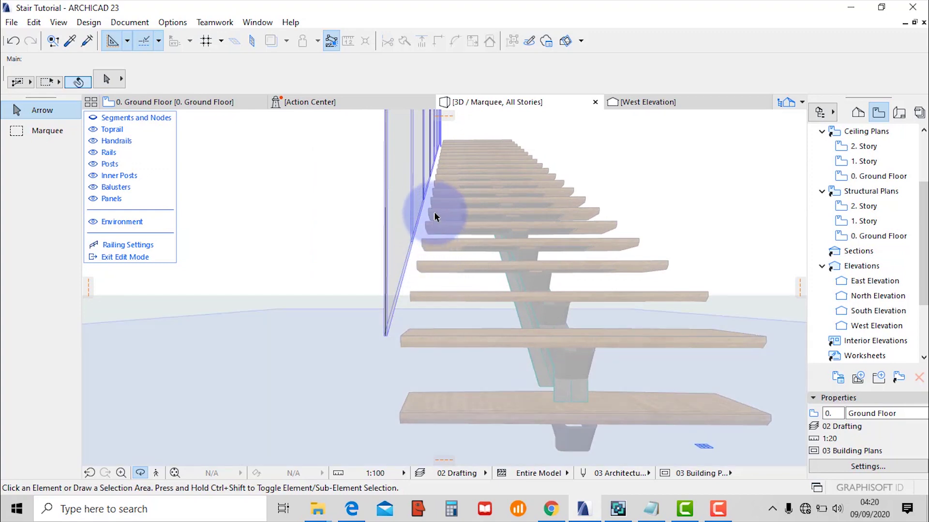
click(406, 169)
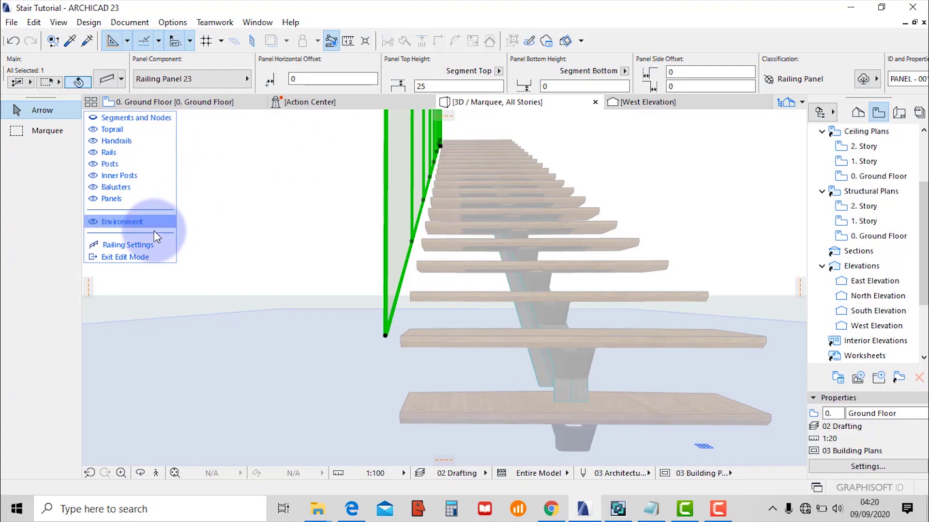
click(130, 255)
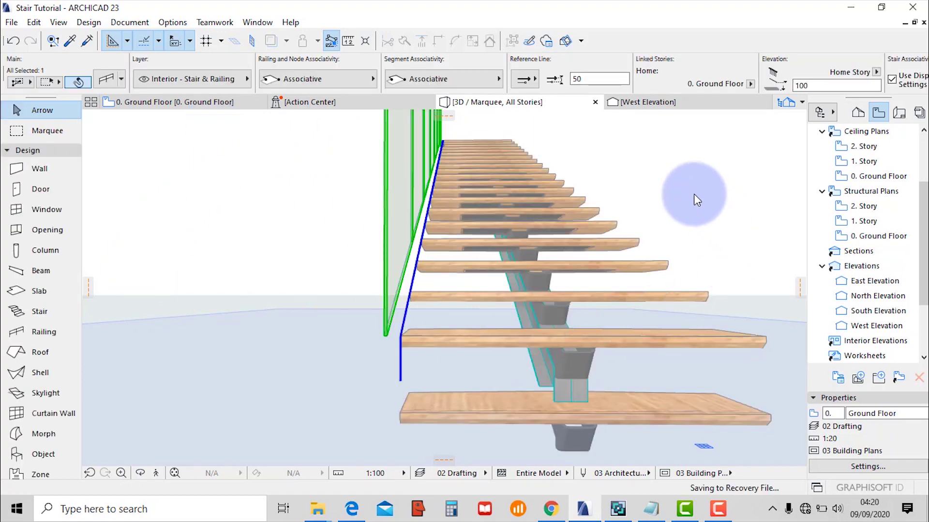
click(694, 192)
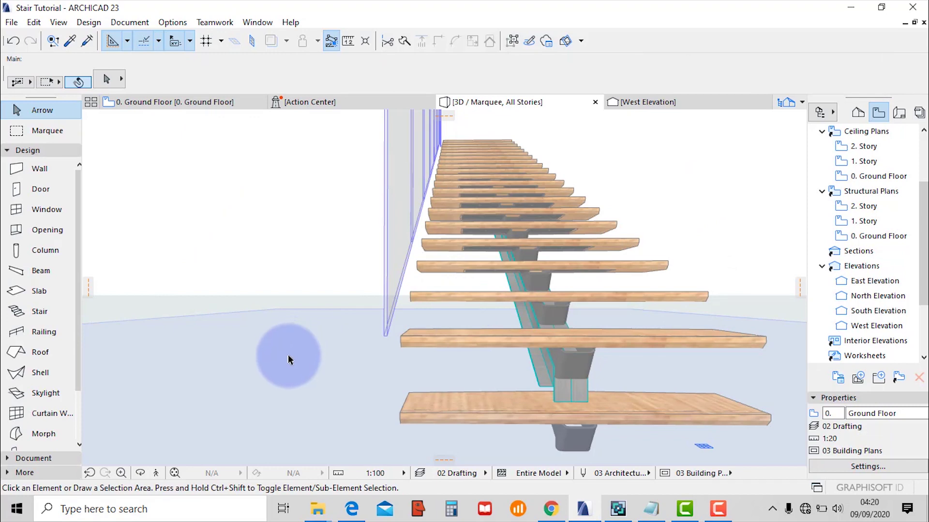
Return from the 3D view to the 0. Ground Floor plan.
scroll(290, 356, down, 4)
shift+middle_drag(442, 291, 295, 205)
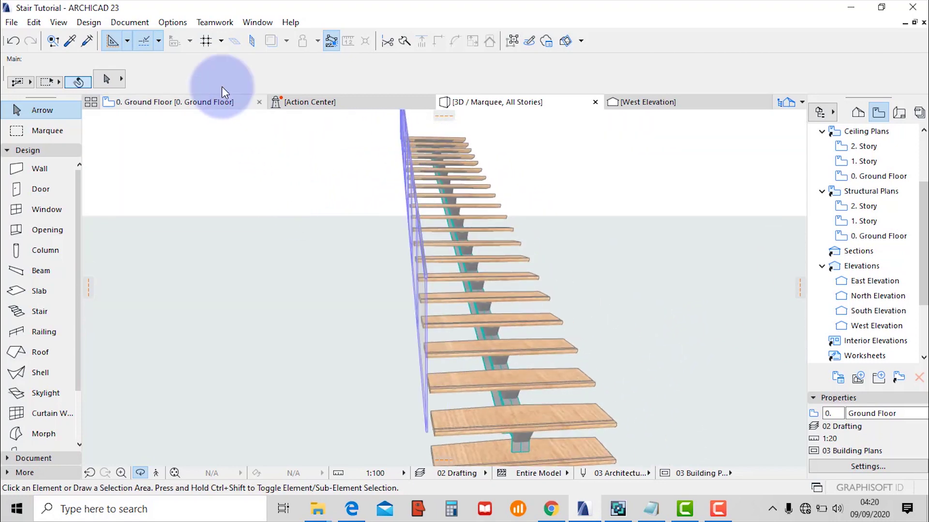
click(192, 103)
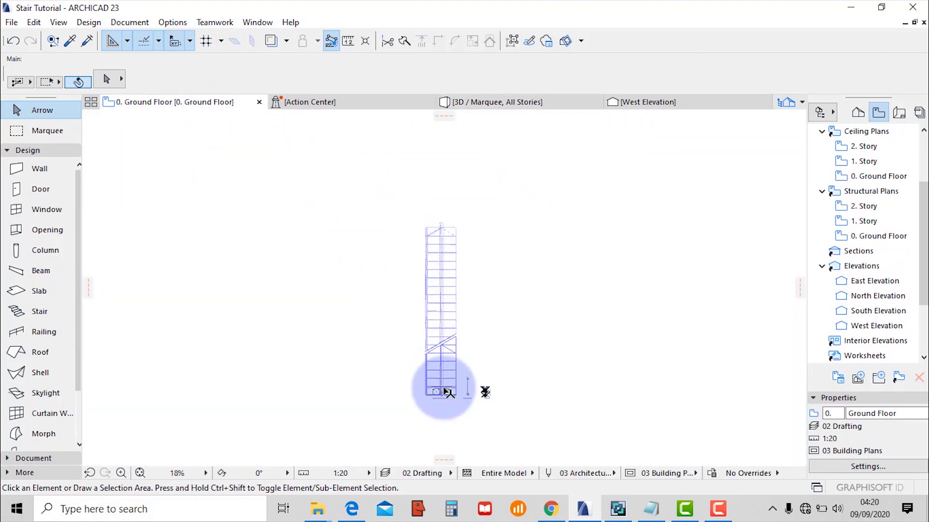
Save the lower railing clamp as a railing post in MSBIM StairCase & Railings, overwriting MSBIM Glass clamp railing system.
scroll(459, 411, up, 5)
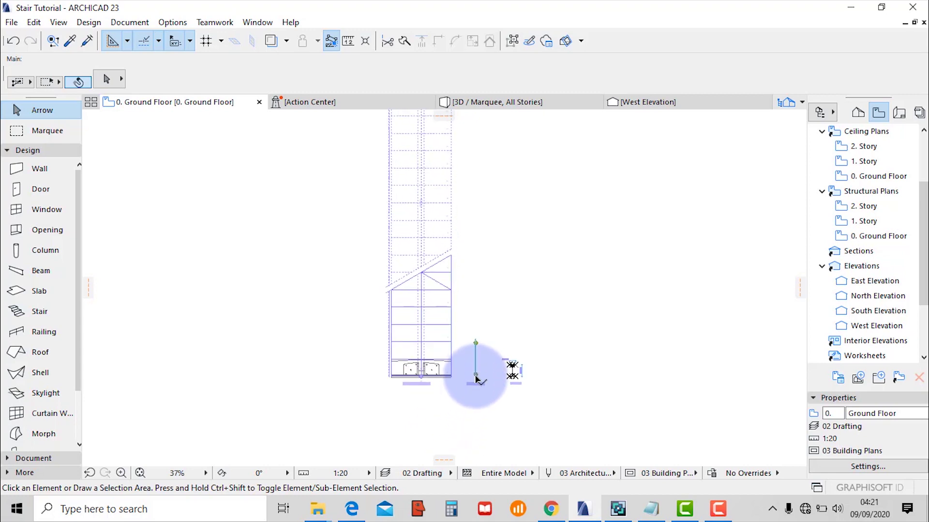
scroll(475, 391, up, 9)
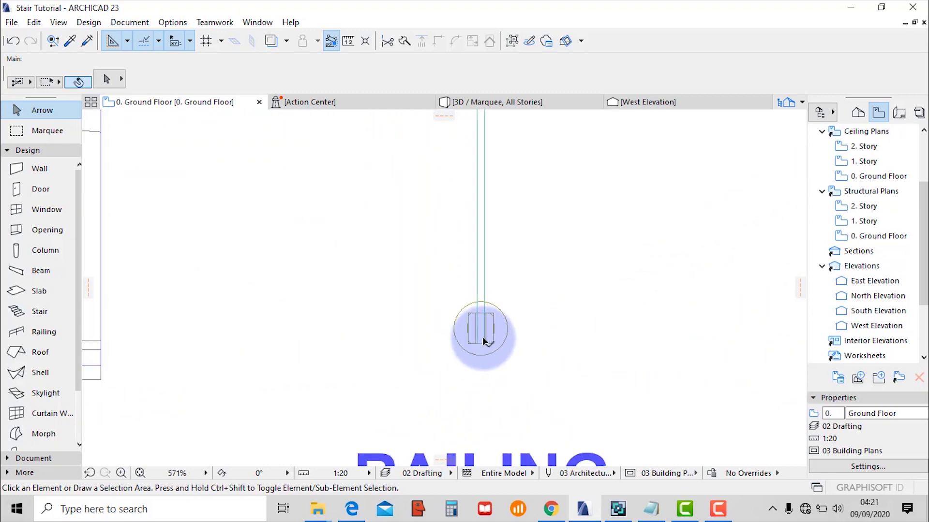
click(493, 322)
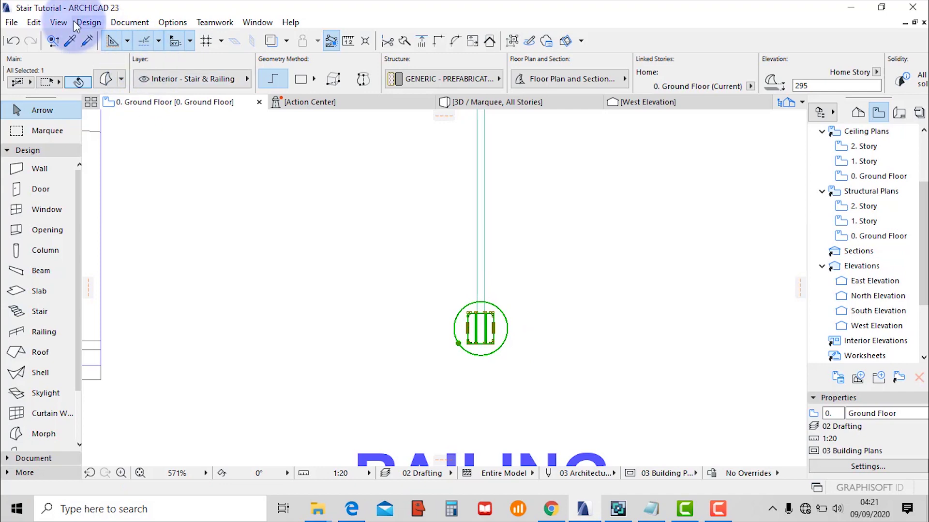
click(10, 23)
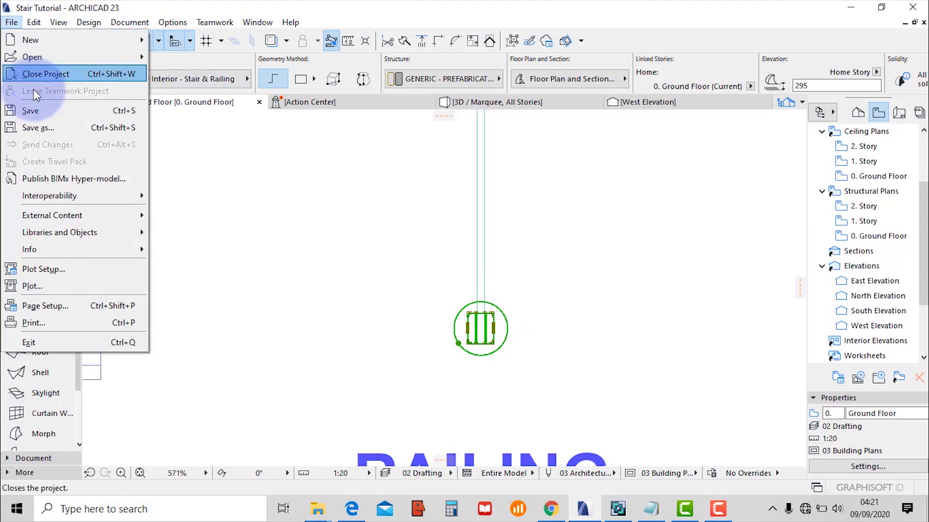
mouse_move(77, 237)
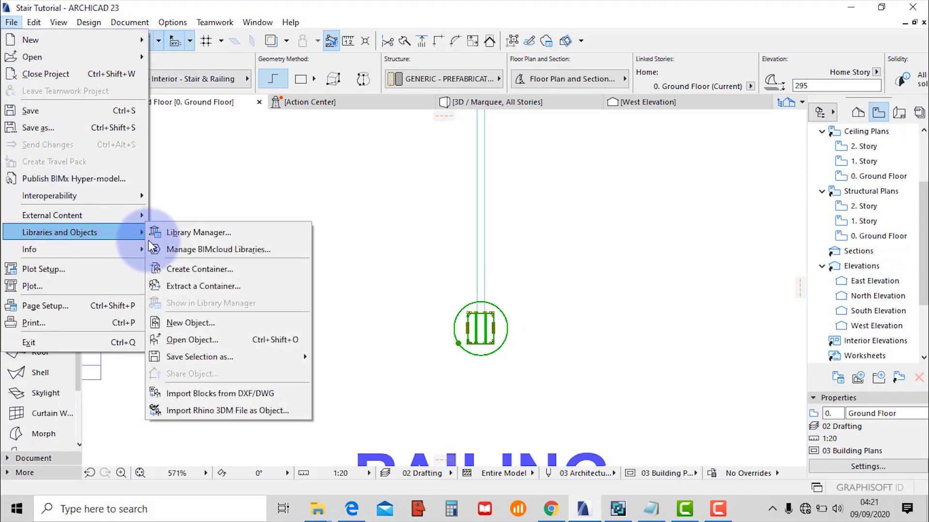
mouse_move(193, 356)
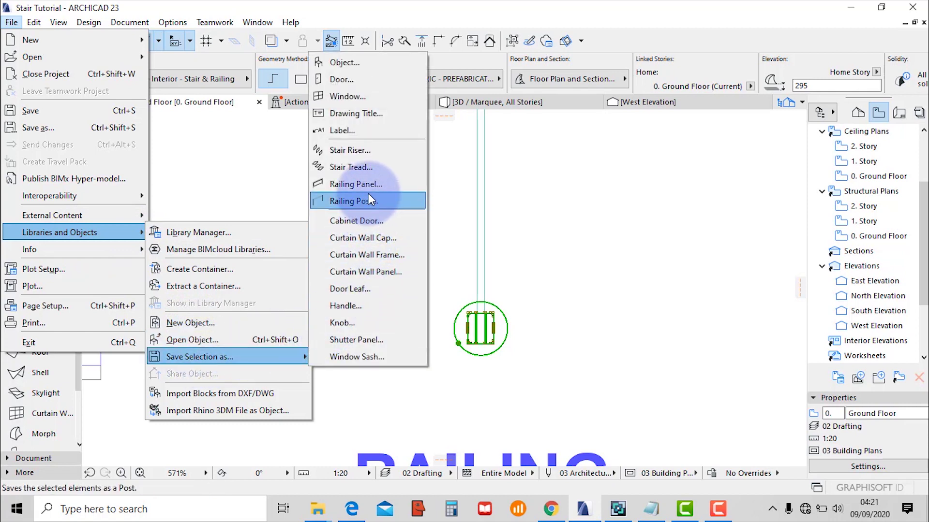
click(357, 201)
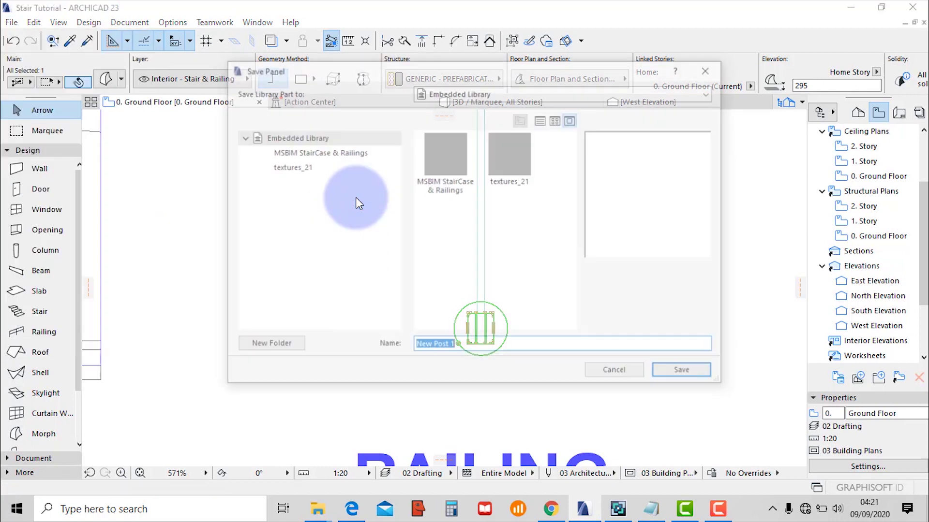
click(314, 153)
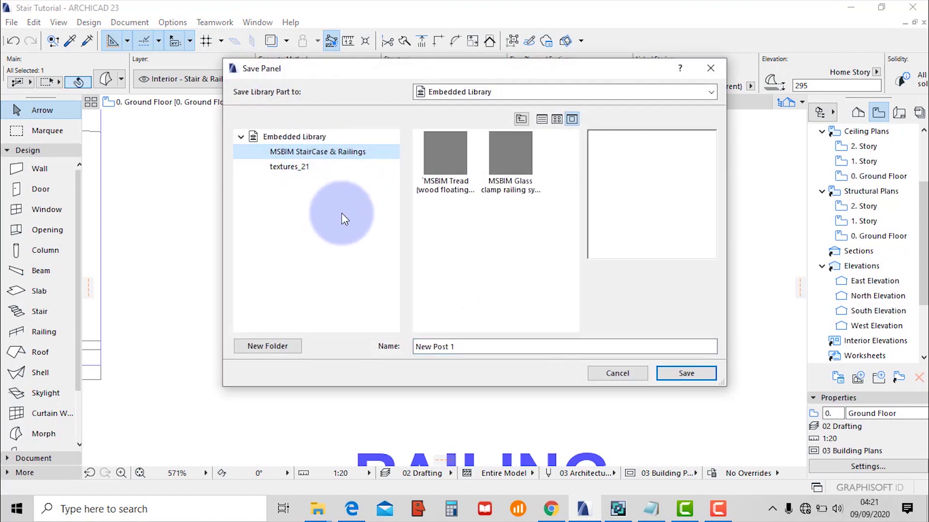
click(508, 159)
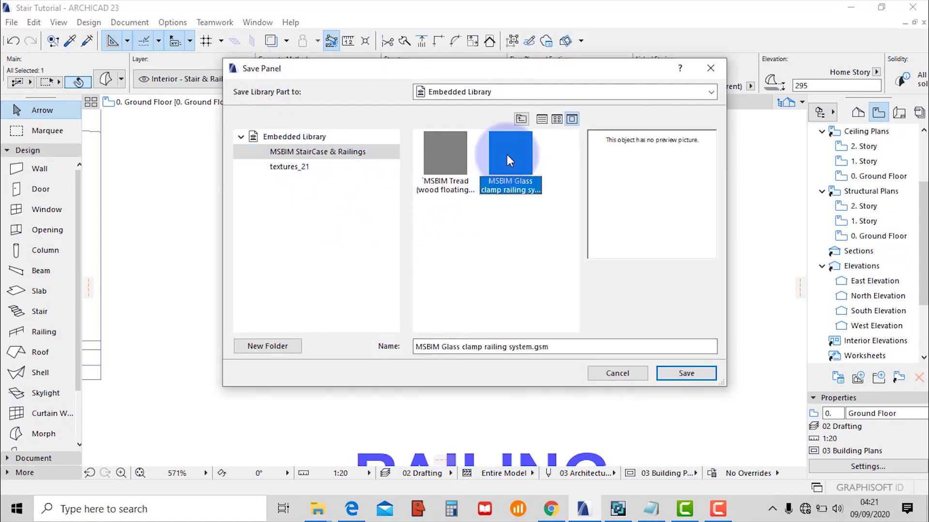
click(686, 375)
click(543, 209)
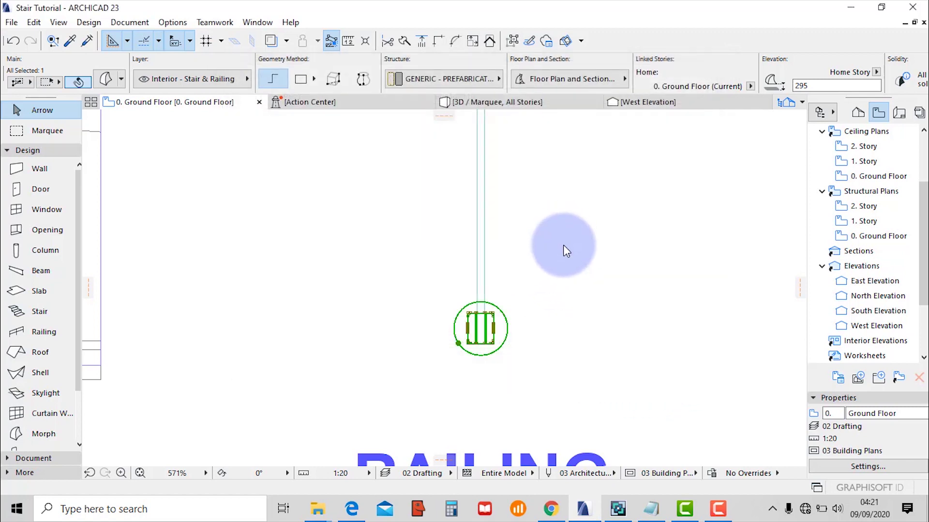
click(579, 346)
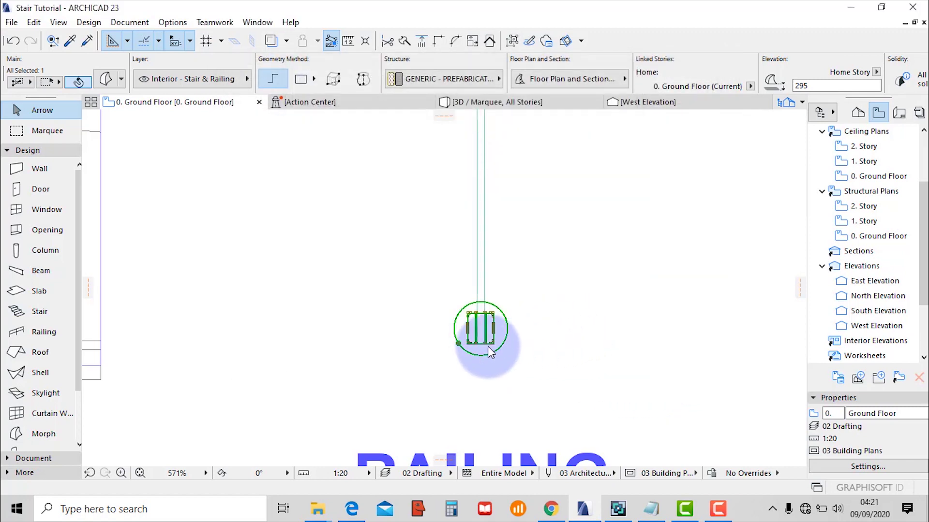
In the 3D view, assign MSBIM Glass clamp railing system as the inner post component of the stair railing.
scroll(481, 331, up, 4)
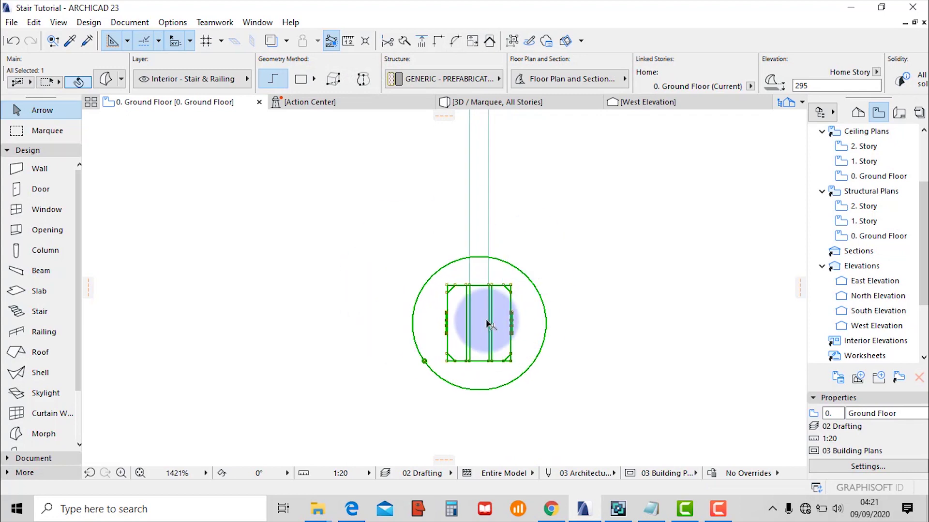
scroll(483, 314, down, 4)
scroll(486, 333, down, 8)
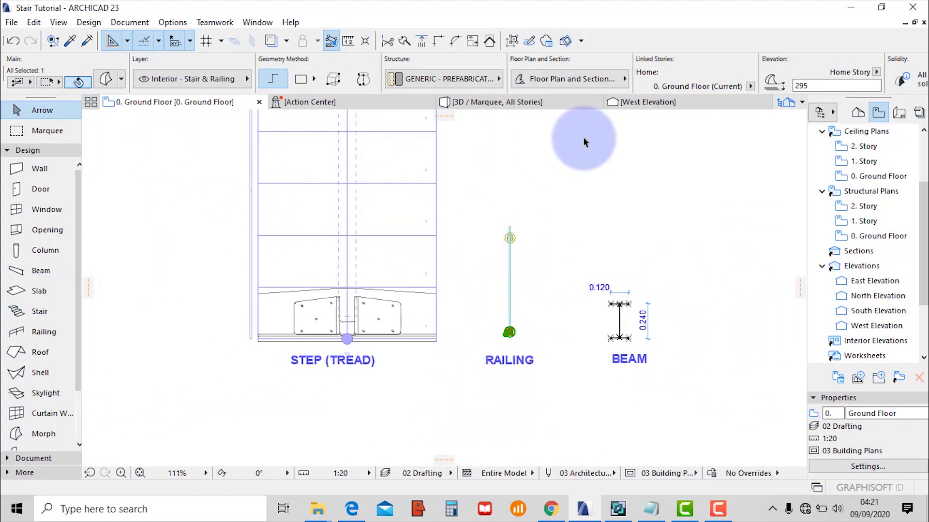
click(558, 103)
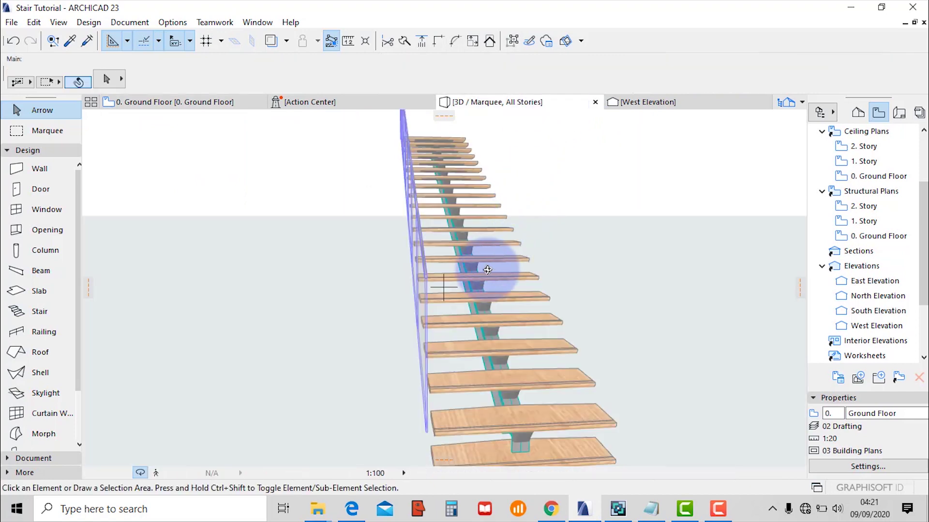
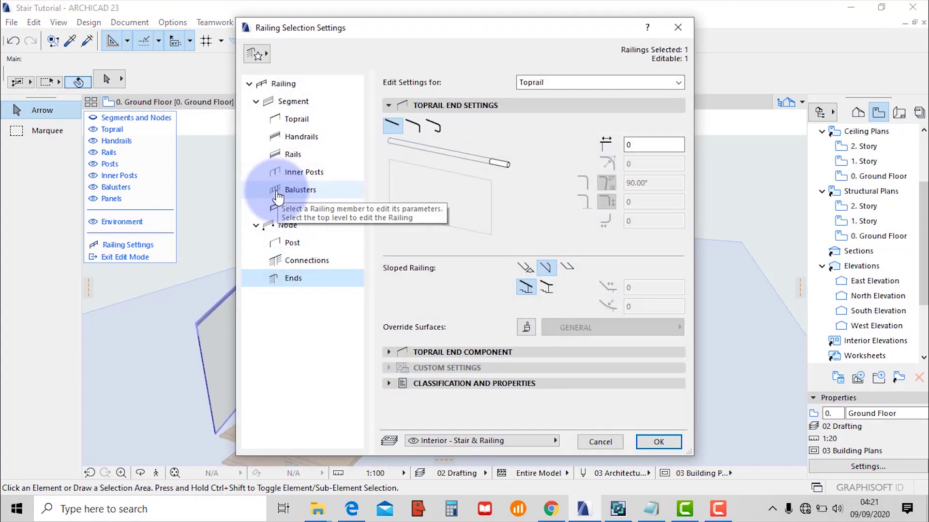
click(299, 174)
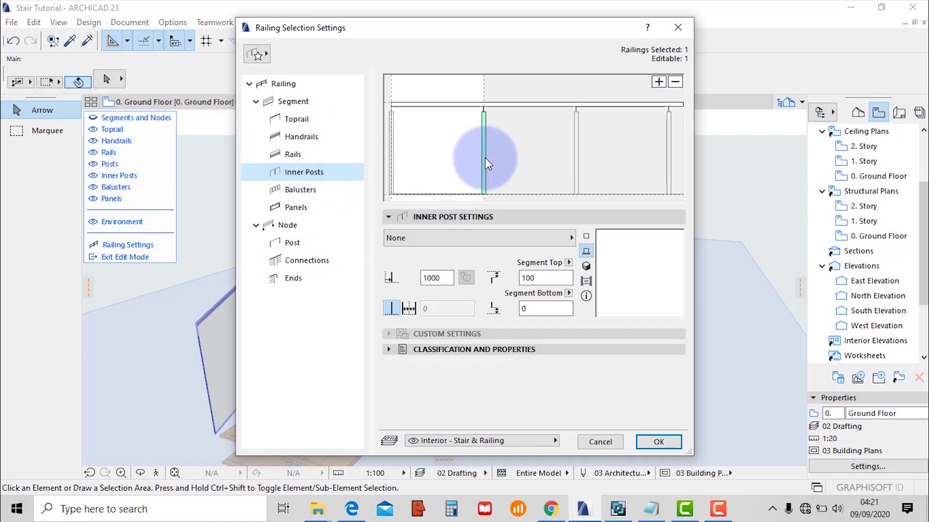
click(518, 239)
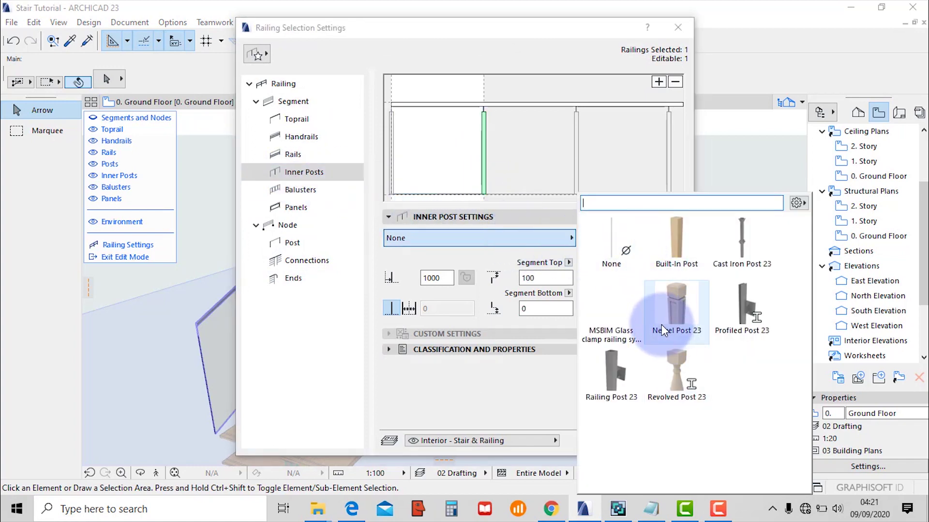
click(612, 312)
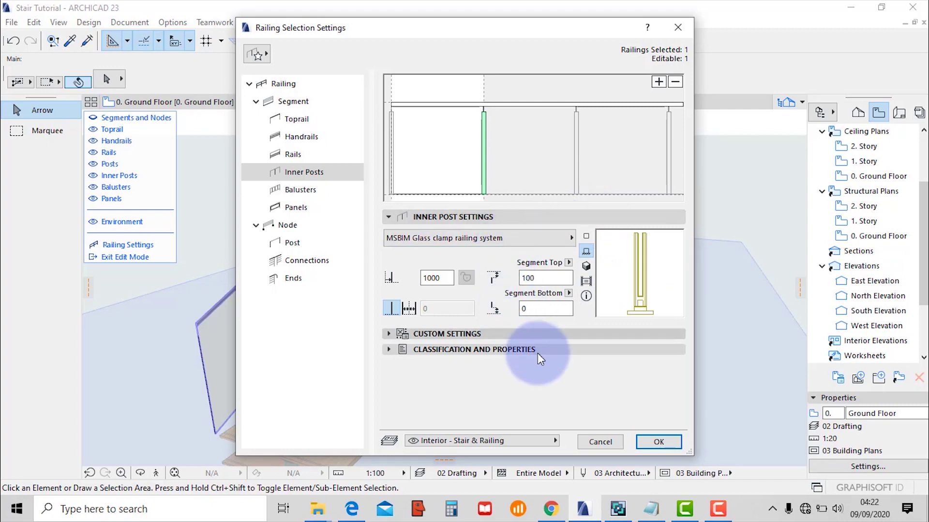
click(652, 442)
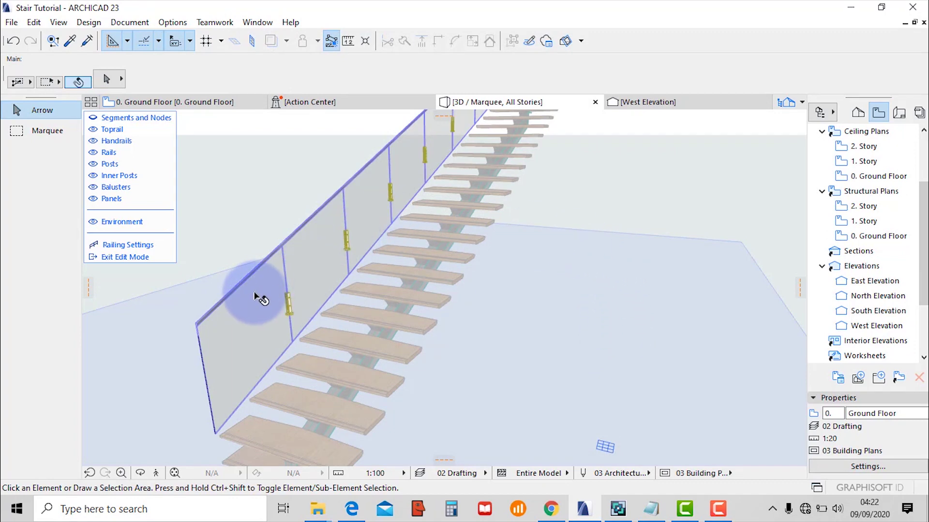
Examine how the clamps sit on the glass panels in 3D, then return to the 0. Ground Floor plan.
scroll(261, 295, up, 3)
scroll(269, 297, up, 3)
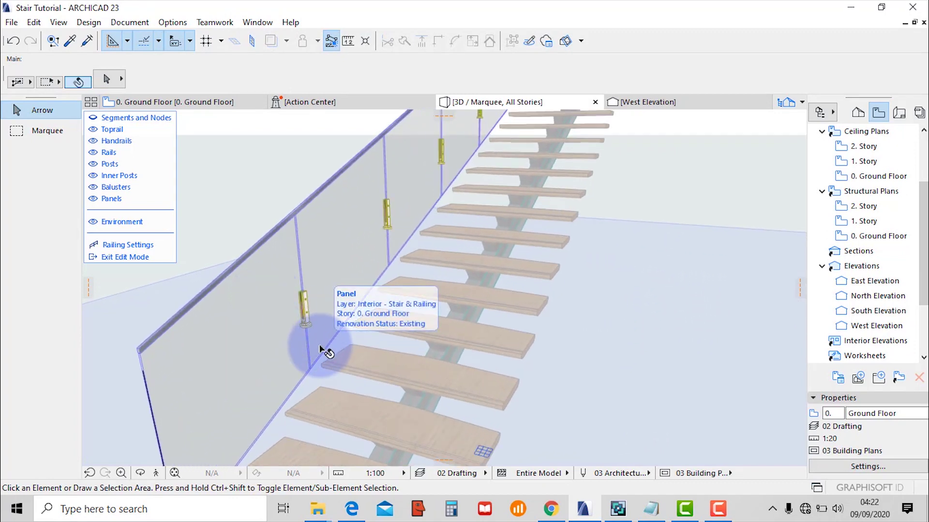
click(305, 306)
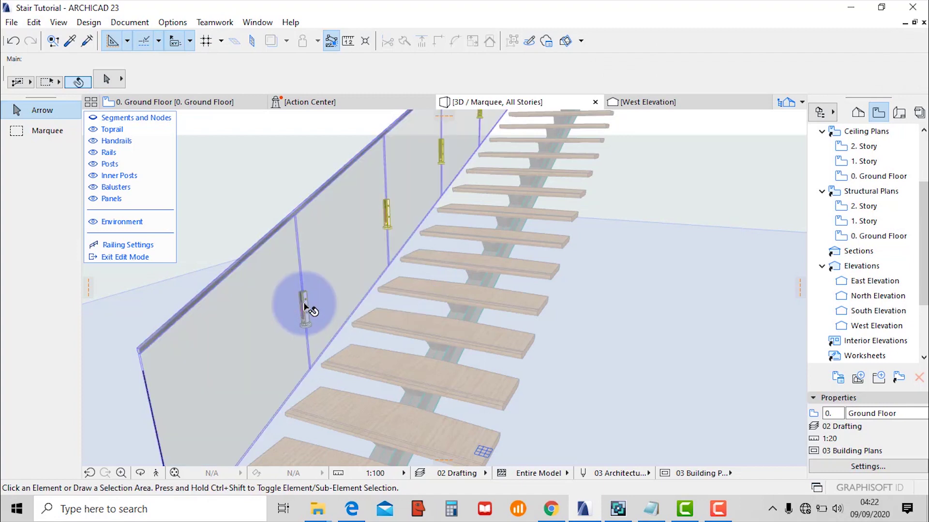
click(124, 244)
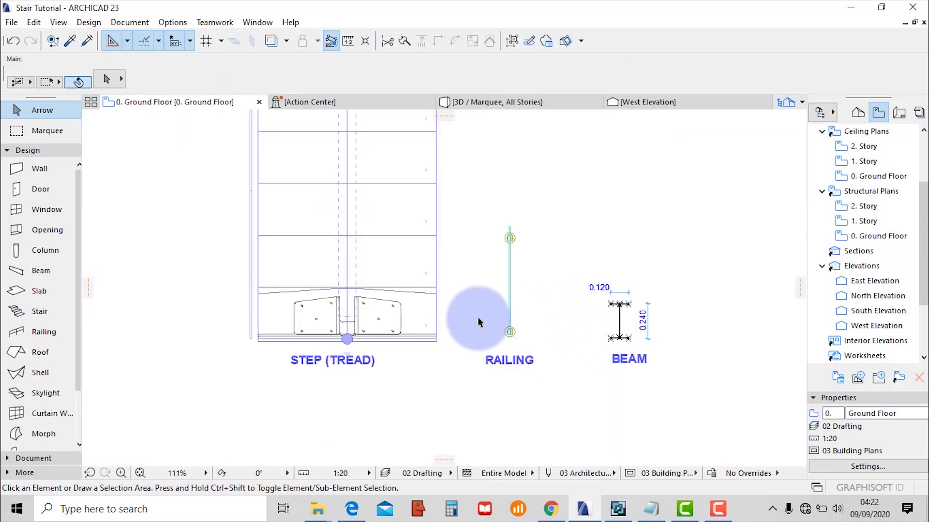
Draw a vertical elevation line between the tread and railing details, facing the railing.
scroll(477, 323, down, 6)
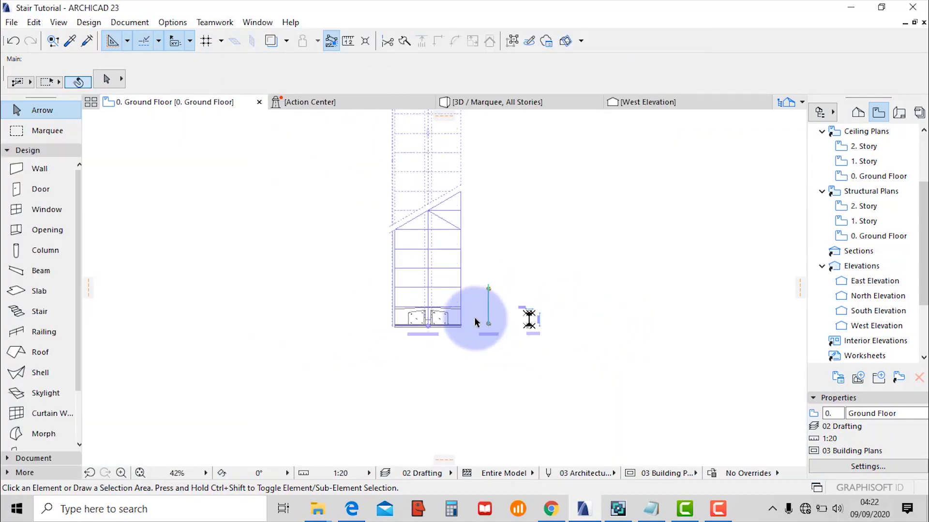
click(54, 460)
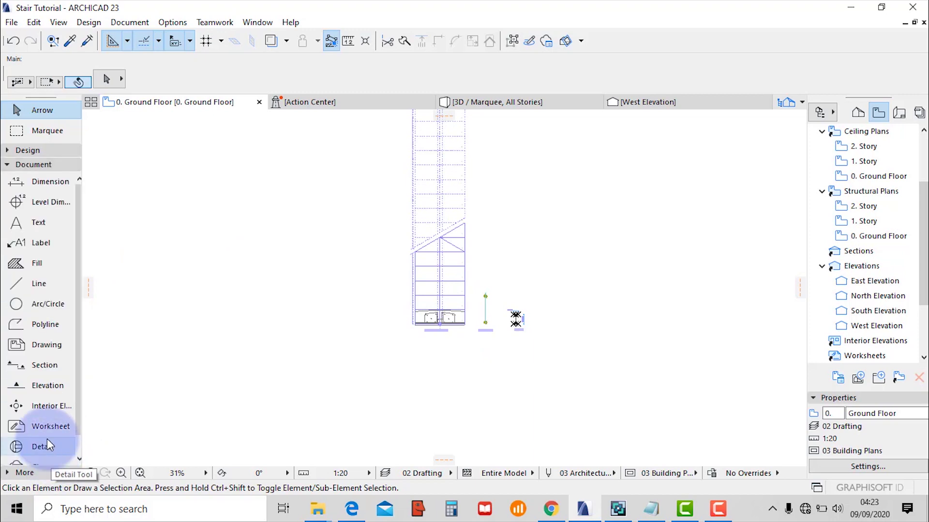
click(46, 386)
scroll(521, 311, up, 1)
scroll(479, 314, up, 5)
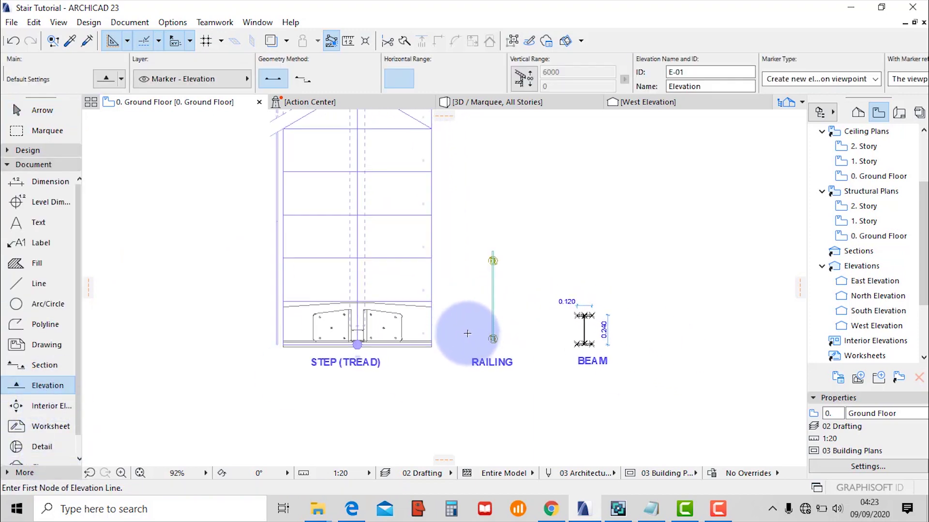
click(465, 373)
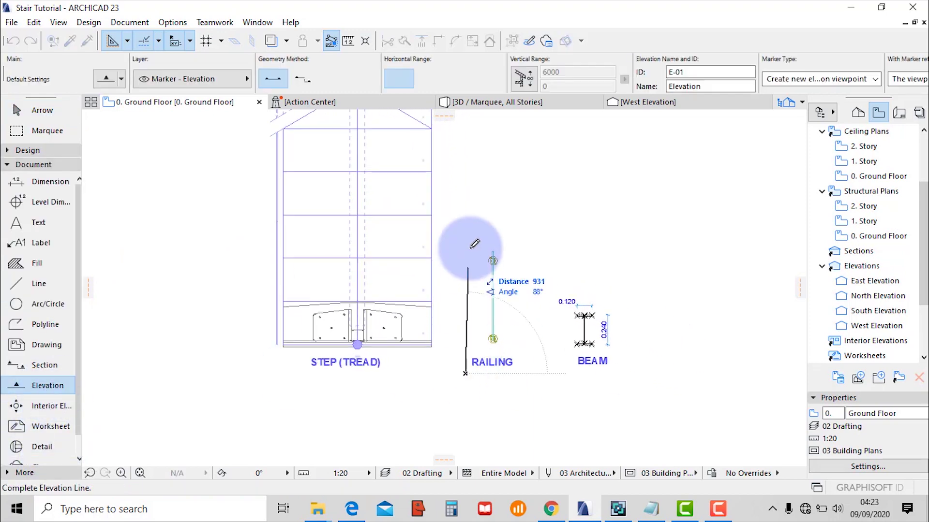
click(466, 172)
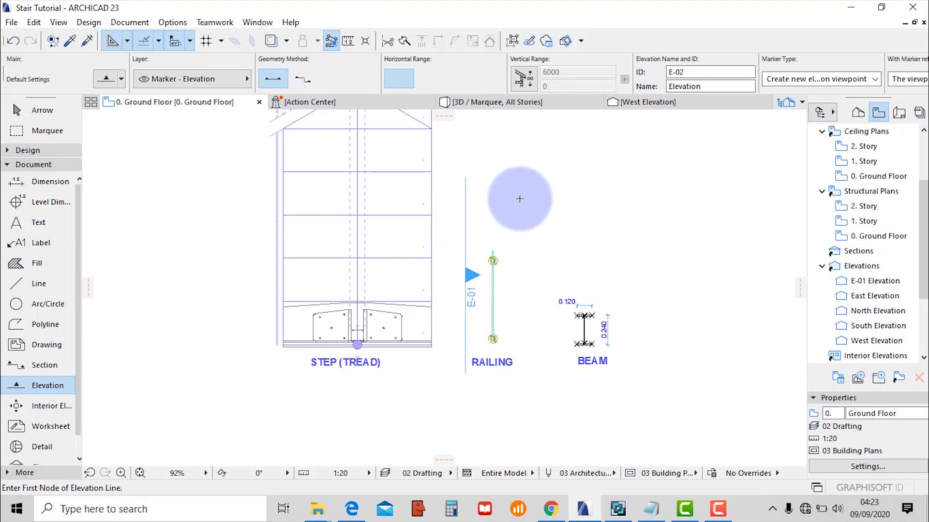
key(Escape)
Open elevation E-01 from its marker with the current view settings.
click(465, 178)
right_click(491, 145)
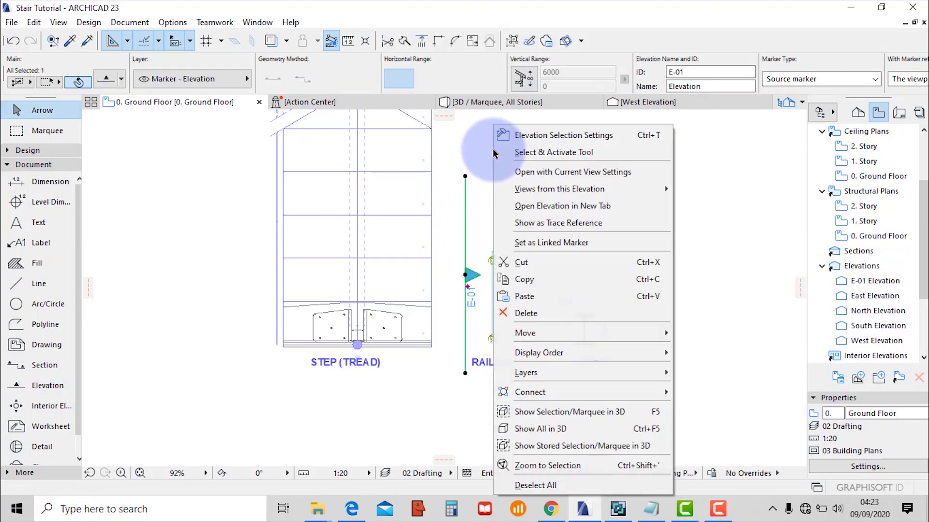
click(553, 173)
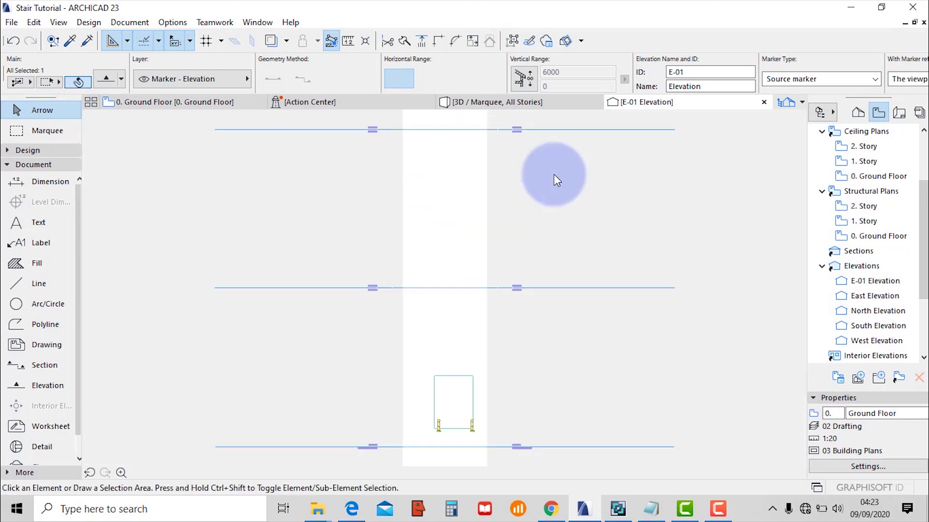
Move the glass panel and both clamps vertically down 295 so the clamp bases sit on the 0 Ground Floor level.
scroll(485, 342, down, 2)
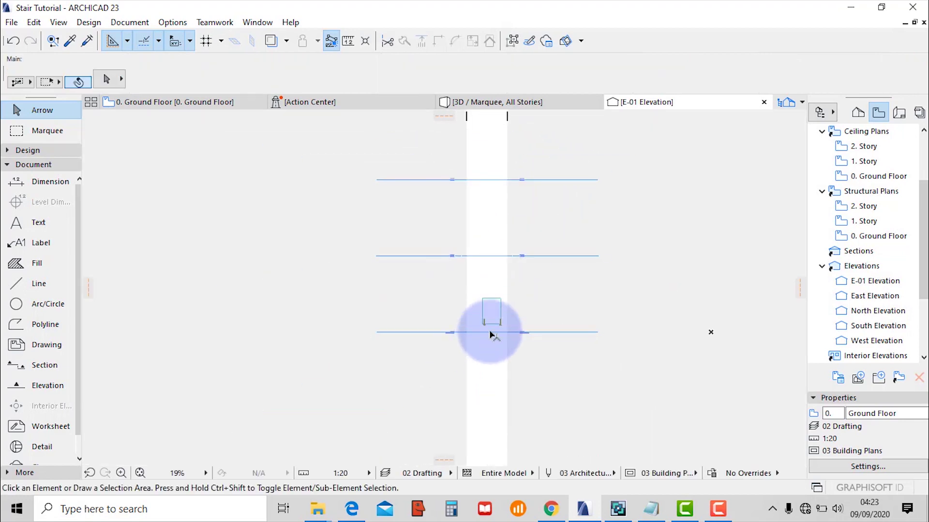
scroll(489, 322, up, 6)
scroll(509, 349, up, 1)
drag(572, 253, 392, 353)
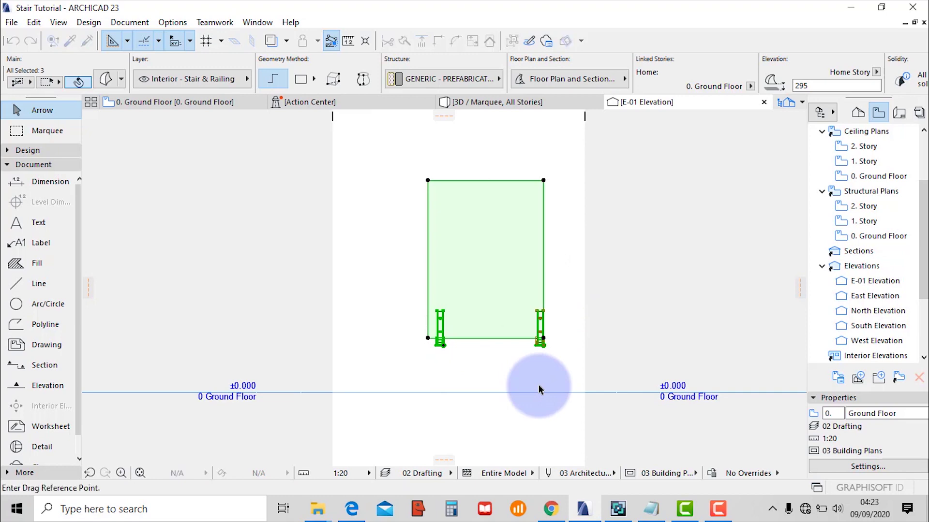
scroll(539, 390, up, 5)
click(554, 243)
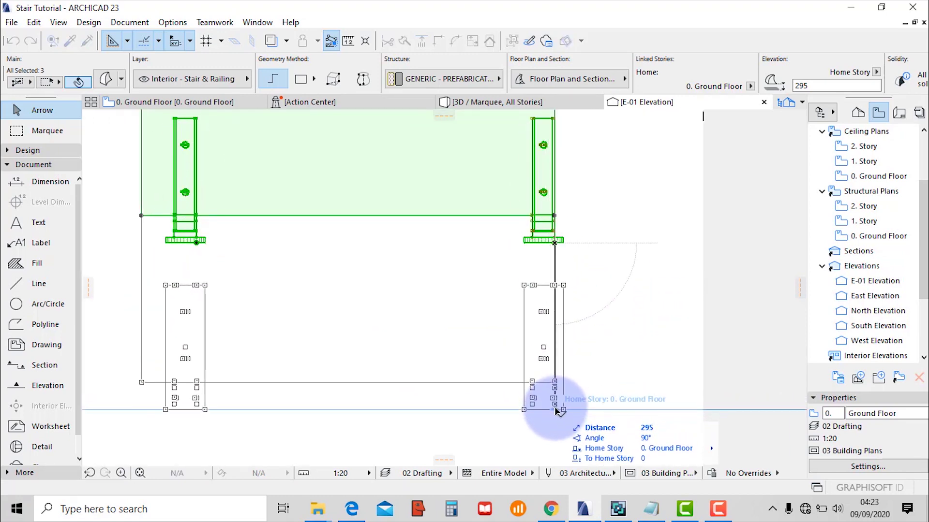
click(556, 409)
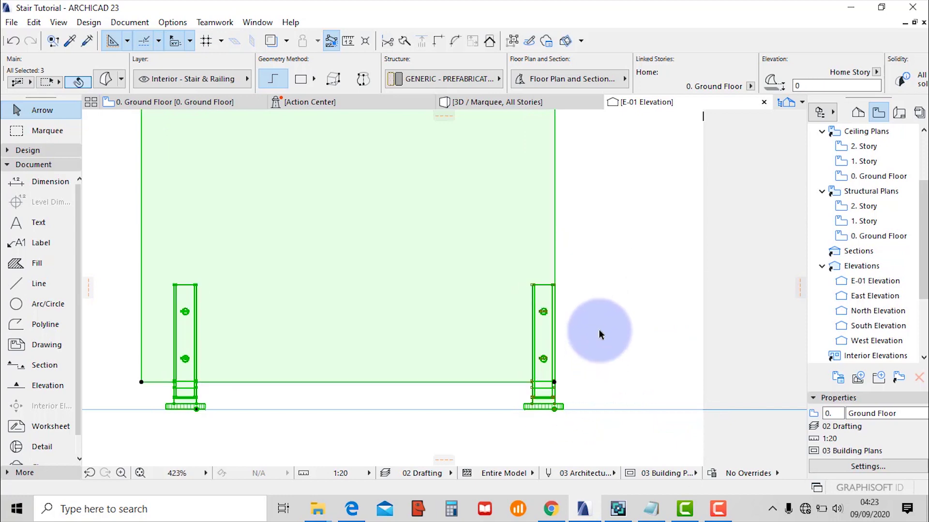
Save the lower clamp from the ground floor railing detail as a railing post, replacing MSBIM Glass clamp railing system.gsm in the MSBIM StairCase & Railings folder.
click(207, 102)
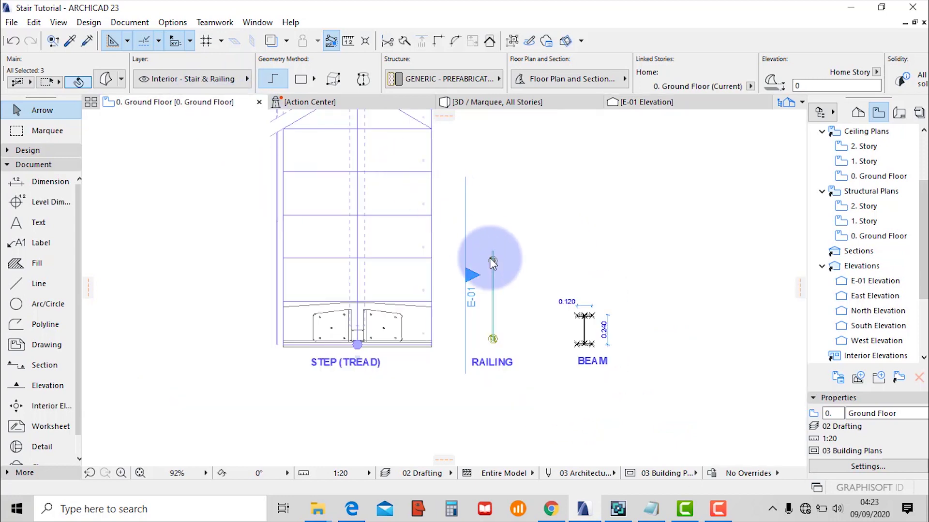
click(479, 332)
scroll(482, 326, up, 5)
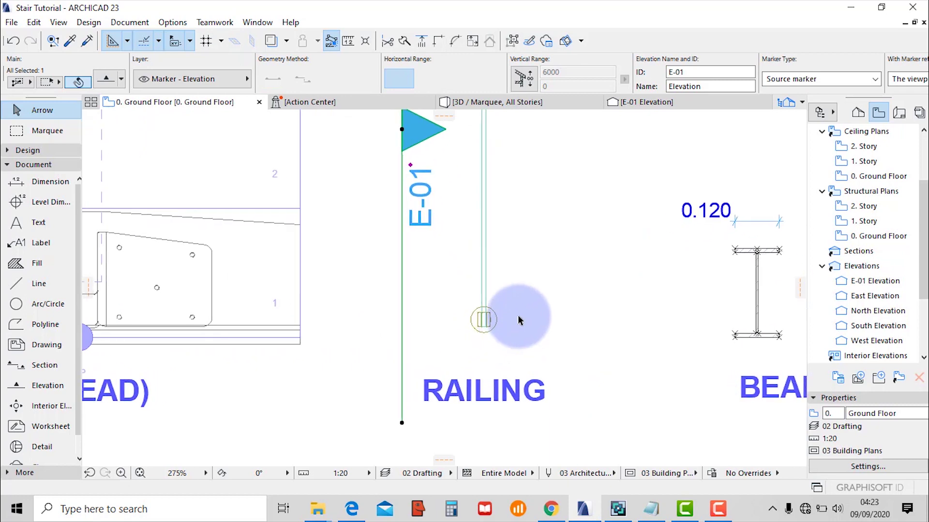
click(484, 319)
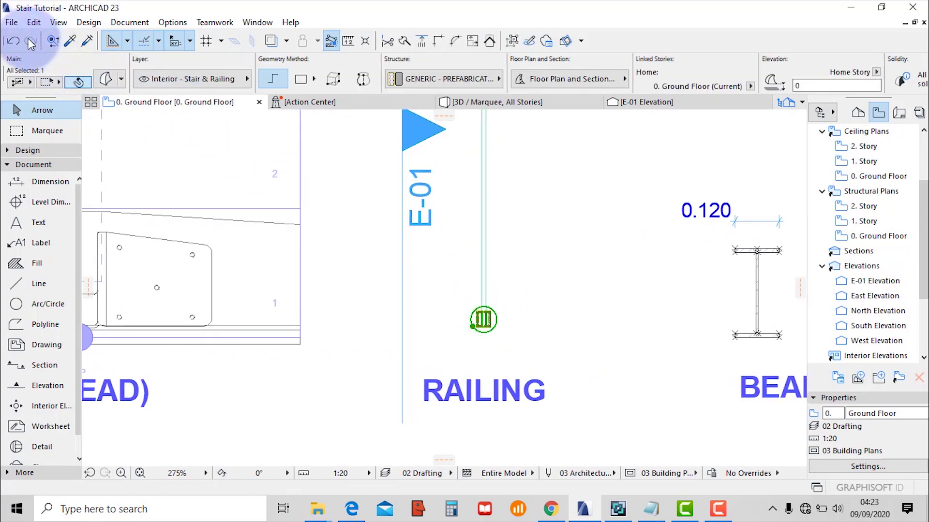
click(12, 24)
mouse_move(58, 232)
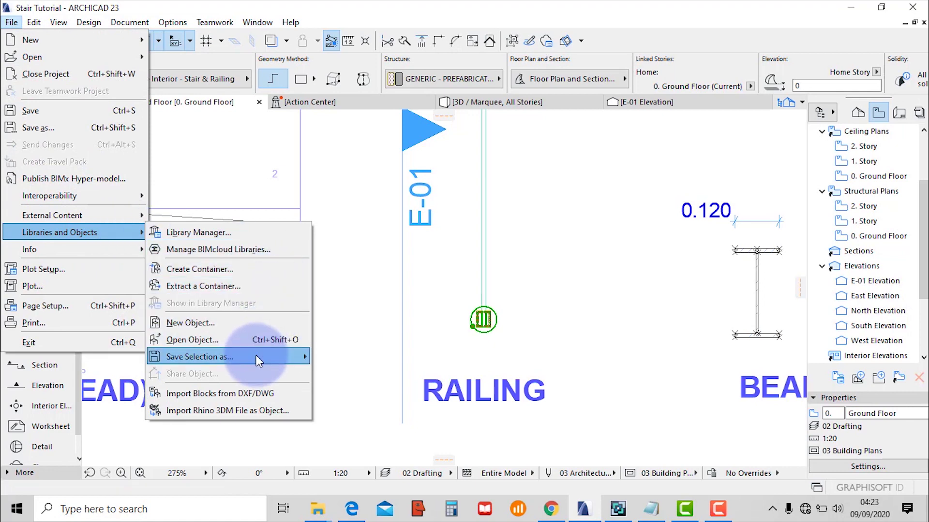
mouse_move(307, 355)
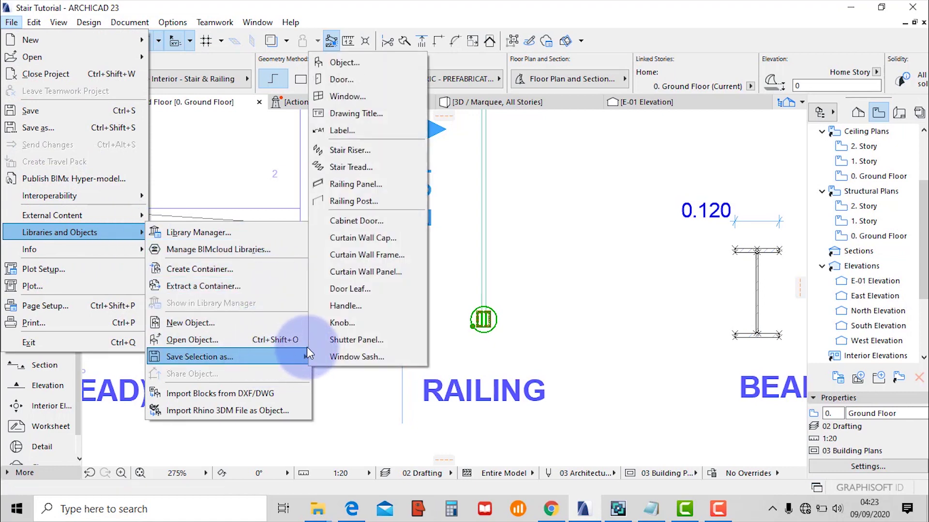
click(355, 201)
click(300, 151)
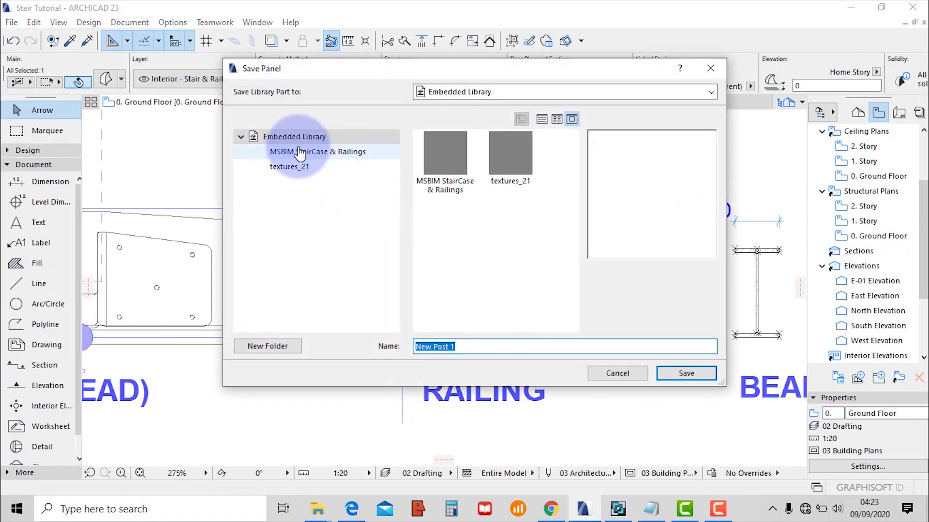
click(514, 161)
click(672, 372)
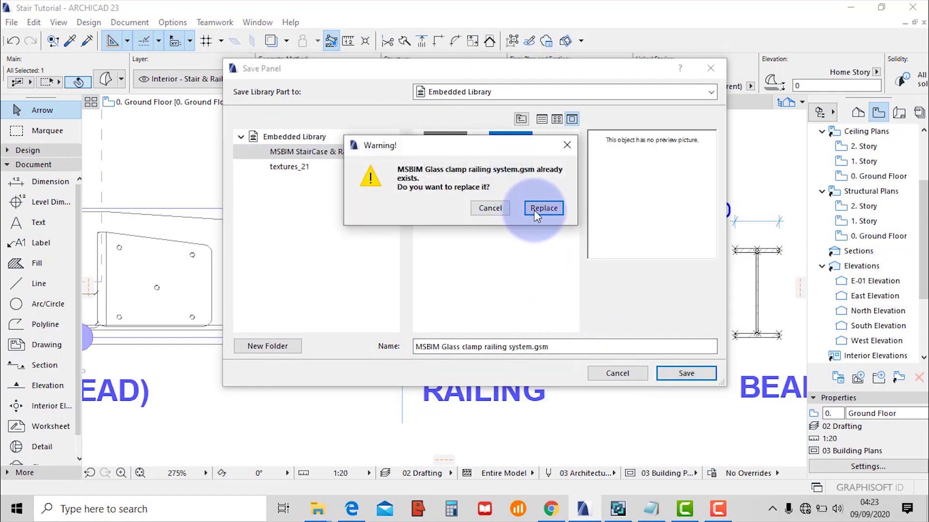
click(539, 206)
click(599, 344)
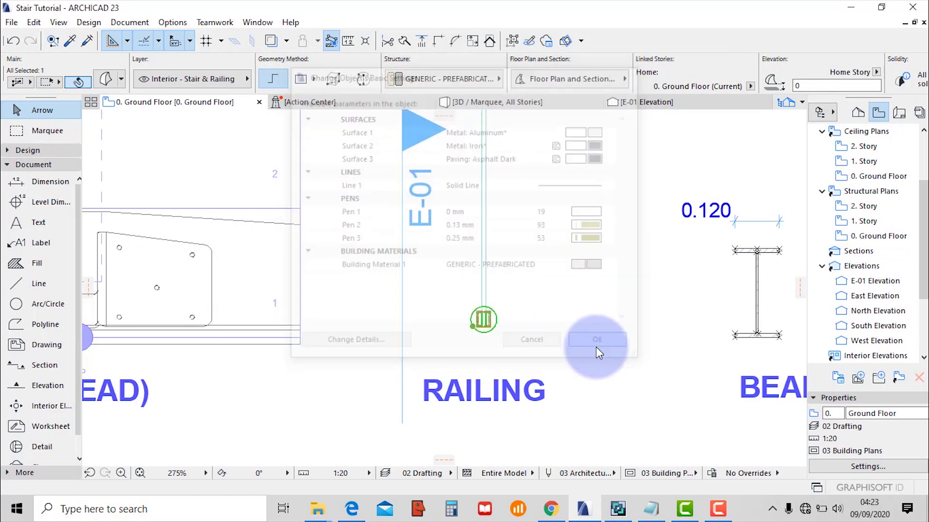
Check the clamp posts along the stair in 3D and open the glass railing in edit mode.
click(541, 104)
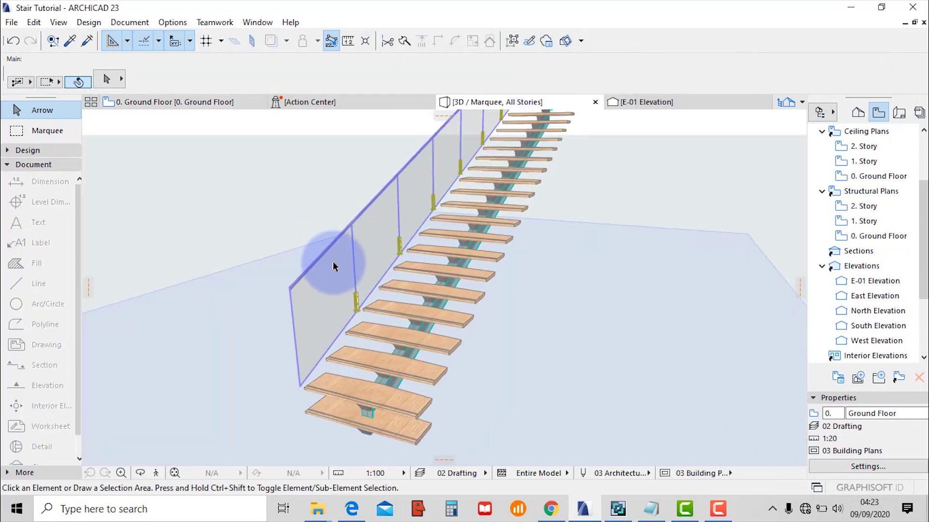
scroll(331, 260, up, 5)
click(406, 341)
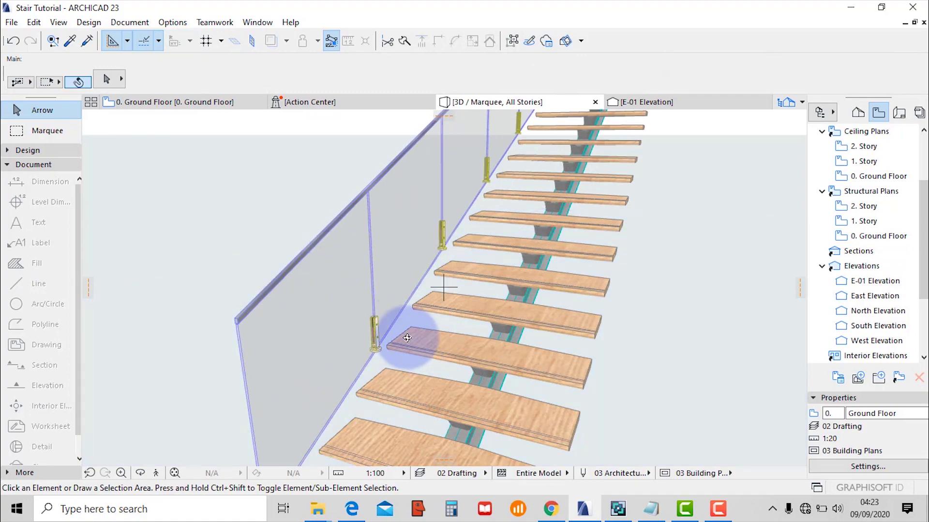
shift+middle_drag(373, 327, 336, 304)
shift+middle_drag(530, 340, 358, 298)
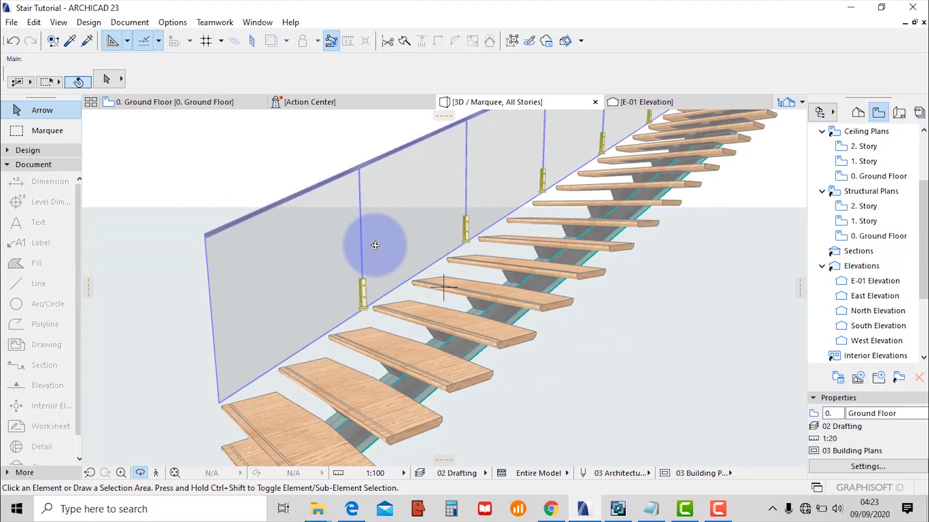
click(360, 236)
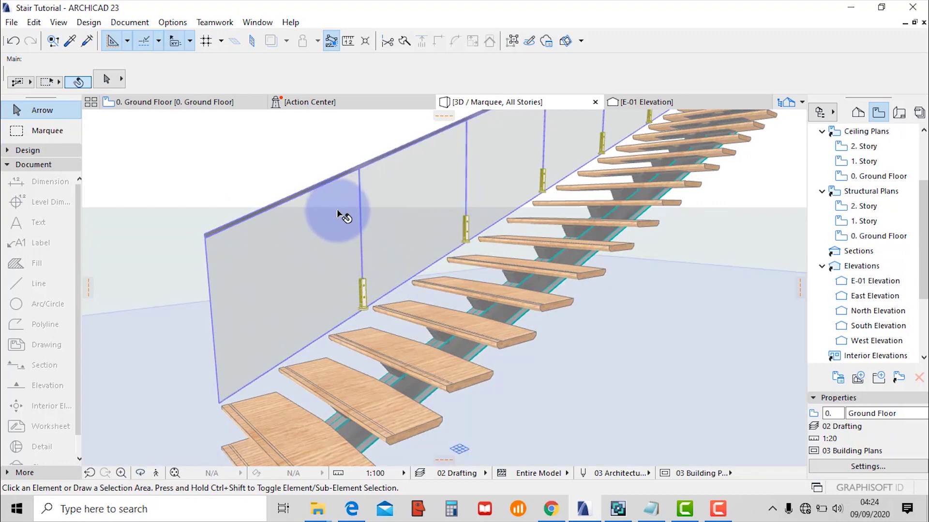
click(349, 217)
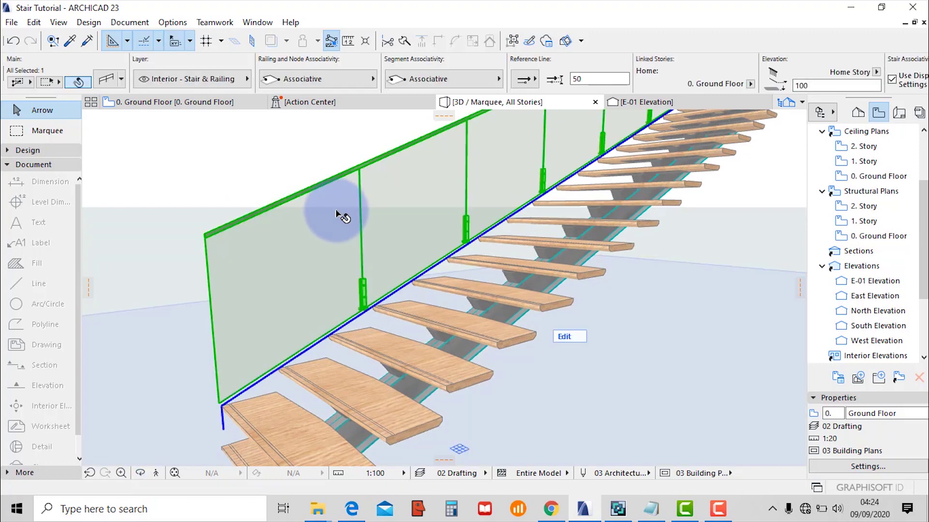
click(570, 338)
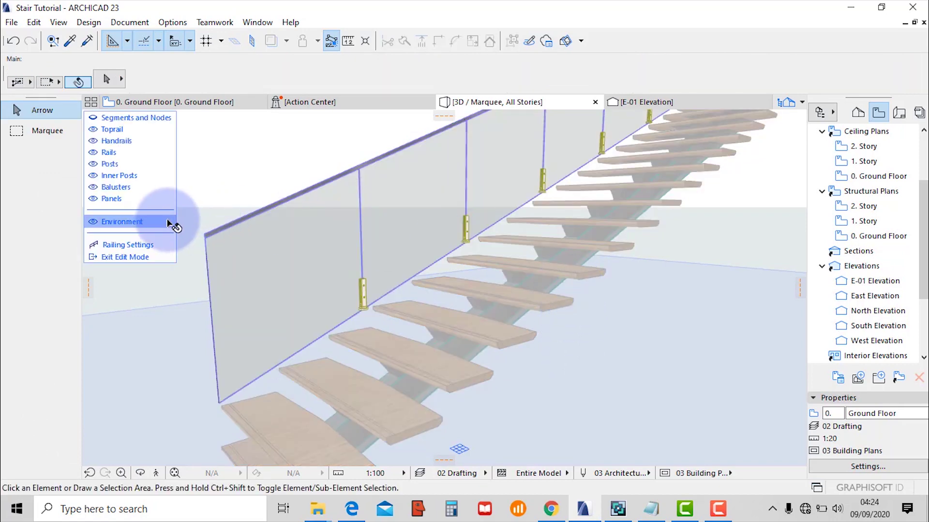
click(175, 222)
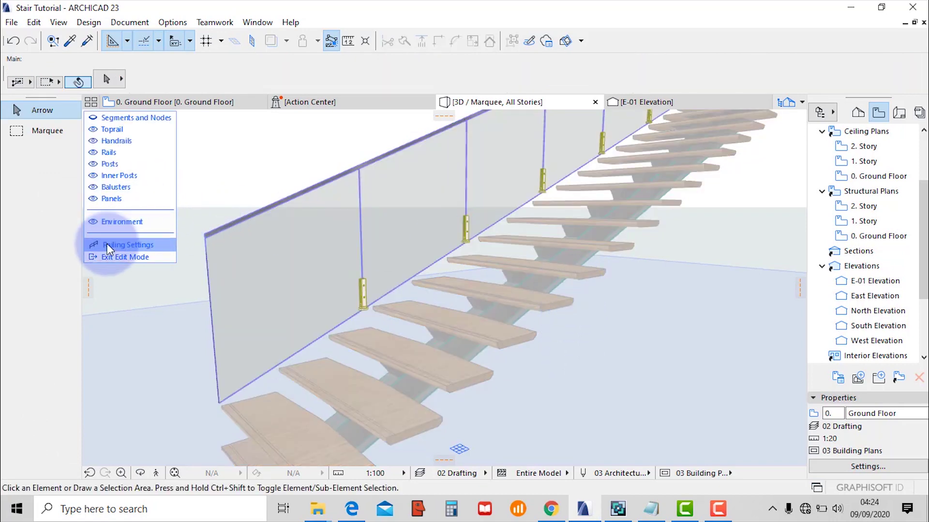
Assign the MSBIM Glass clamp railing system as the post at the railing's nodes.
click(109, 246)
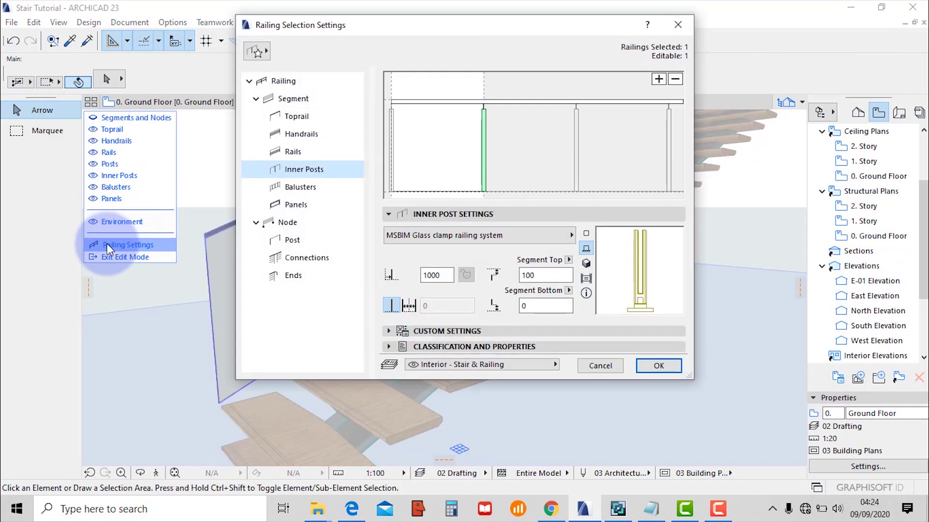
click(292, 241)
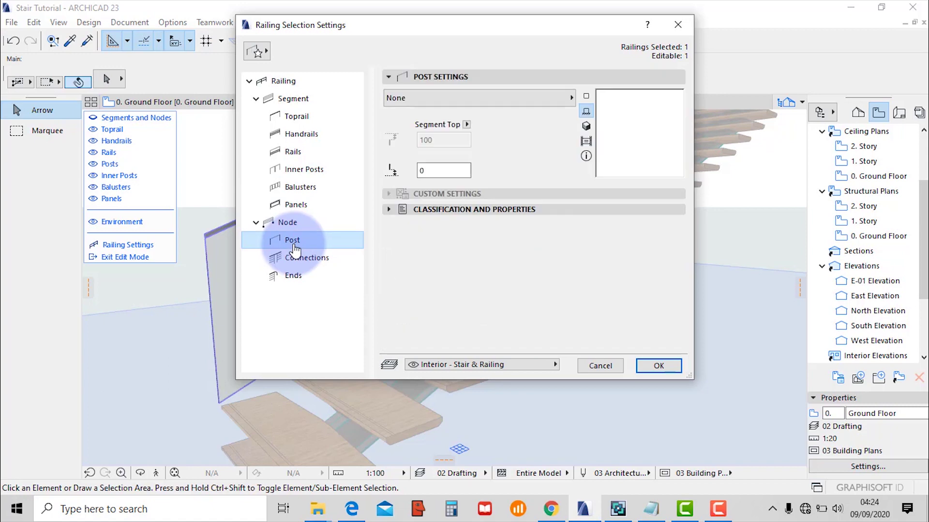
click(491, 101)
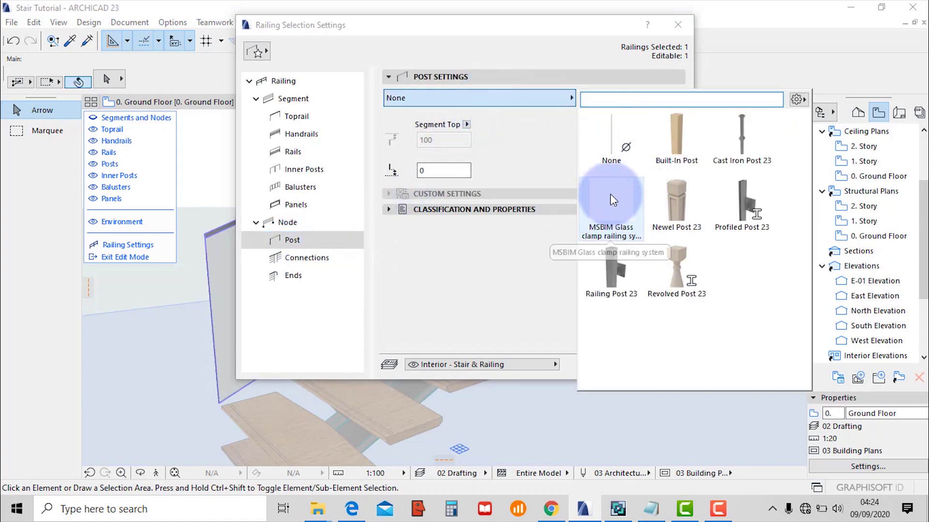
click(610, 209)
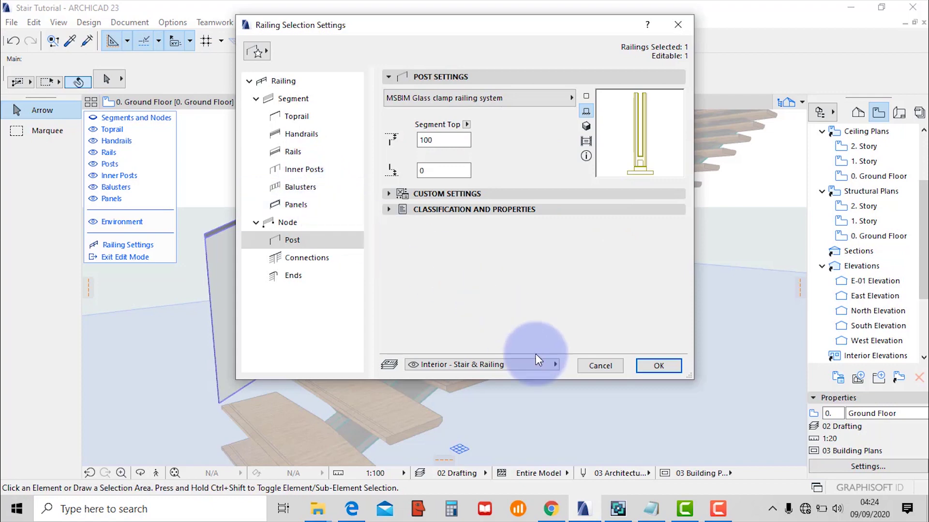
click(674, 372)
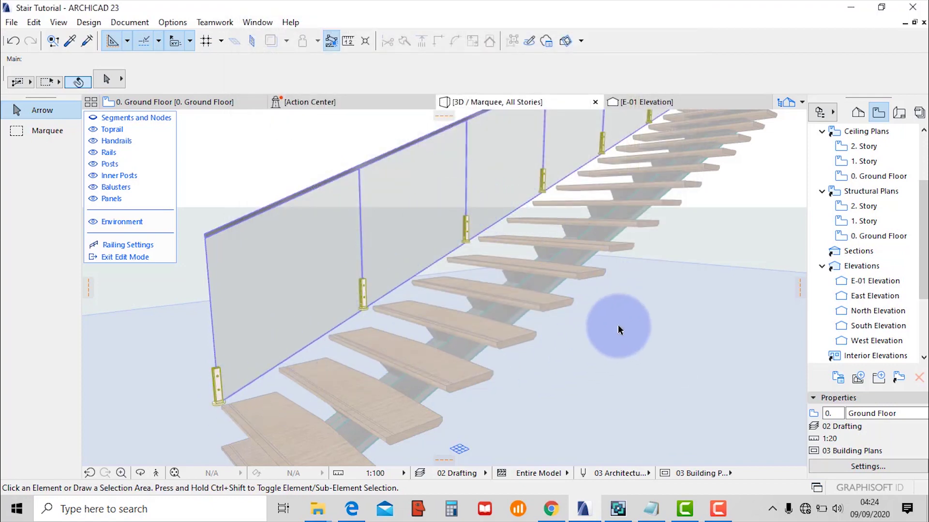
scroll(614, 323, down, 2)
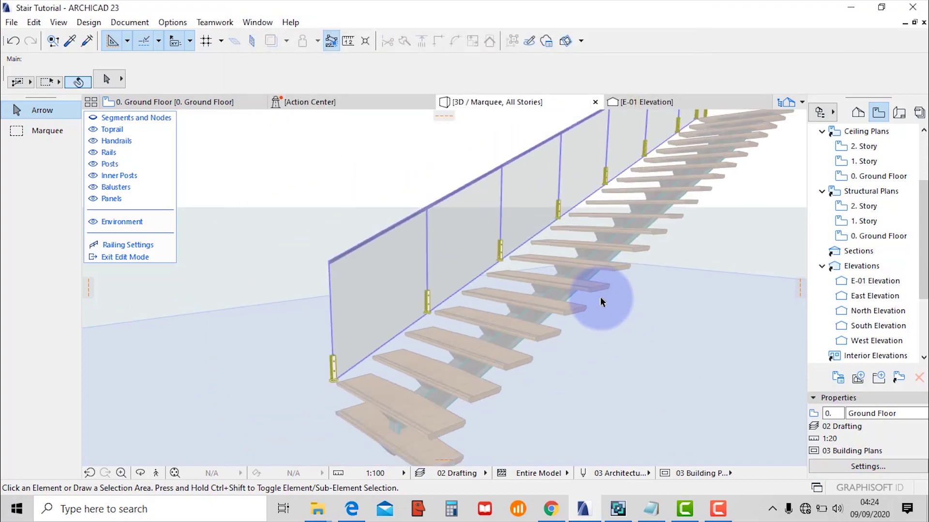
Set the railing segment's reference line to the left offset option and leave railing edit mode.
click(129, 248)
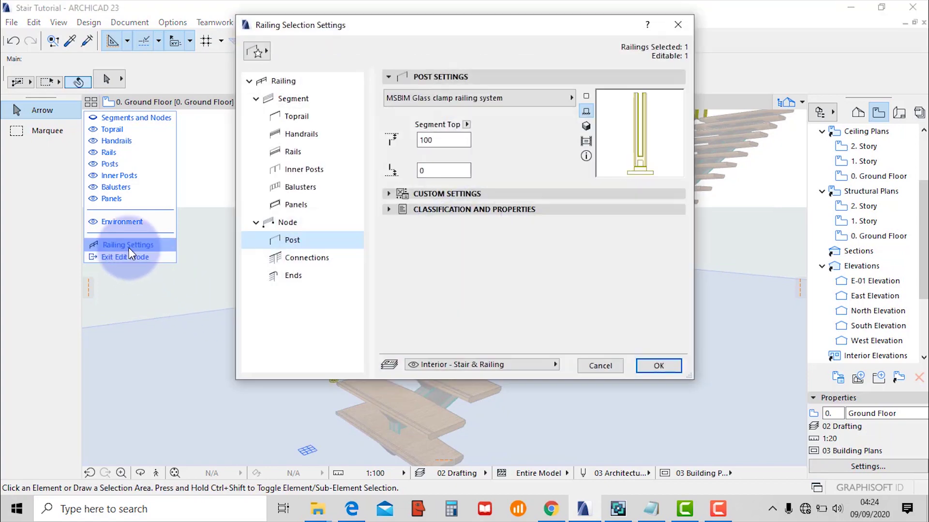
click(284, 98)
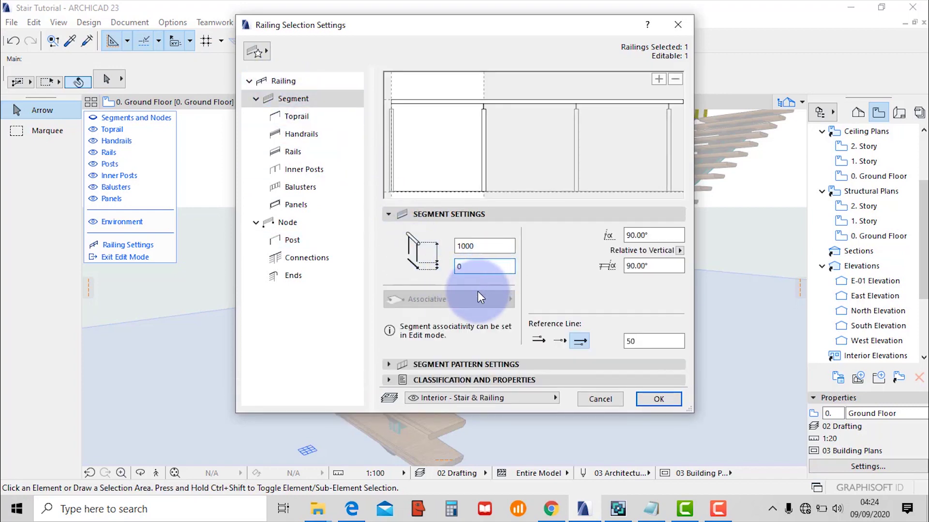
click(544, 341)
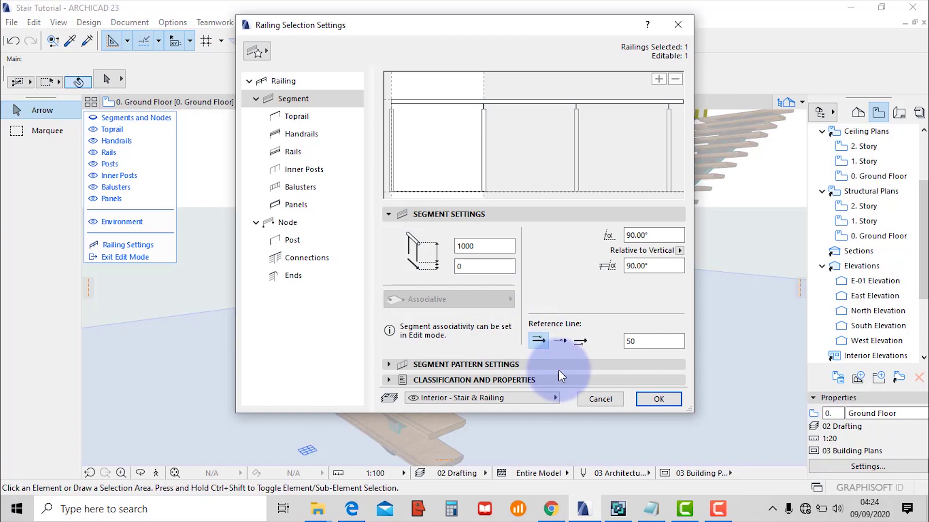
click(641, 398)
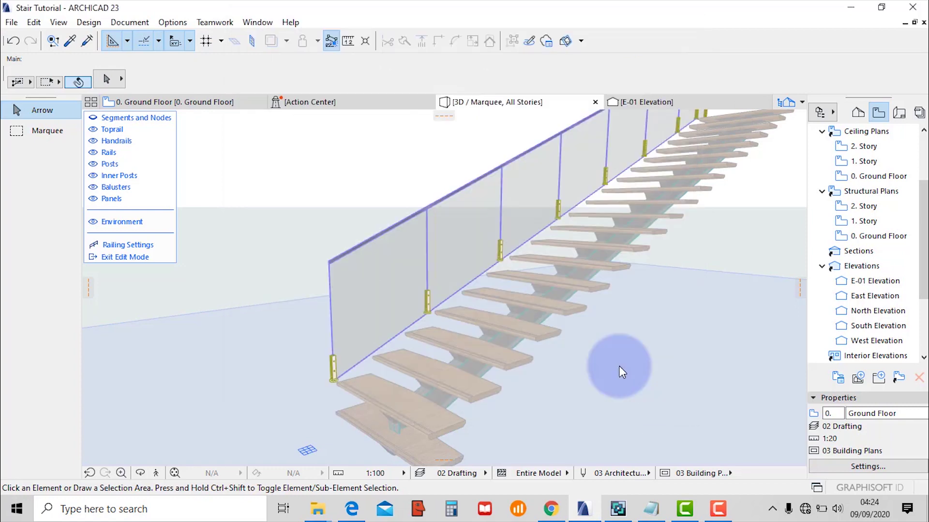
shift+middle_drag(599, 379, 291, 358)
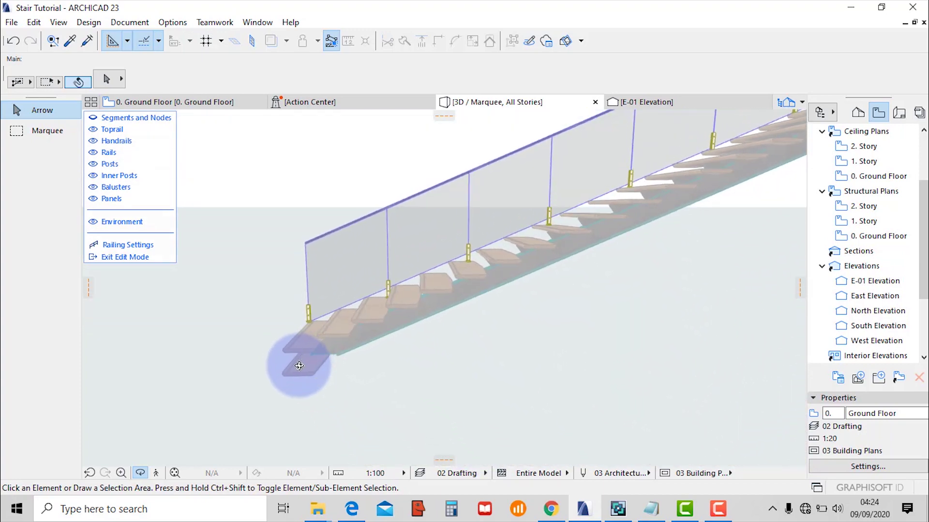
click(122, 260)
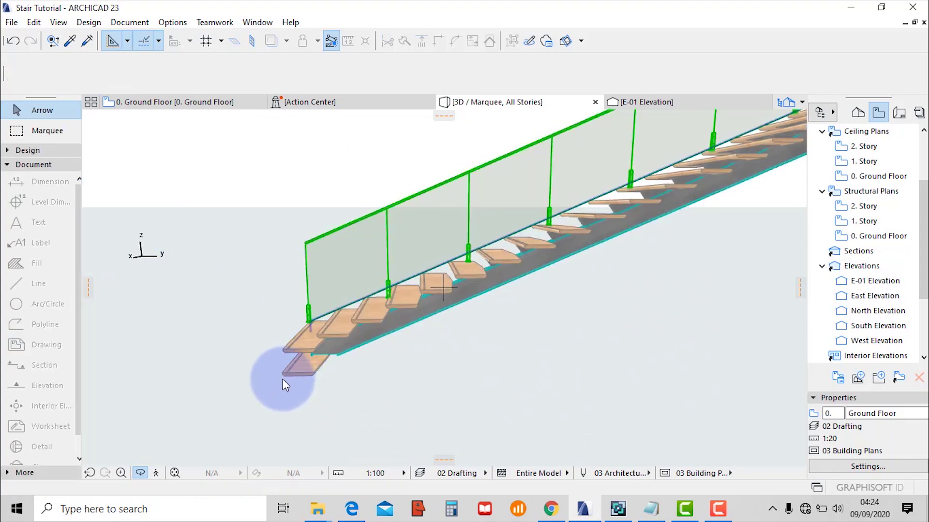
Copy the glass railing to the stair's opposite side and set the copy's reference line to the right offset option.
drag(410, 369, 501, 221)
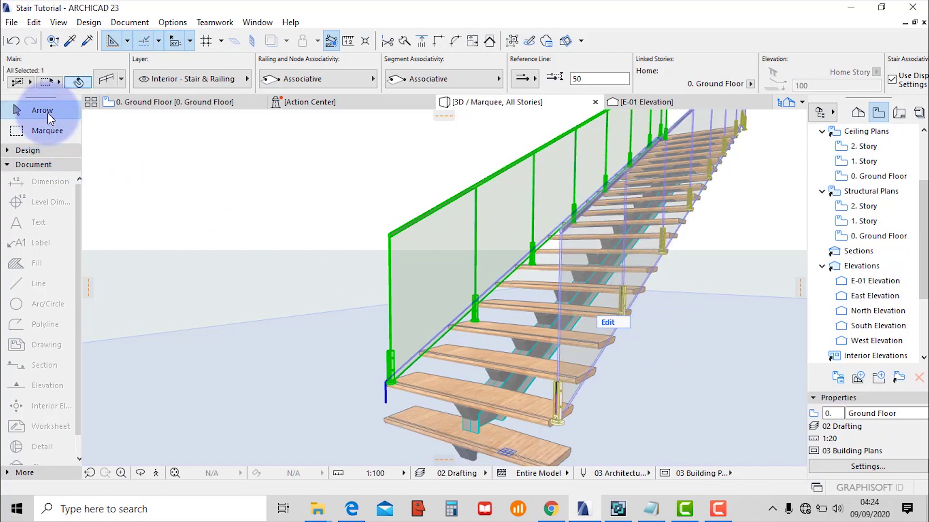
click(589, 195)
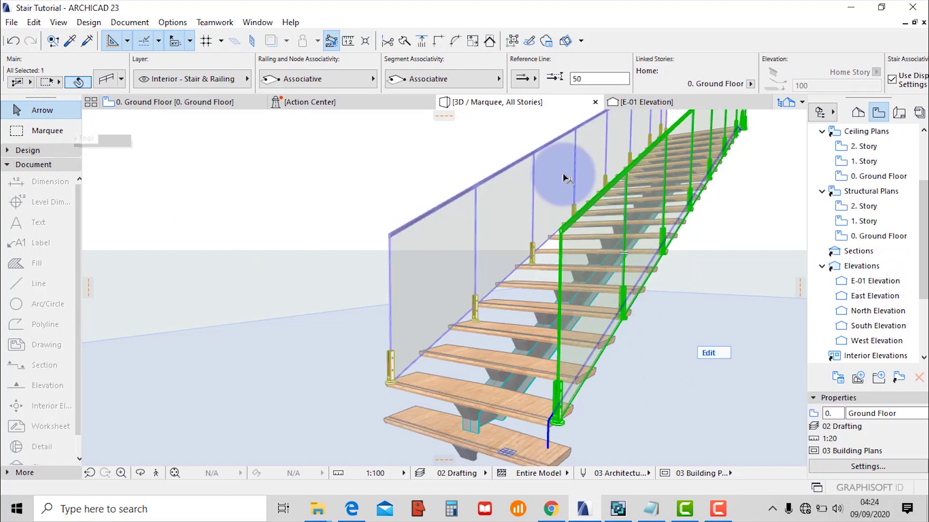
click(524, 78)
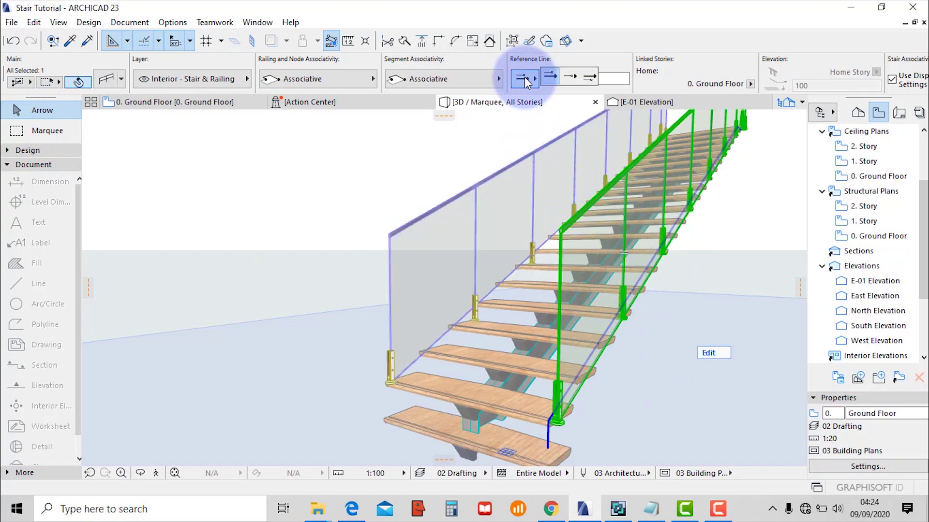
click(589, 78)
click(710, 273)
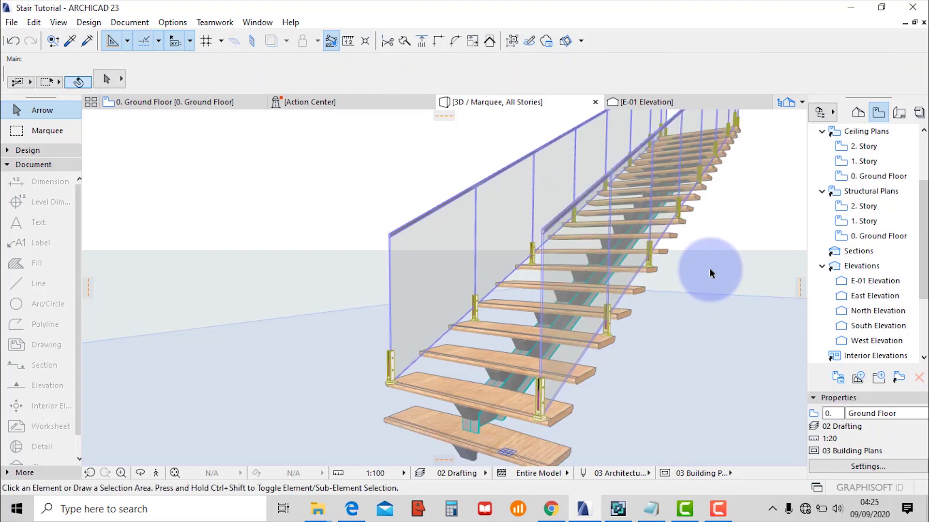
Delete the separate bottom tread and its support below the first step of the stair in 3D.
shift+middle_drag(503, 394, 586, 338)
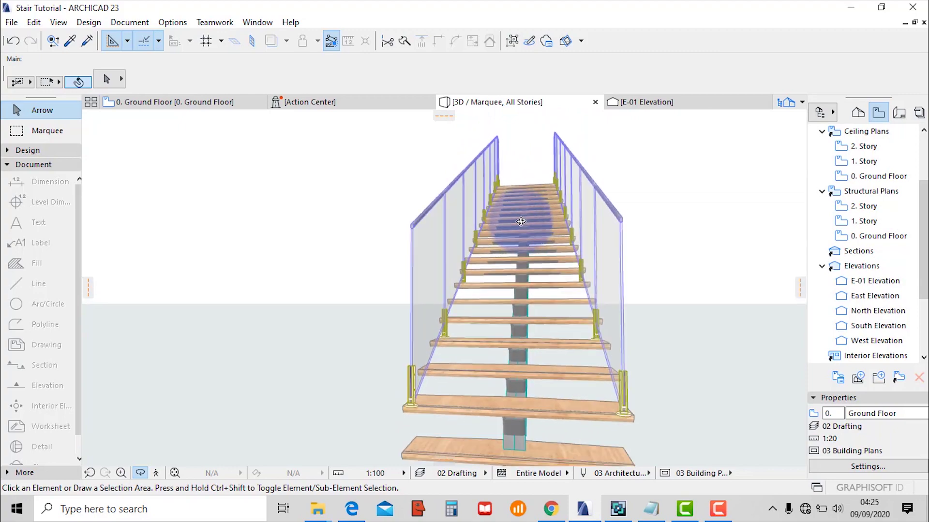
scroll(521, 221, up, 5)
shift+middle_drag(518, 265, 236, 302)
shift+middle_drag(511, 351, 342, 429)
click(335, 421)
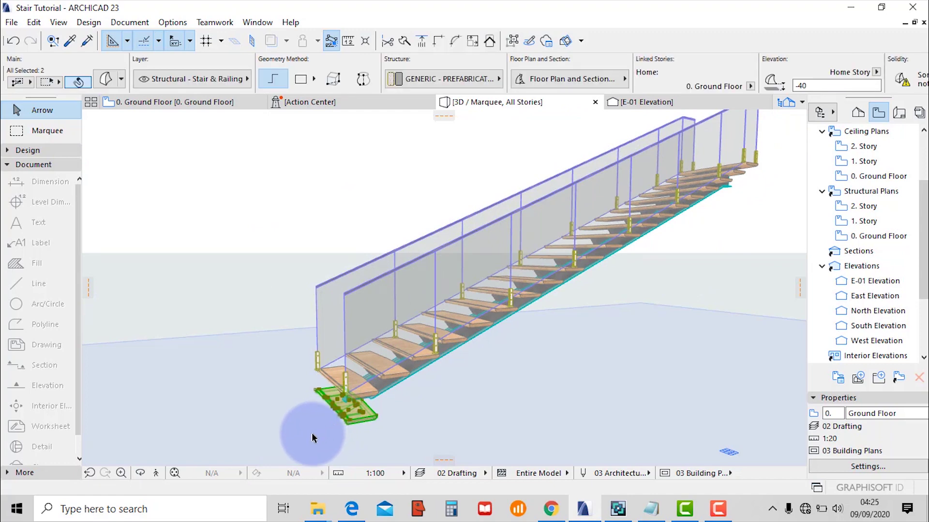
click(312, 435)
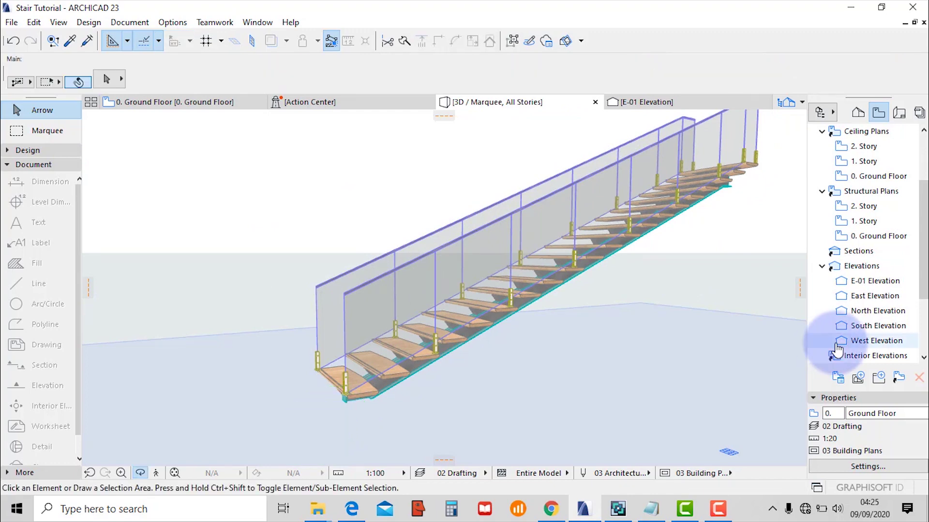
shift+middle_drag(436, 306, 652, 363)
click(719, 508)
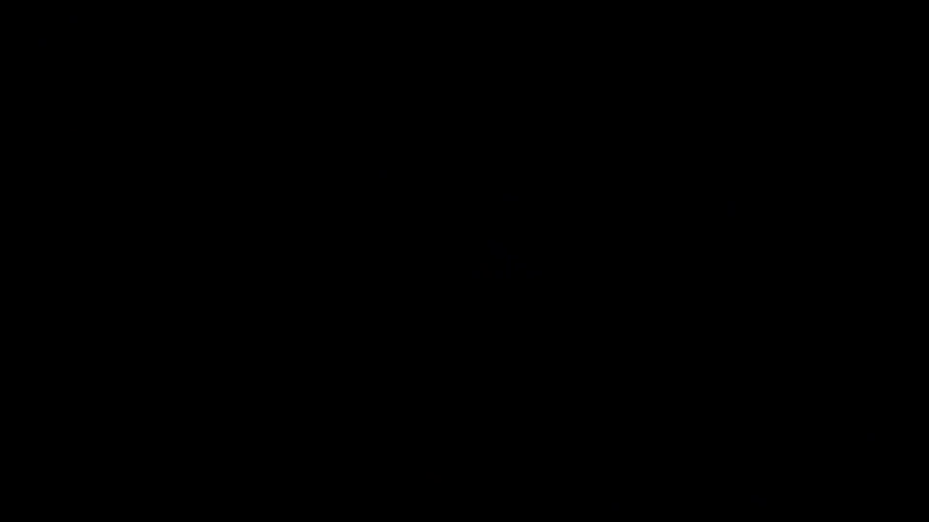